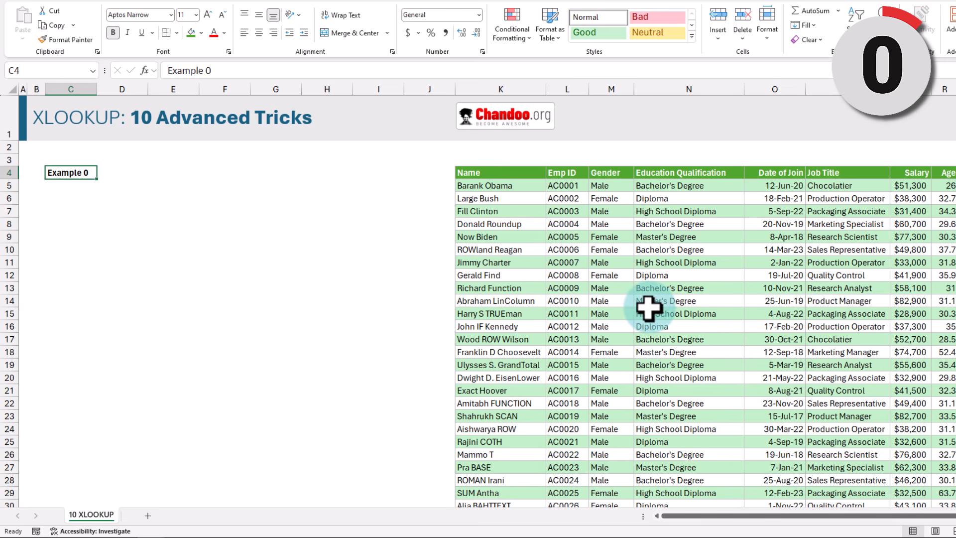
Step: Enter the label 'Empl ID' with value AC0017 in C6:D6 and the label 'Name' in C8
{"action": "left_click", "coordinate": [55, 198]}
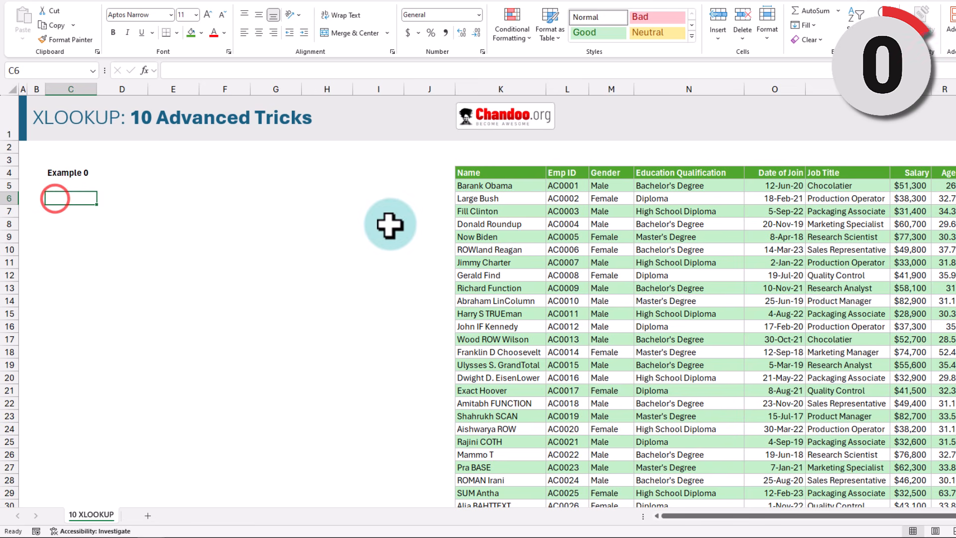
{"action": "type", "text": "Empl ID"}
{"action": "key", "text": "Tab"}
{"action": "type", "text": "AC0017"}
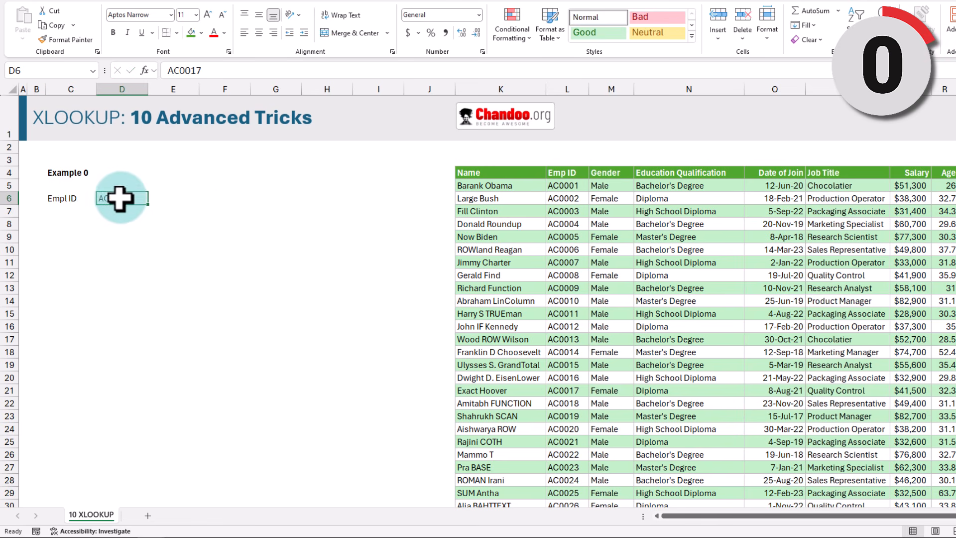
{"action": "left_click_drag", "start_coordinate": [56, 224], "coordinate": [110, 224]}
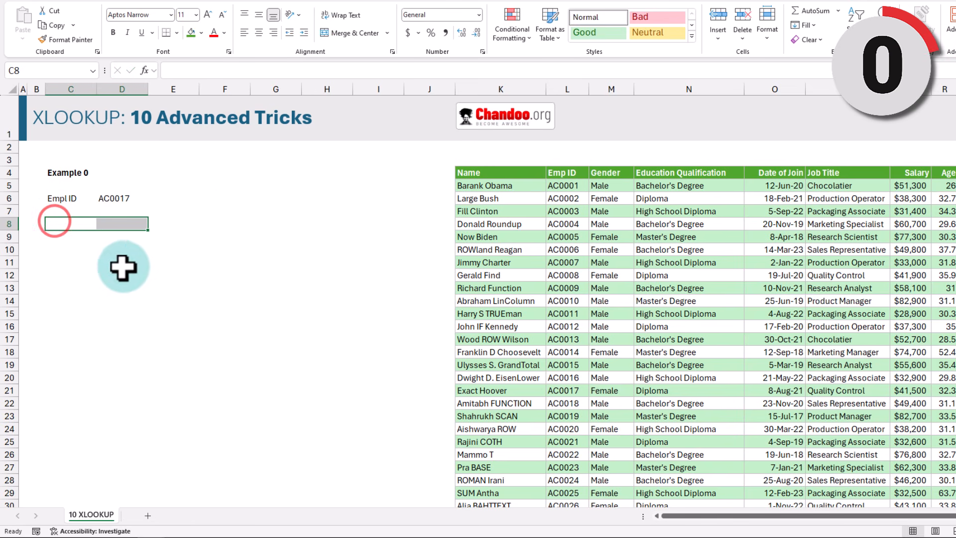
{"action": "left_click", "coordinate": [60, 223]}
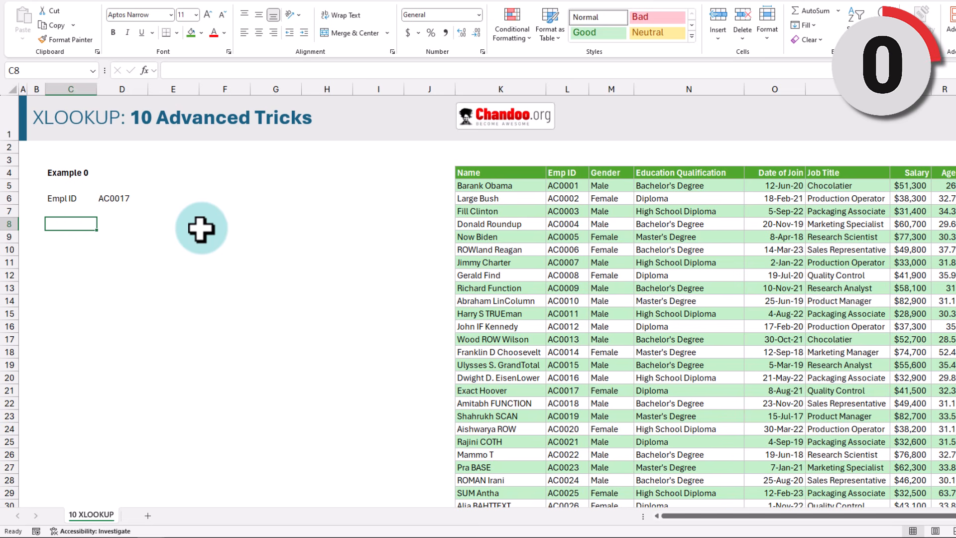
{"action": "type", "text": "Name"}
{"action": "key", "text": "Tab"}
Step: In D8 enter =XLOOKUP(D6,staff[Emp ID],staff[Name]) to return the employee's name, Exact Hoover
{"action": "type", "text": "=xl"}
{"action": "key", "text": "Tab"}
{"action": "left_click", "coordinate": [119, 197]}
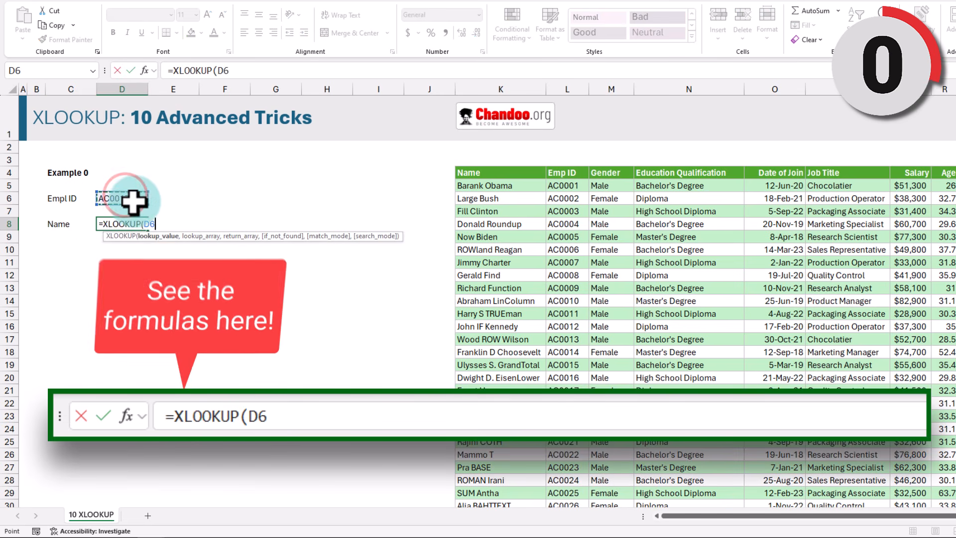
{"action": "type", "text": ","}
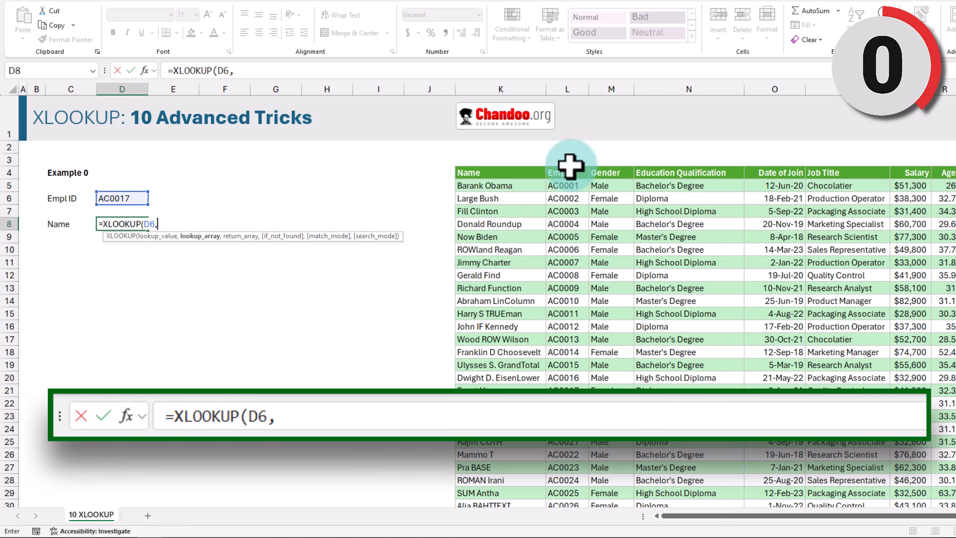
{"action": "left_click_drag", "start_coordinate": [564, 184], "coordinate": [559, 350]}
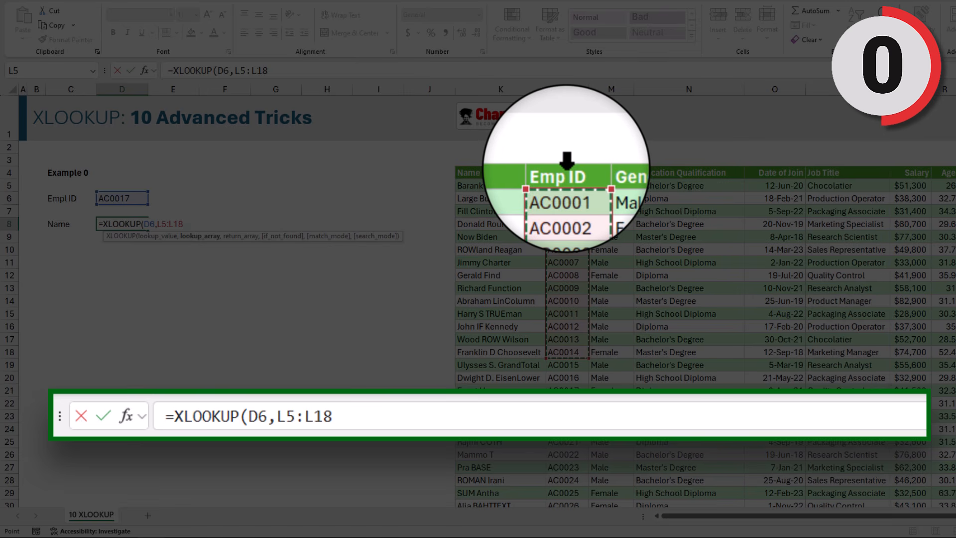
{"action": "left_click", "coordinate": [566, 167]}
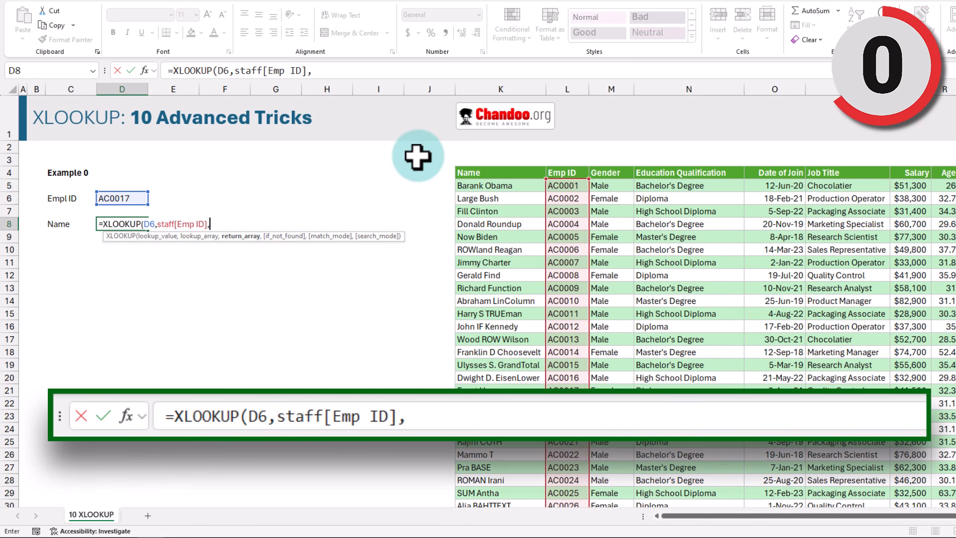
{"action": "type", "text": "staff"}
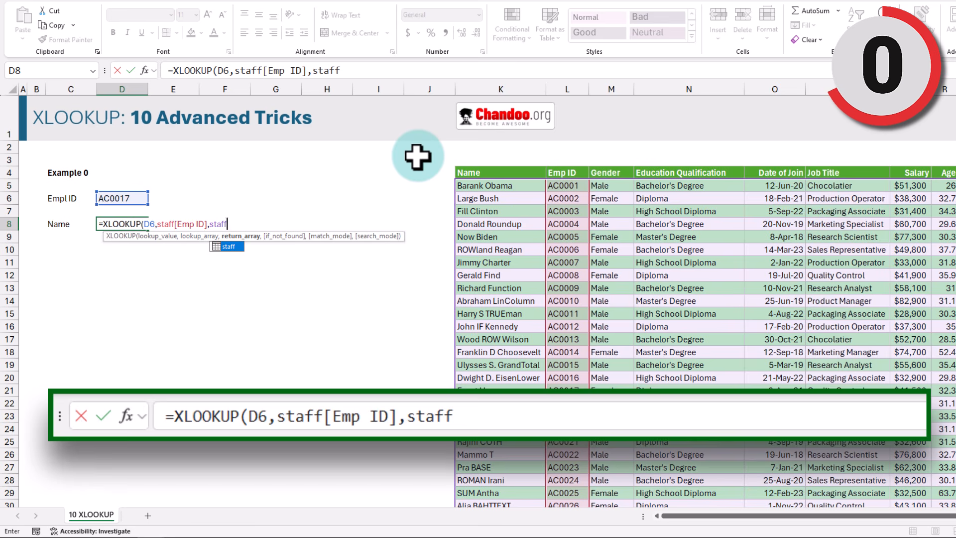
{"action": "type", "text": "[na"}
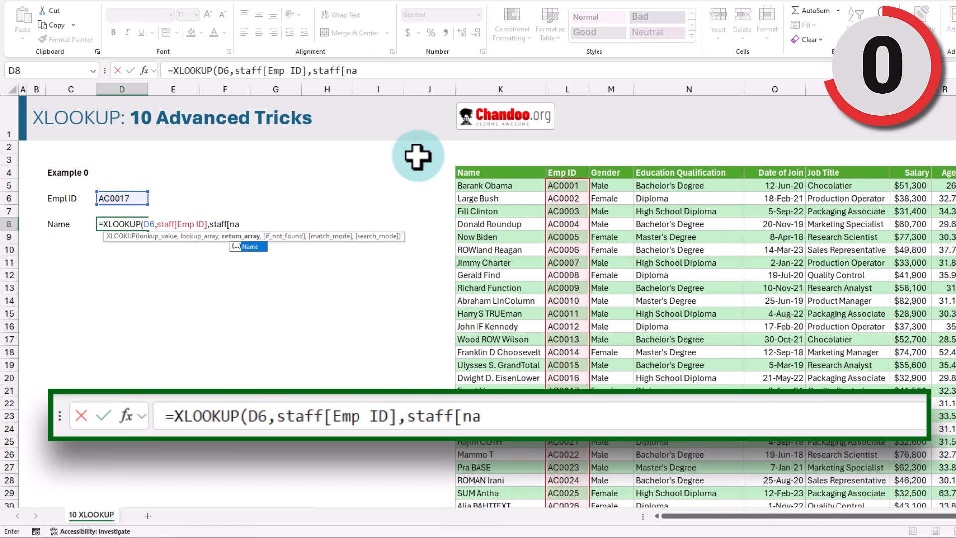
{"action": "key", "text": "Tab"}
{"action": "type", "text": ")"}
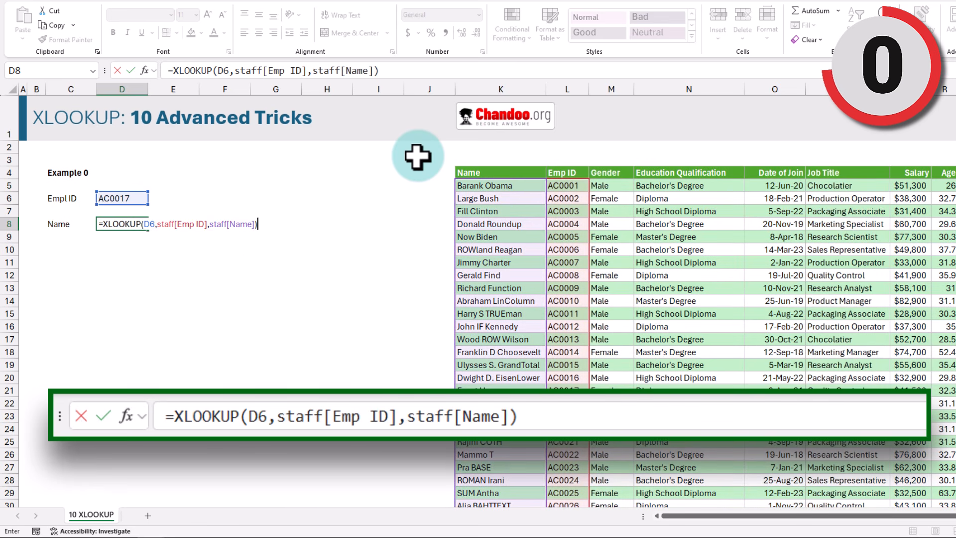
{"action": "key", "text": "Return"}
{"action": "left_click", "coordinate": [107, 262]}
{"action": "left_click", "coordinate": [105, 198]}
{"action": "left_click", "coordinate": [109, 224]}
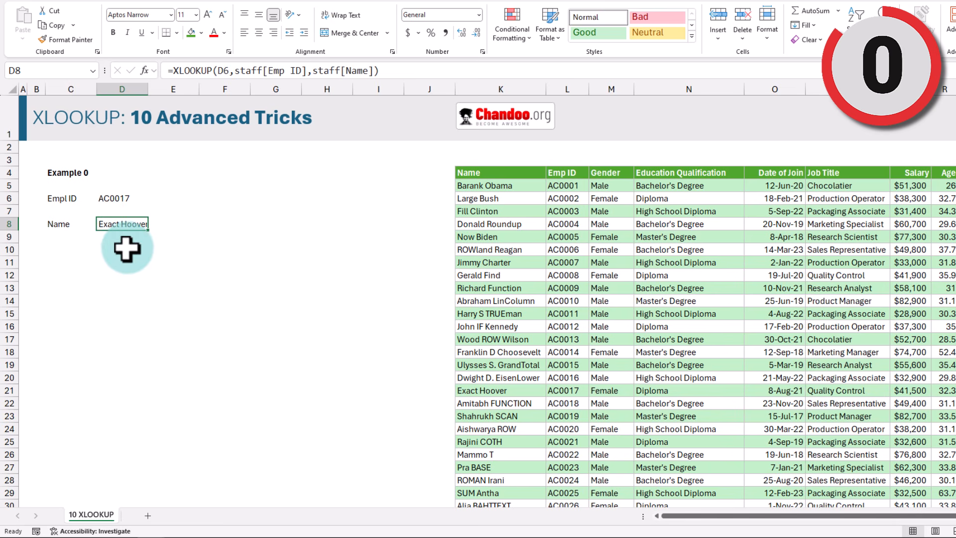
Step: In C9 enter =XLOOKUP(D7,staff[Emp ID],staff) to spill AC0017's whole staff record
{"action": "left_click", "coordinate": [90, 261]}
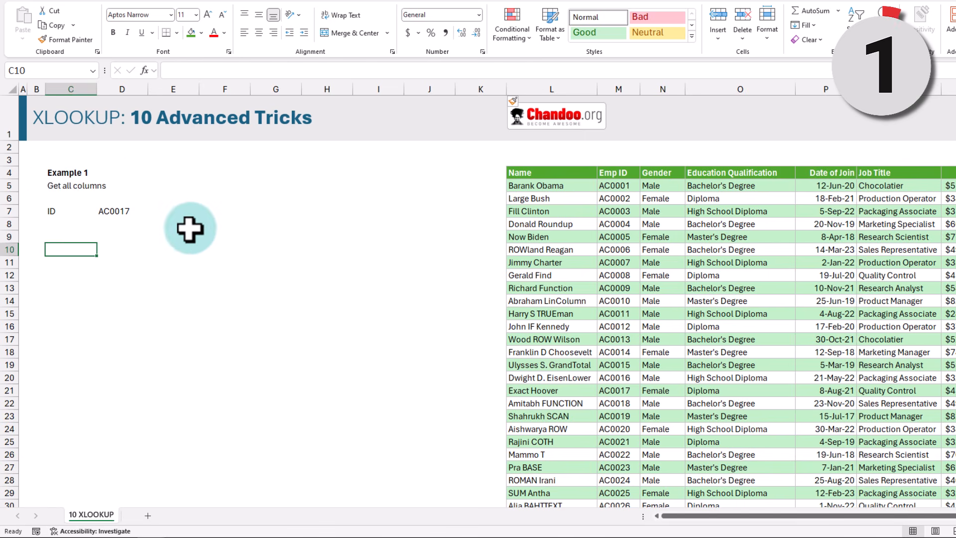
{"action": "left_click", "coordinate": [64, 231]}
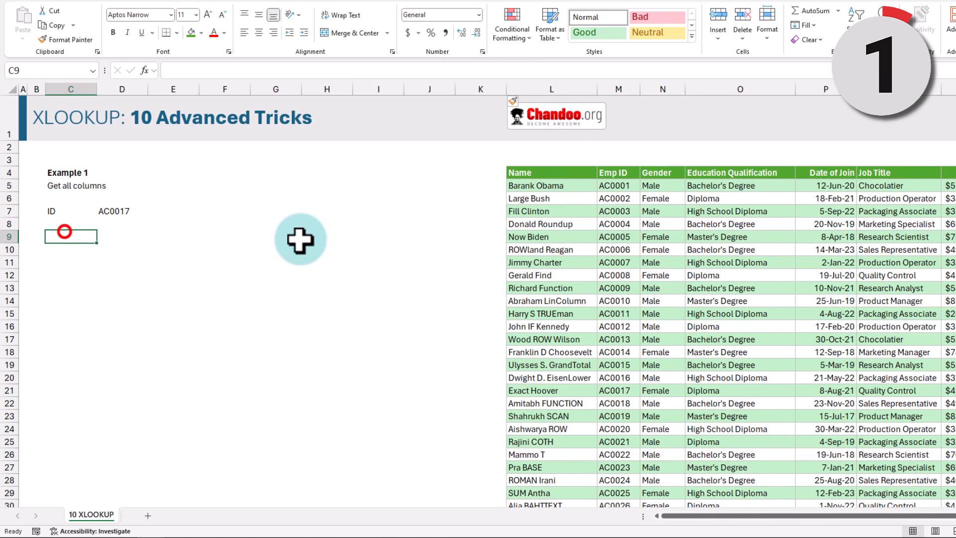
{"action": "type", "text": "=xl"}
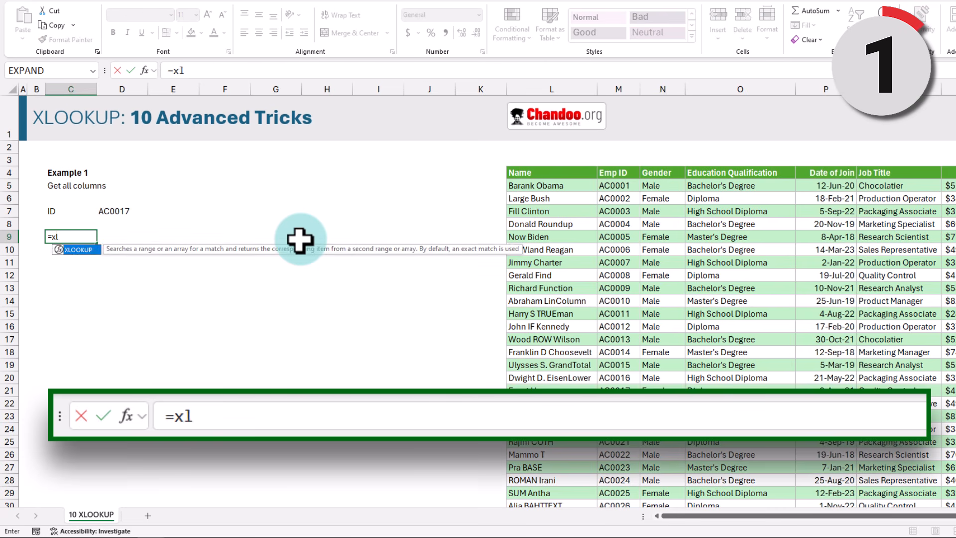
{"action": "key", "text": "Tab"}
{"action": "left_click", "coordinate": [122, 210]}
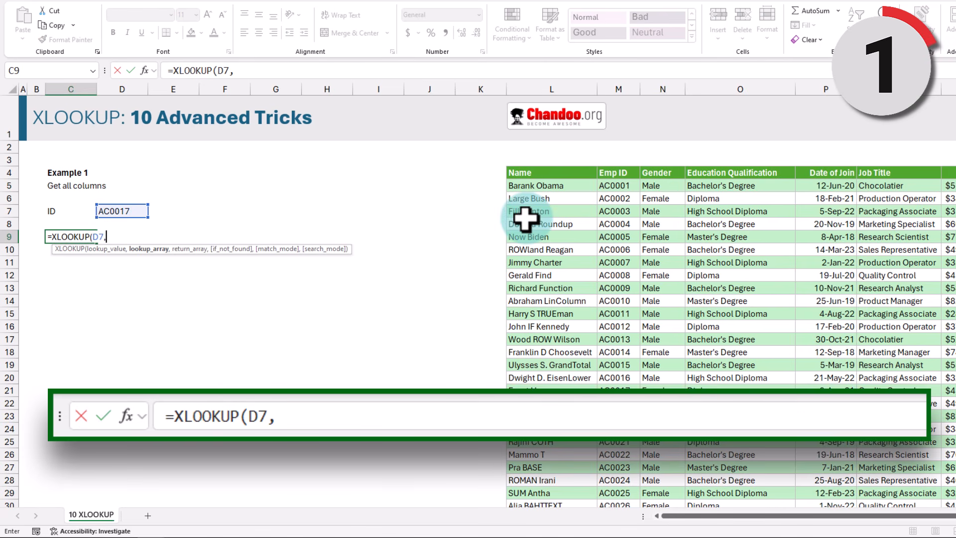
{"action": "type", "text": ",sta"}
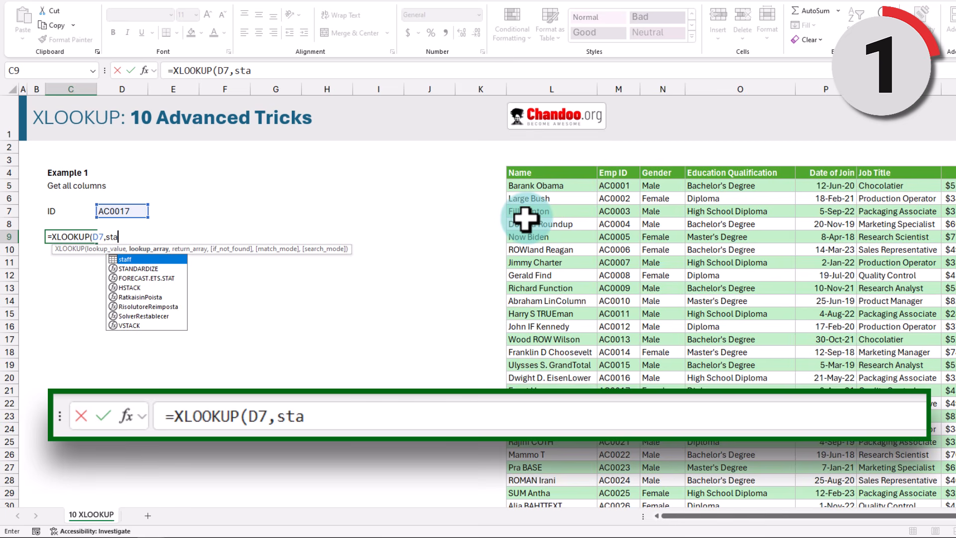
{"action": "key", "text": "Tab"}
{"action": "type", "text": "["}
{"action": "key", "text": "Down"}
{"action": "key", "text": "Tab"}
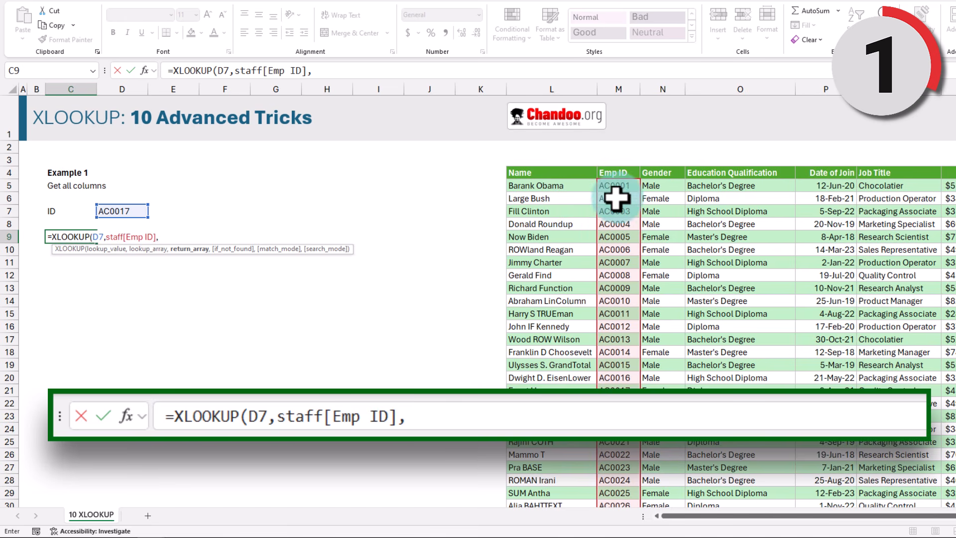
{"action": "type", "text": "staff"}
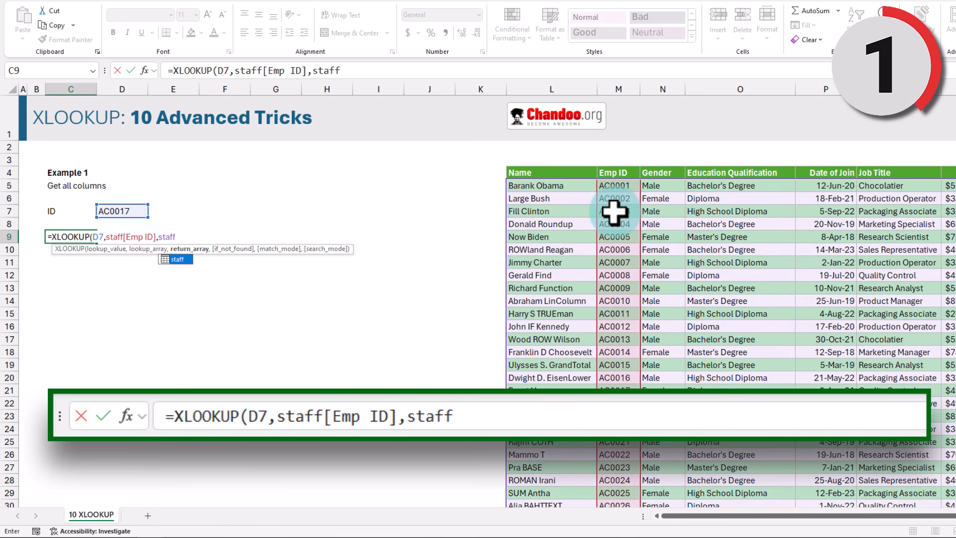
{"action": "type", "text": ")"}
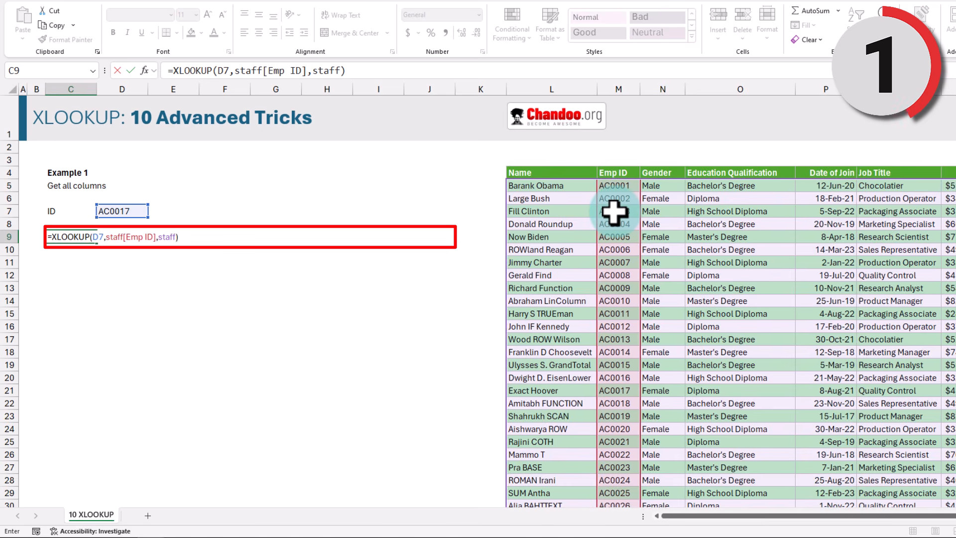
{"action": "key", "text": "Return"}
Step: Inspect the spilled record across C9:J9, noting the unformatted join date in G9, and select a formatted table row
{"action": "left_click_drag", "start_coordinate": [65, 237], "coordinate": [426, 241]}
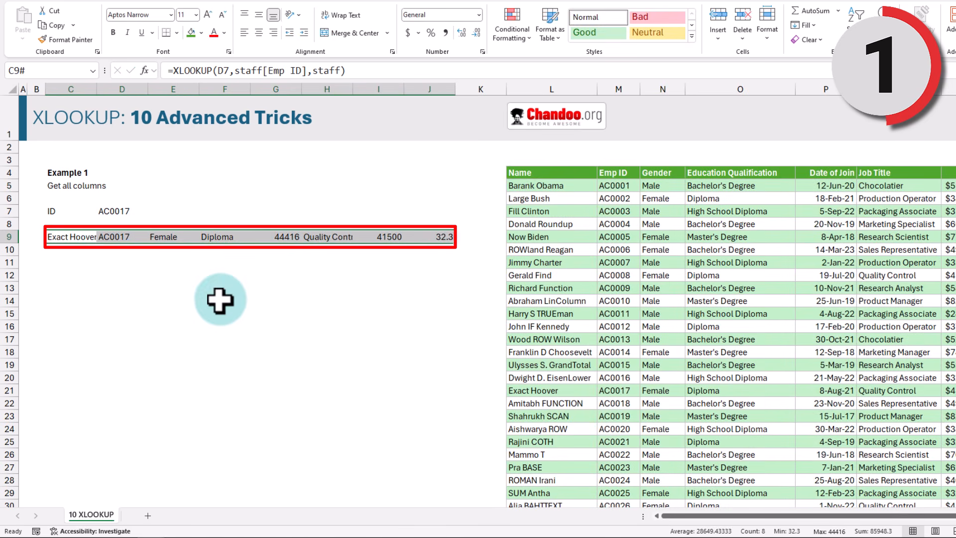
{"action": "left_click", "coordinate": [70, 238]}
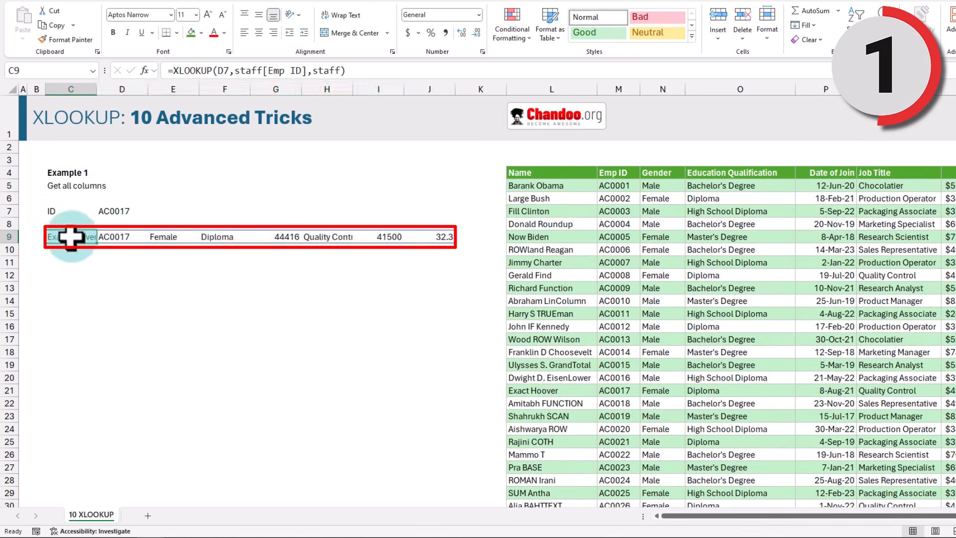
{"action": "left_click", "coordinate": [113, 235]}
{"action": "left_click", "coordinate": [273, 238]}
{"action": "left_click_drag", "start_coordinate": [49, 237], "coordinate": [434, 240]}
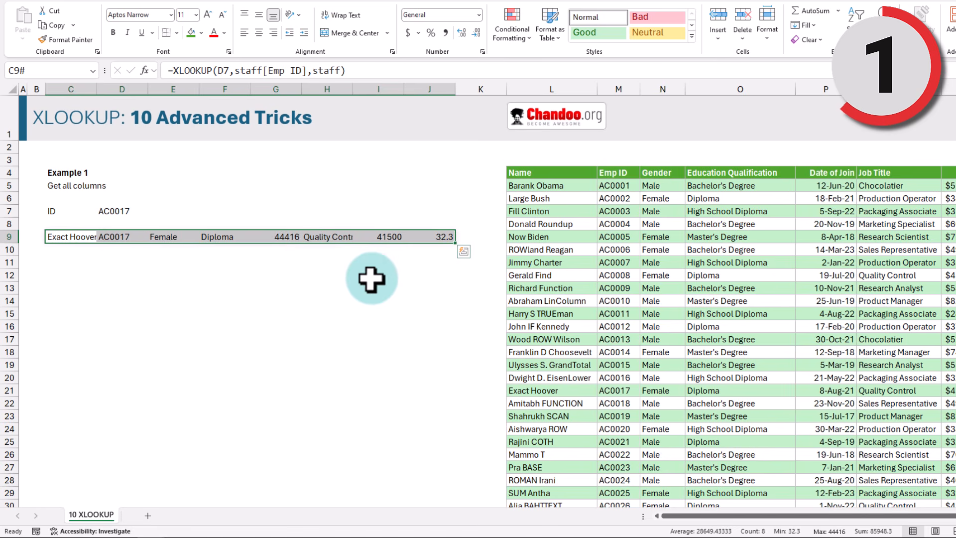
{"action": "left_click", "coordinate": [283, 238]}
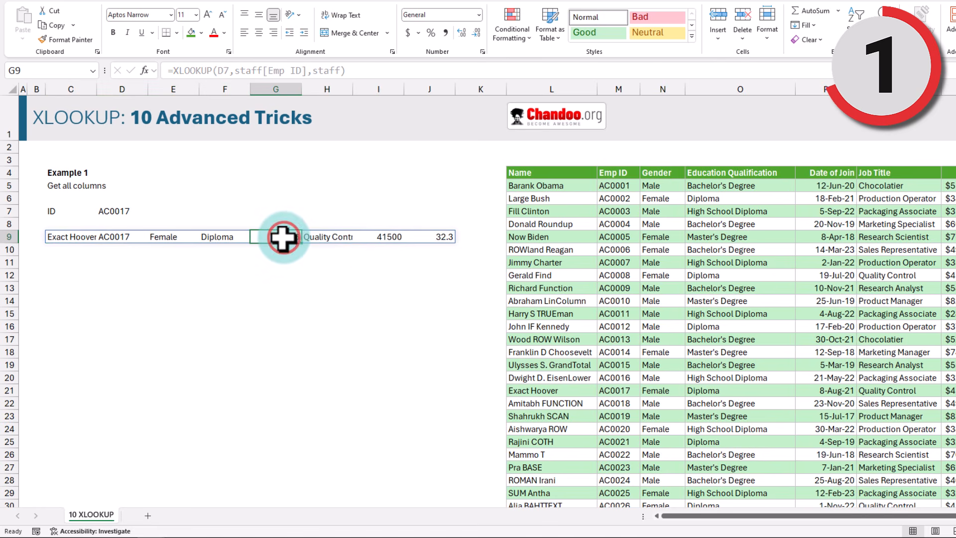
{"action": "left_click_drag", "start_coordinate": [528, 185], "coordinate": [948, 186]}
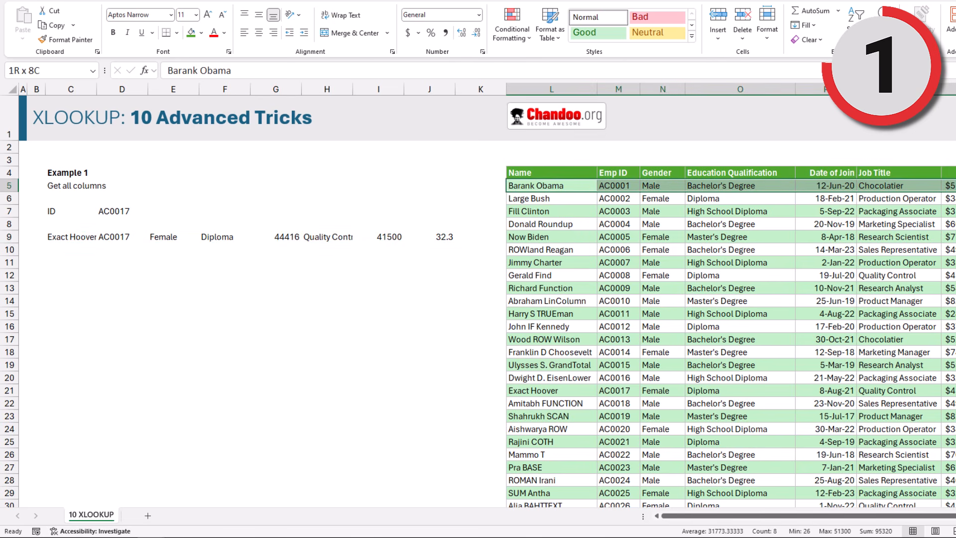
Step: Copy the table row's formatting onto the returned record in C9:J9 with Format Painter
{"action": "left_click", "coordinate": [79, 41]}
{"action": "left_click", "coordinate": [57, 237]}
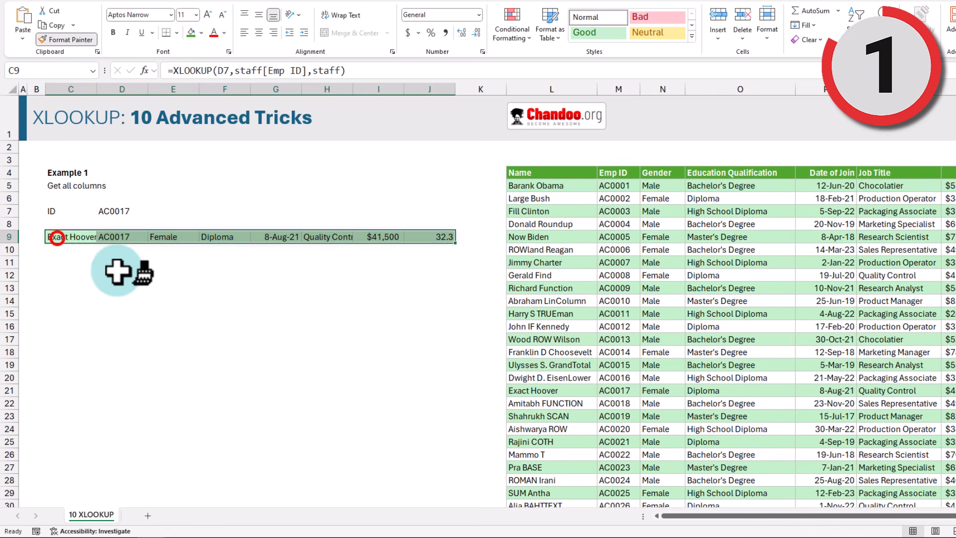
{"action": "left_click", "coordinate": [59, 251]}
{"action": "left_click_drag", "start_coordinate": [59, 238], "coordinate": [440, 237]}
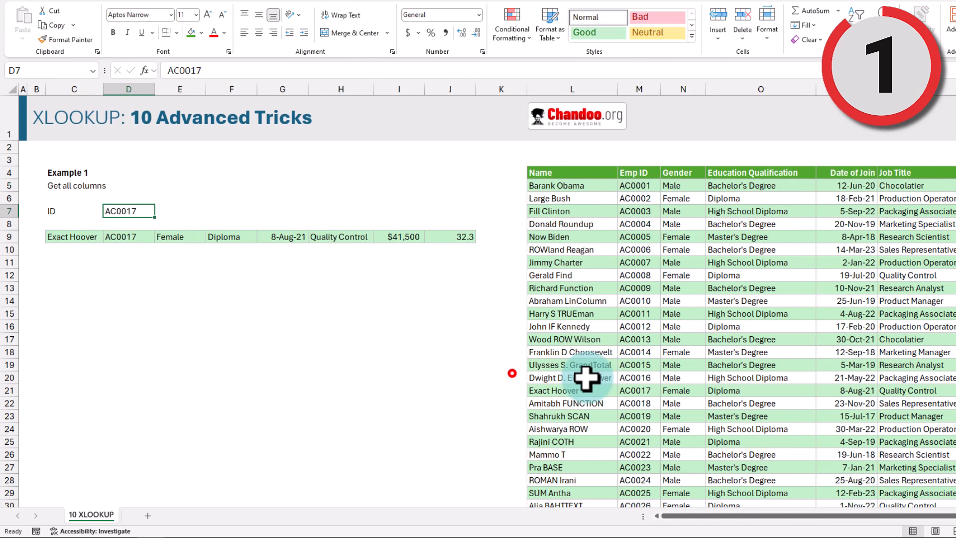
Step: Change the ID in D7 to AC0021 so row 9 shows that employee's record
{"action": "key", "text": "F2"}
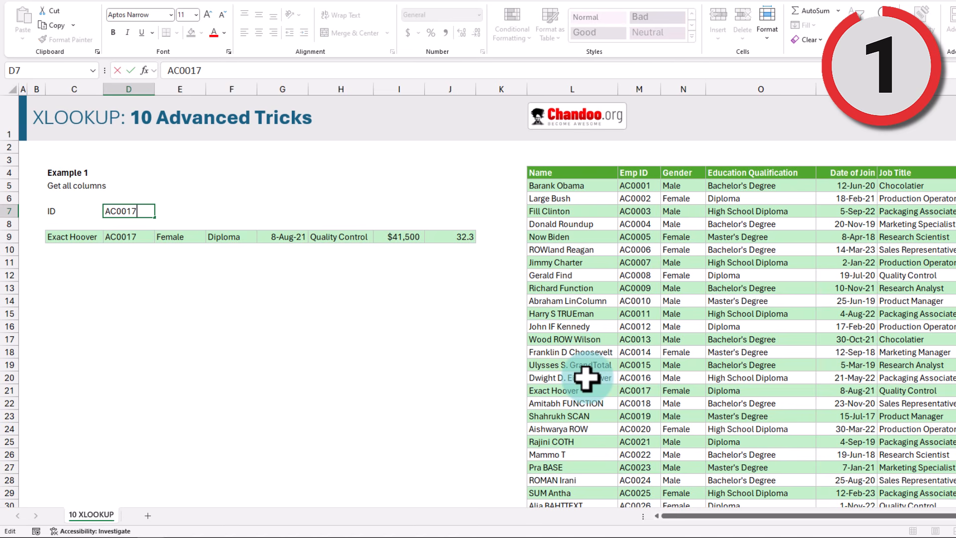
{"action": "key", "text": "Return"}
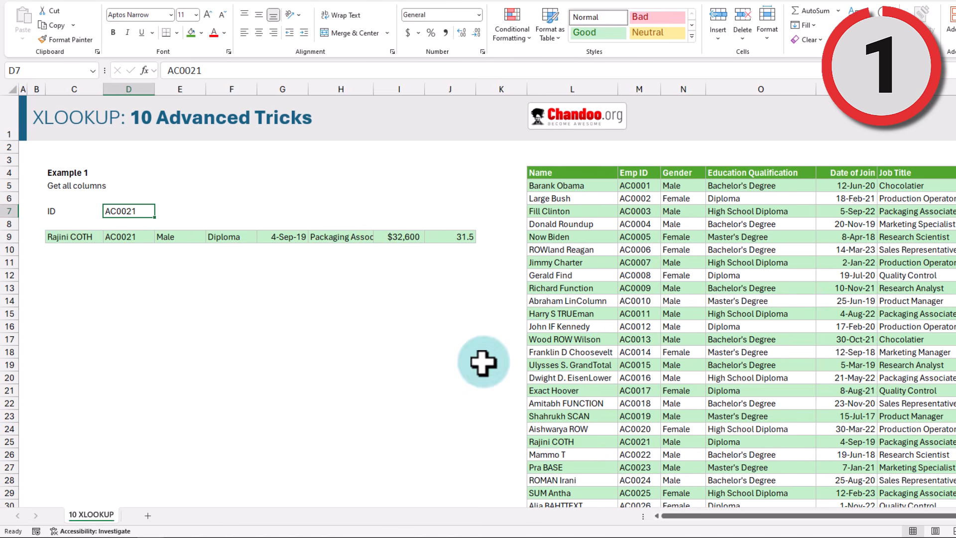
{"action": "left_click", "coordinate": [71, 236]}
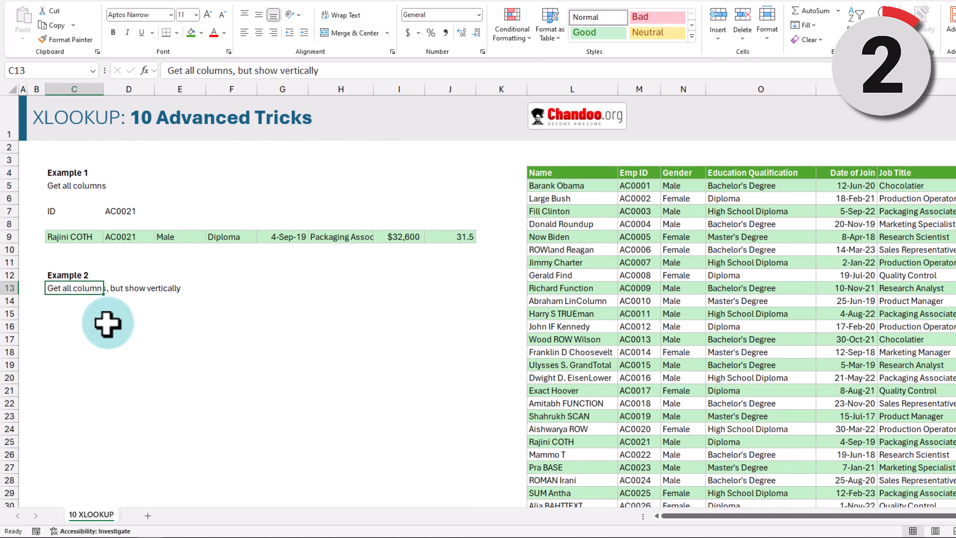
Step: In C15 enter =XLOOKUP(D7,staff[Emp ID],staff) to look up AC0021's full record
{"action": "left_click_drag", "start_coordinate": [55, 236], "coordinate": [445, 239]}
{"action": "left_click_drag", "start_coordinate": [64, 302], "coordinate": [76, 446]}
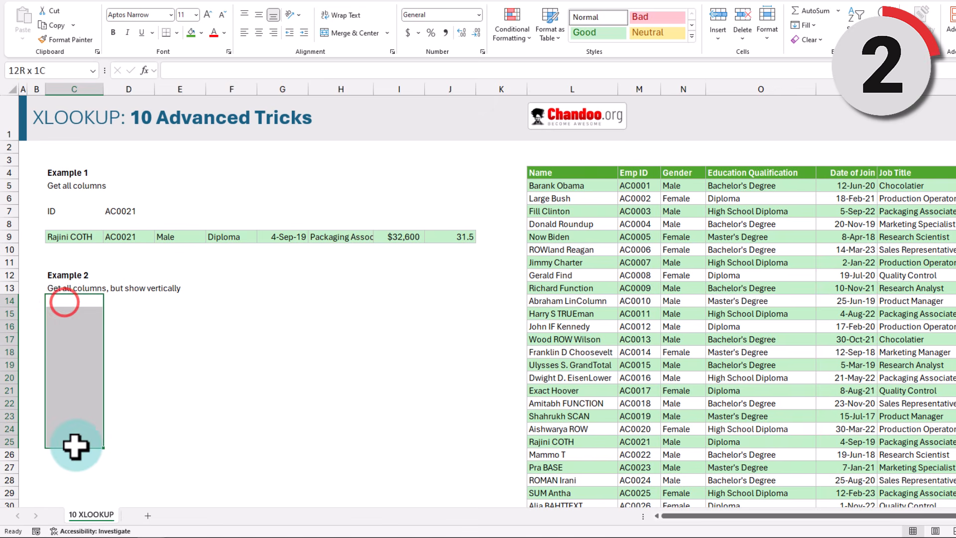
{"action": "key", "text": "Down"}
{"action": "type", "text": "="}
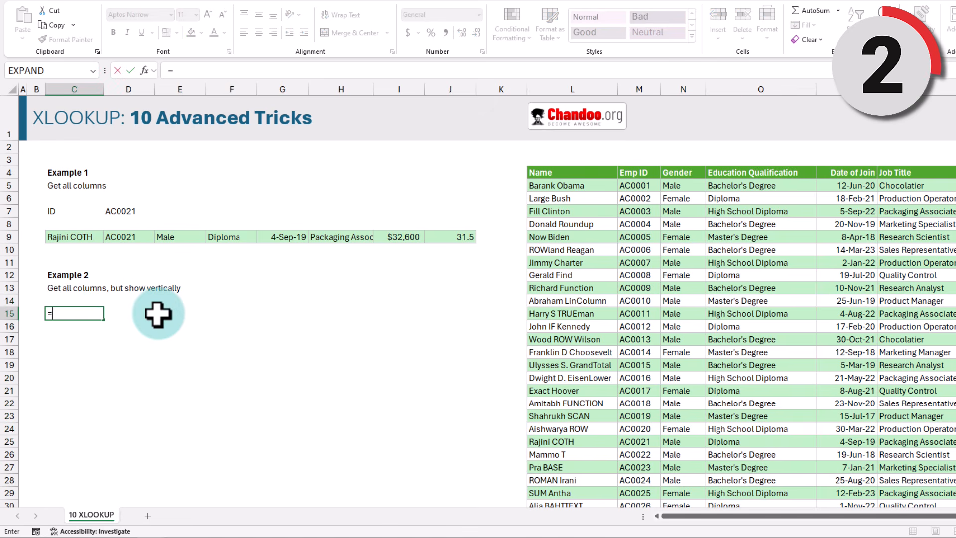
{"action": "type", "text": "xlo"}
{"action": "key", "text": "Tab"}
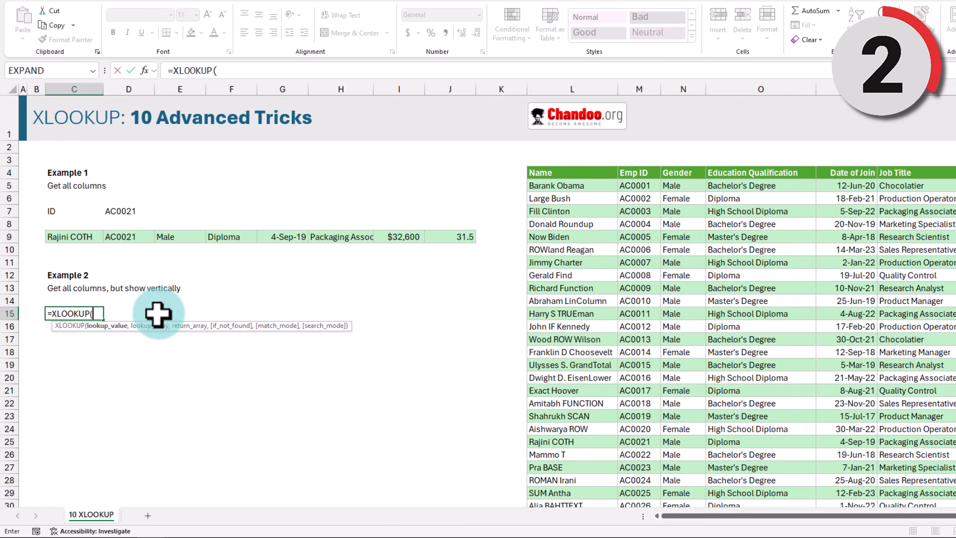
{"action": "left_click", "coordinate": [122, 211]}
{"action": "type", "text": ",sta"}
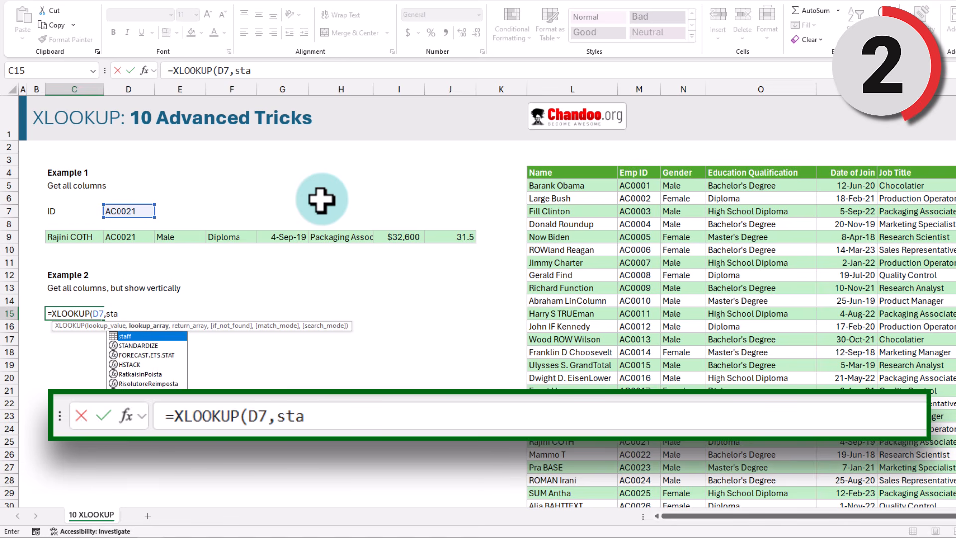
{"action": "key", "text": "Tab"}
{"action": "type", "text": "[e],"}
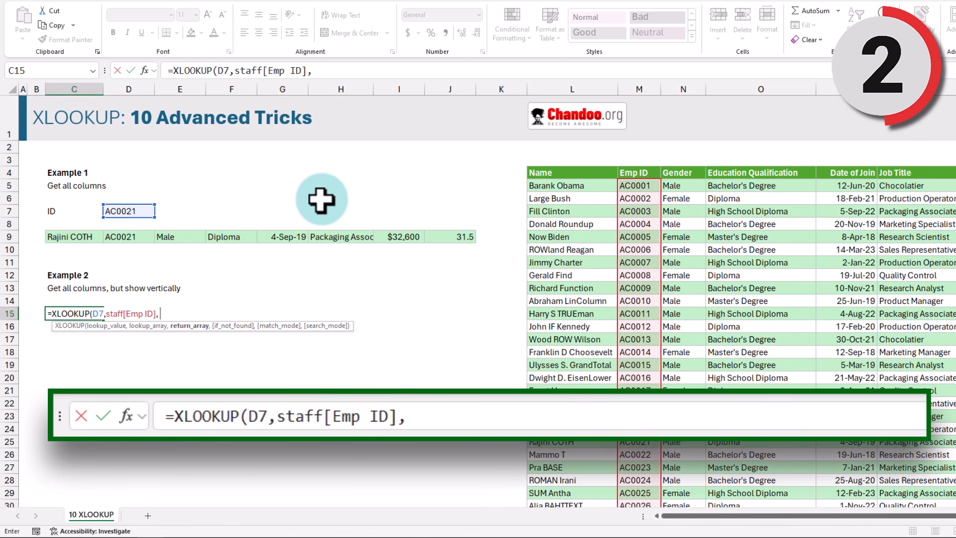
{"action": "type", "text": " staff"}
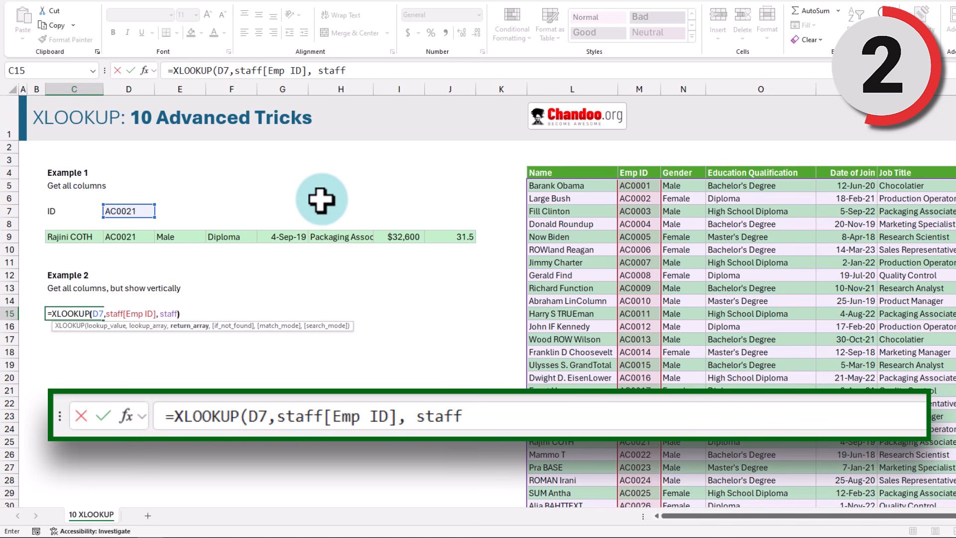
{"action": "type", "text": ")"}
Step: Wrap the C15 formula in TRANSPOSE so the record spills down C15:C22, join date showing 43712
{"action": "left_click", "coordinate": [66, 314]}
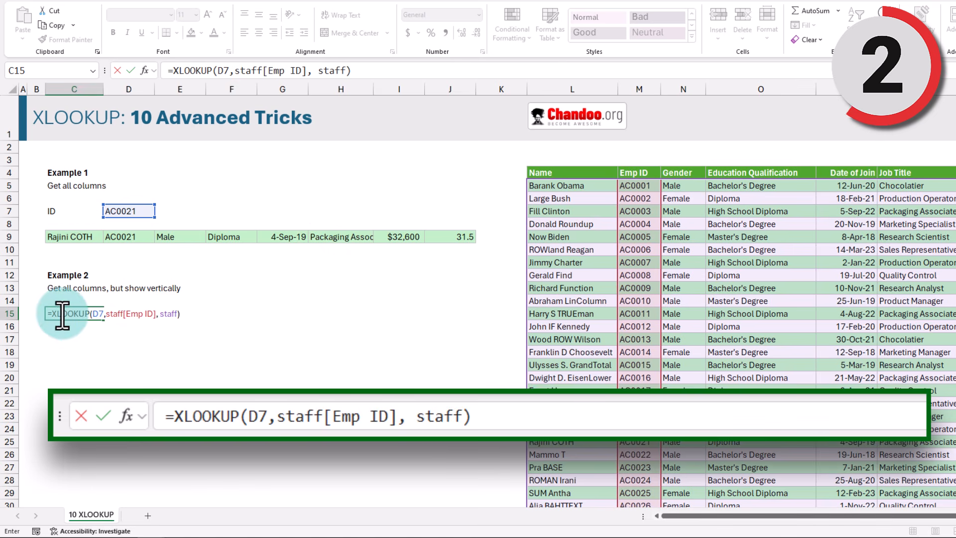
{"action": "left_click", "coordinate": [51, 313]}
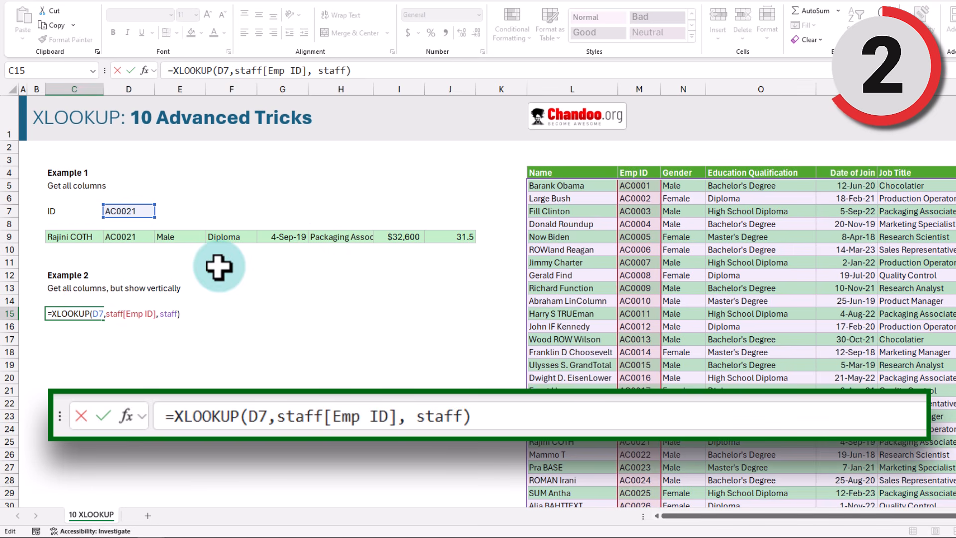
{"action": "type", "text": "tra"}
{"action": "key", "text": "Tab"}
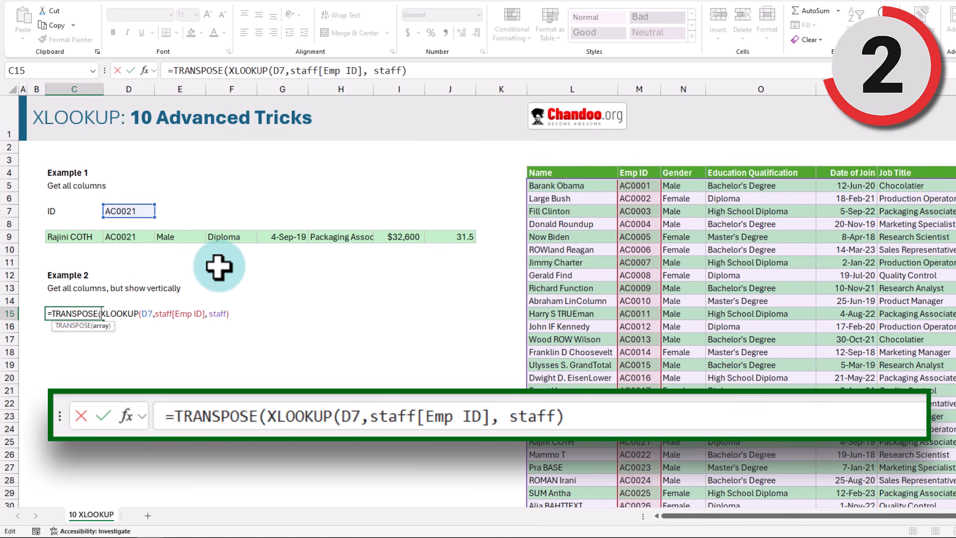
{"action": "type", "text": ")"}
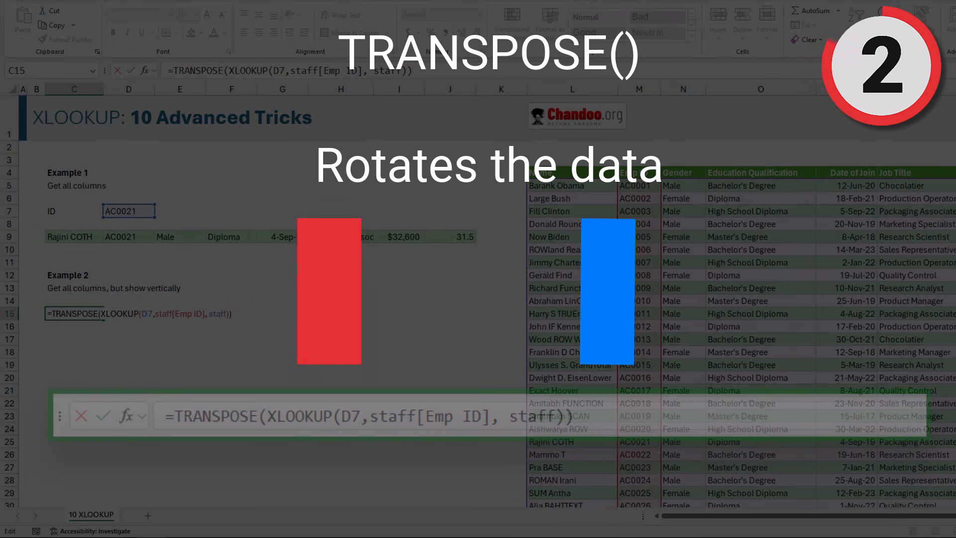
{"action": "key", "text": "Return"}
{"action": "left_click_drag", "start_coordinate": [76, 316], "coordinate": [77, 406]}
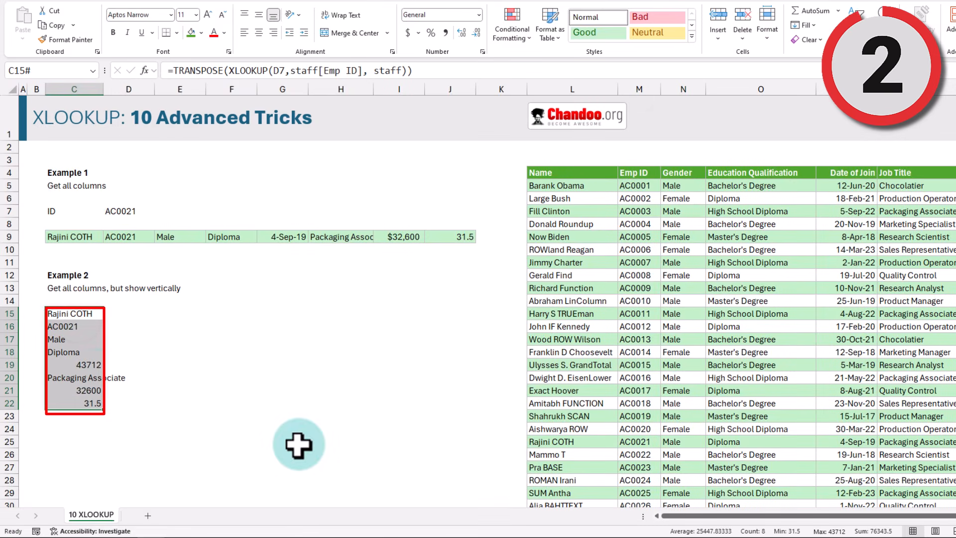
{"action": "left_click", "coordinate": [88, 366]}
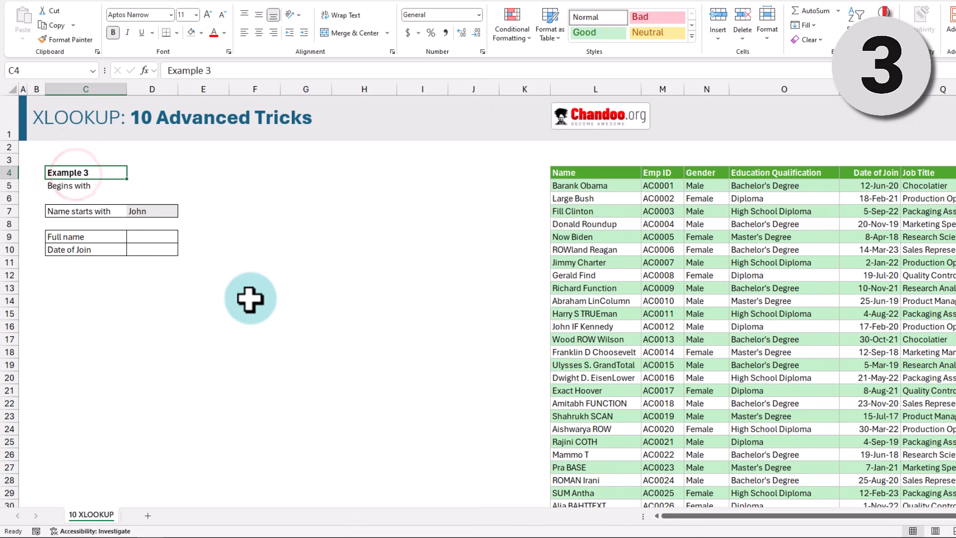
Step: Walk through Example 3's inputs: the 'Begins with' description, search text John, and blank Full name and Date of Join cells
{"action": "left_click", "coordinate": [68, 185]}
{"action": "left_click", "coordinate": [90, 211]}
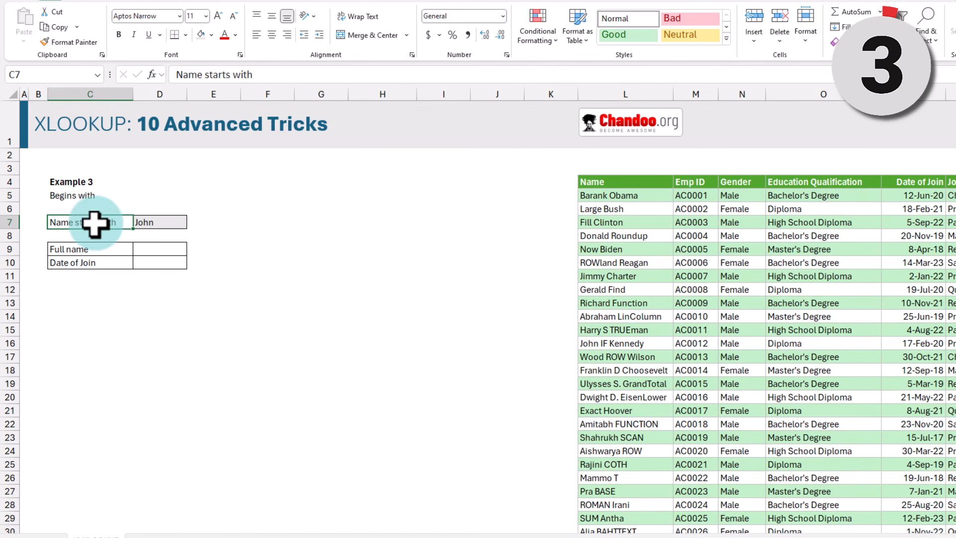
{"action": "left_click", "coordinate": [94, 222]}
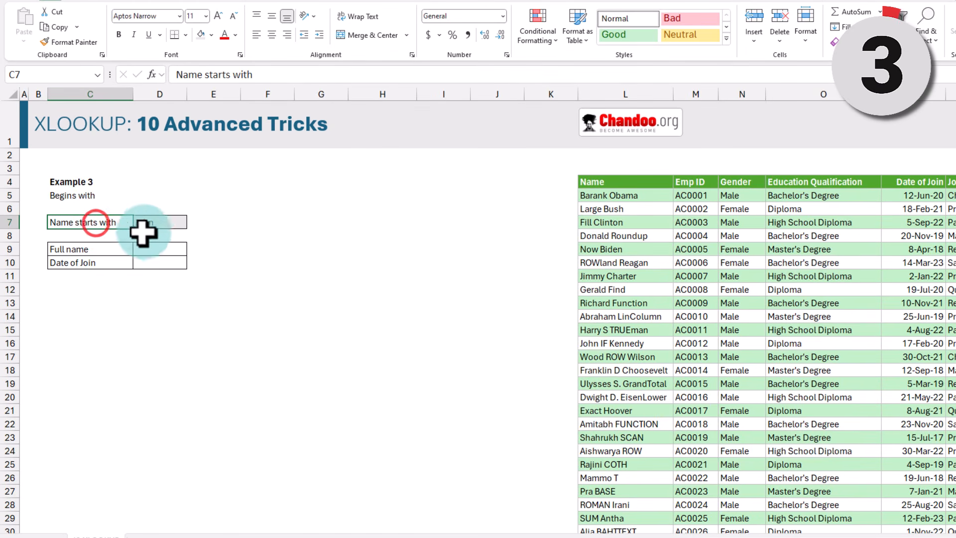
{"action": "left_click", "coordinate": [168, 222]}
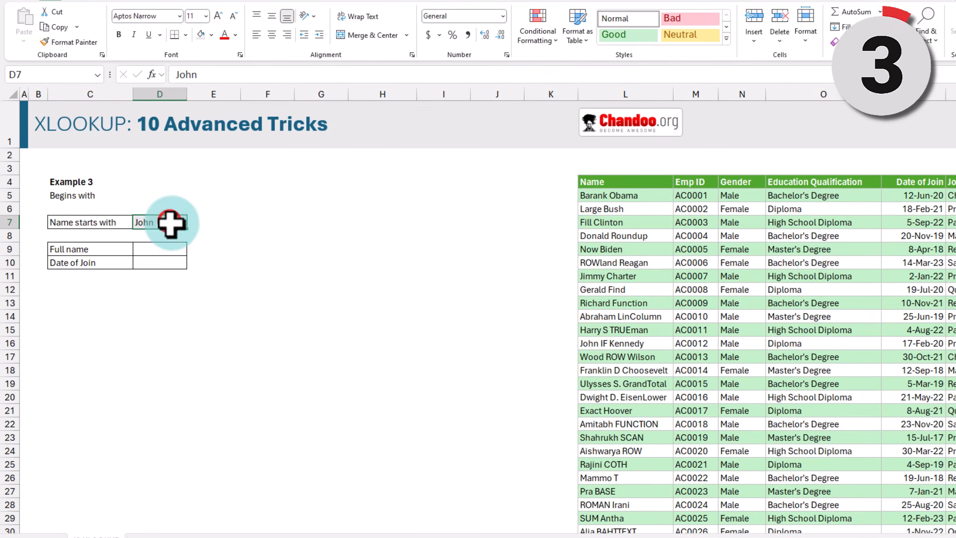
{"action": "left_click", "coordinate": [170, 251]}
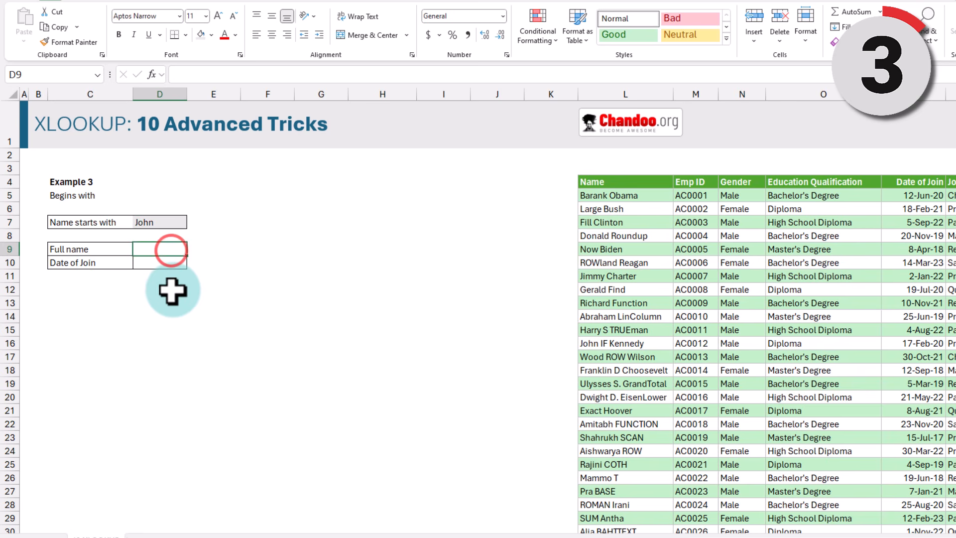
{"action": "left_click", "coordinate": [154, 261]}
Step: In D9 enter =XLOOKUP(D7&"*",staff[Name],staff[Name],,2) with wildcard matching, returning John IF Kennedy
{"action": "key", "text": "Up"}
{"action": "type", "text": "=xl"}
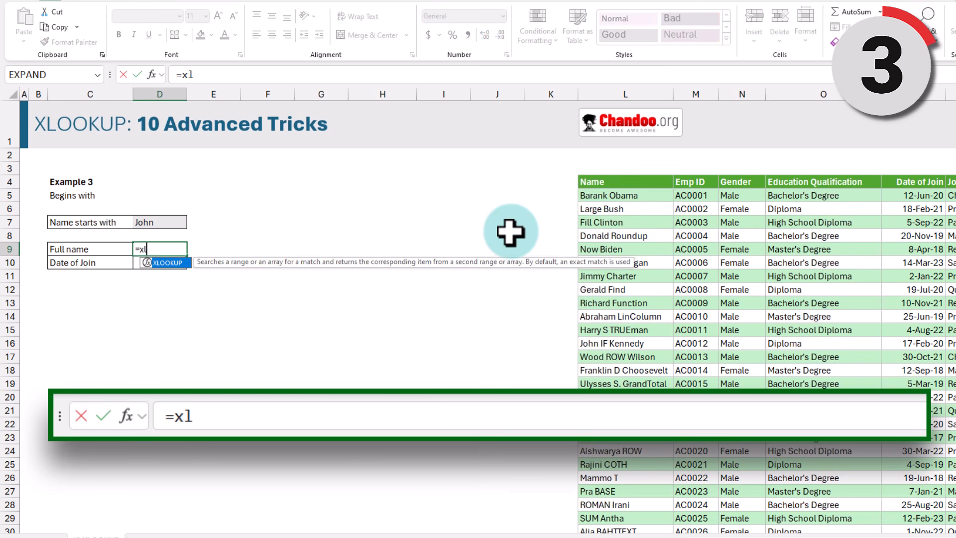
{"action": "key", "text": "Tab"}
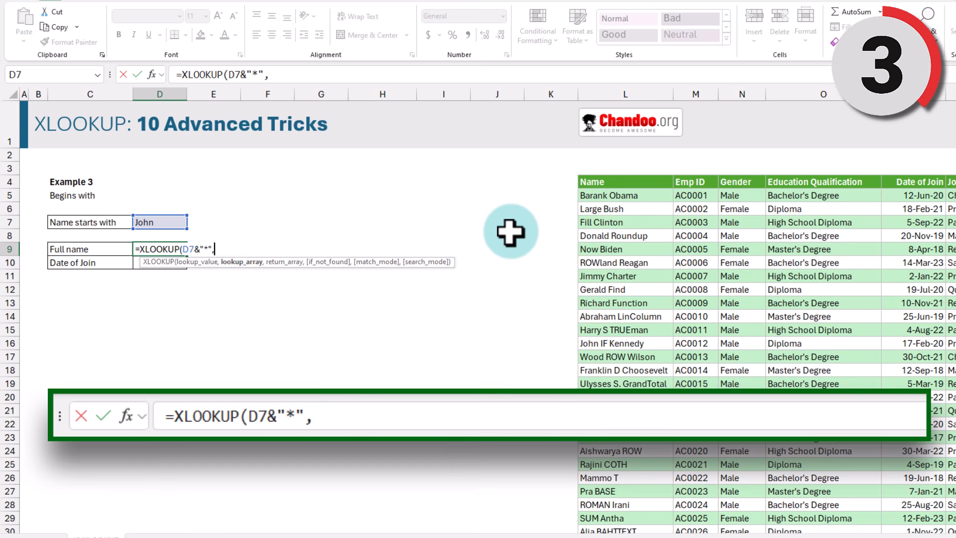
{"action": "left_click", "coordinate": [604, 175]}
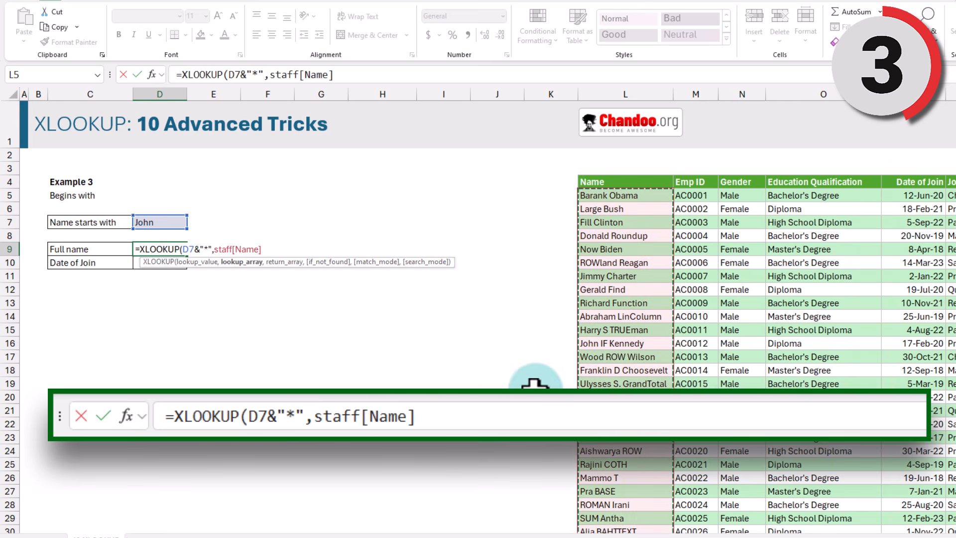
{"action": "type", "text": ","}
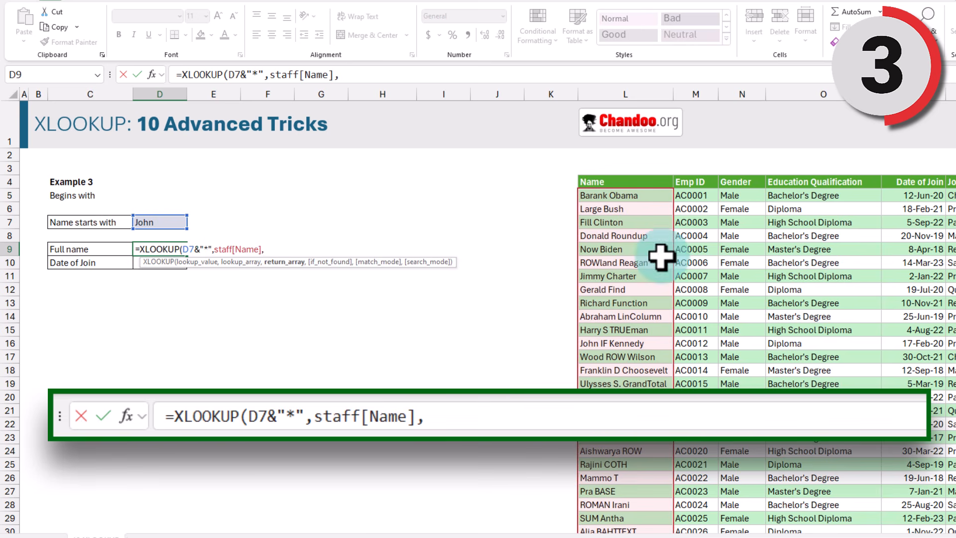
{"action": "left_click", "coordinate": [633, 172]}
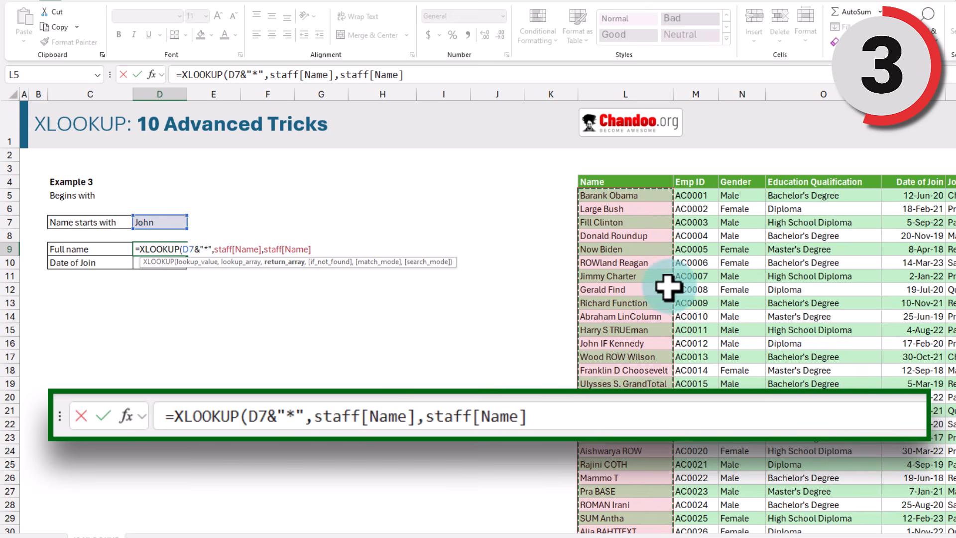
{"action": "type", "text": ","}
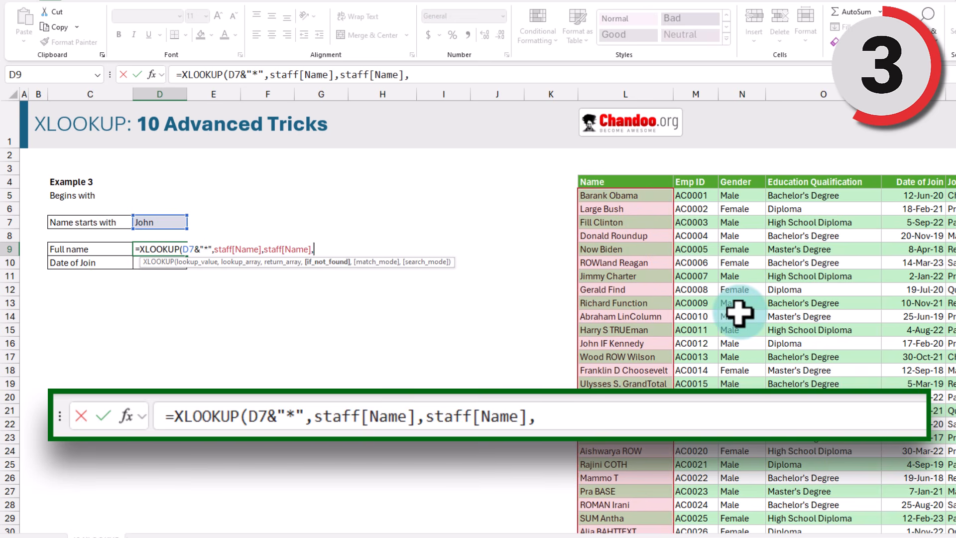
{"action": "type", "text": ","}
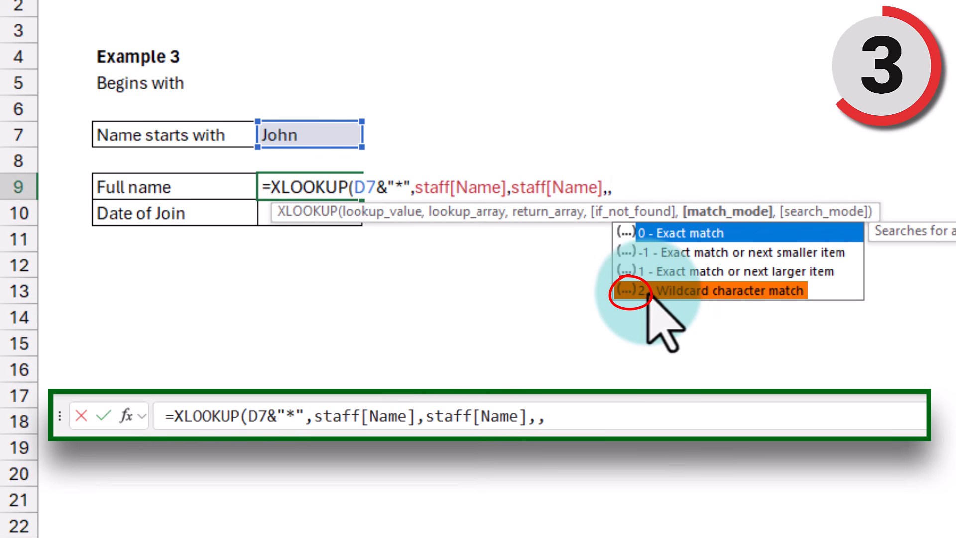
{"action": "double_click", "coordinate": [679, 297]}
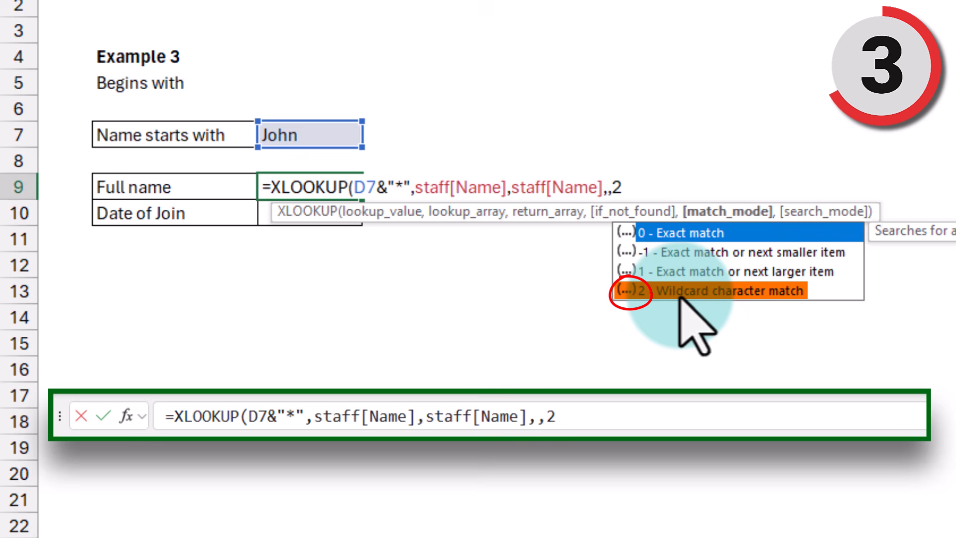
{"action": "type", "text": ")"}
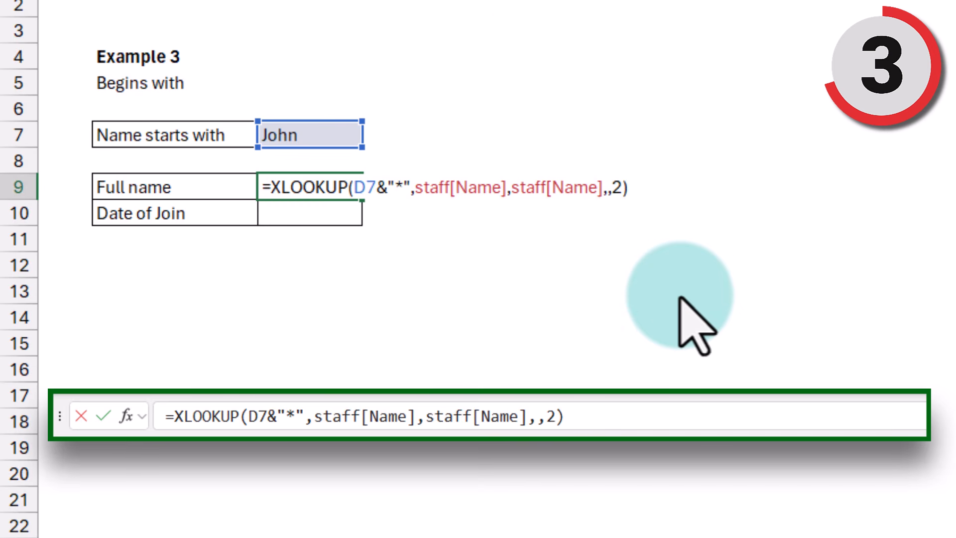
{"action": "key", "text": "ctrl+Return"}
{"action": "left_click", "coordinate": [694, 284]}
Step: Autofit column D and fill the Date of Join cell with 17-Feb-20 for John IF Kennedy
{"action": "left_click", "coordinate": [277, 182]}
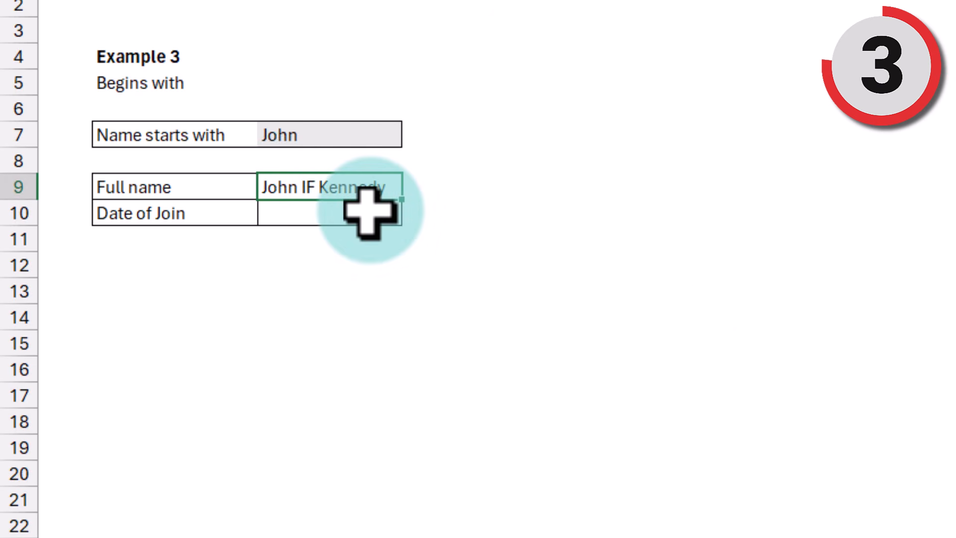
{"action": "left_click", "coordinate": [369, 211]}
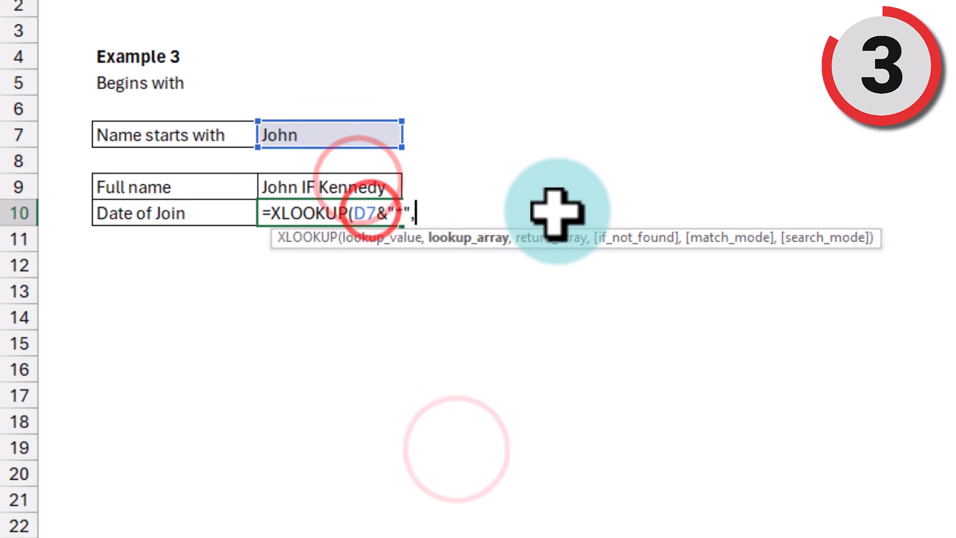
{"action": "key", "text": "Return"}
{"action": "left_click", "coordinate": [395, 211]}
{"action": "key", "text": "ctrl+shift+3"}
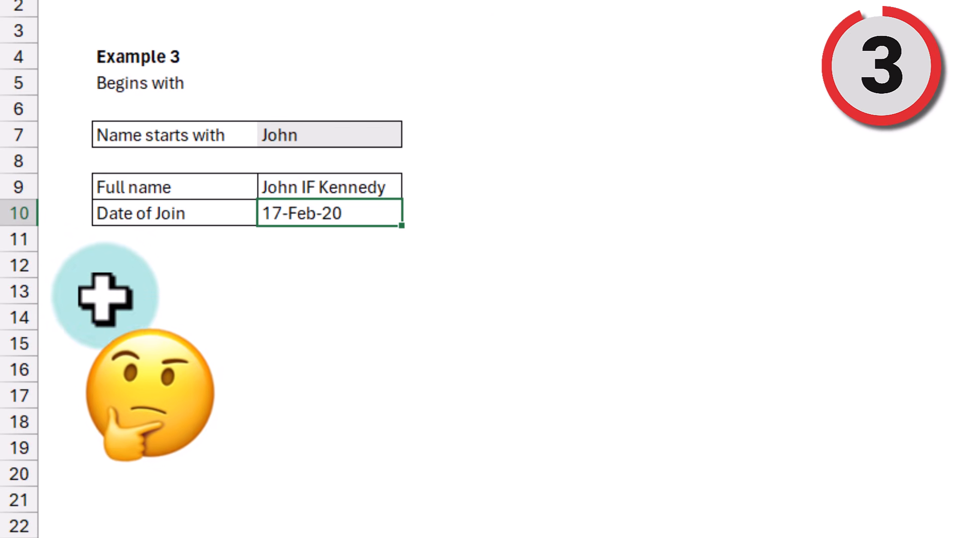
Step: Review the Full name and Date of Join formulas without changing them
{"action": "left_click", "coordinate": [344, 199]}
{"action": "key", "text": "F2"}
{"action": "key", "text": "Escape"}
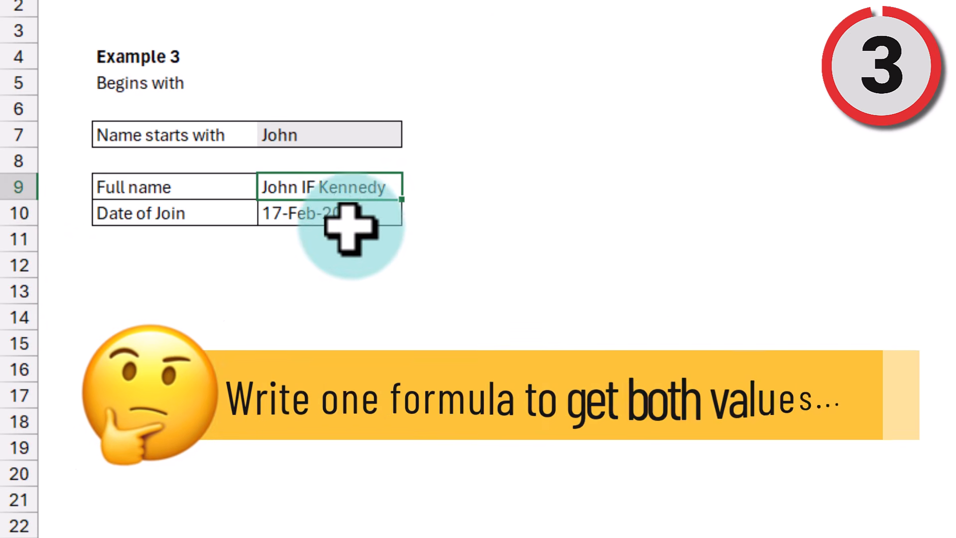
{"action": "left_click", "coordinate": [349, 218]}
{"action": "key", "text": "F2"}
{"action": "key", "text": "Escape"}
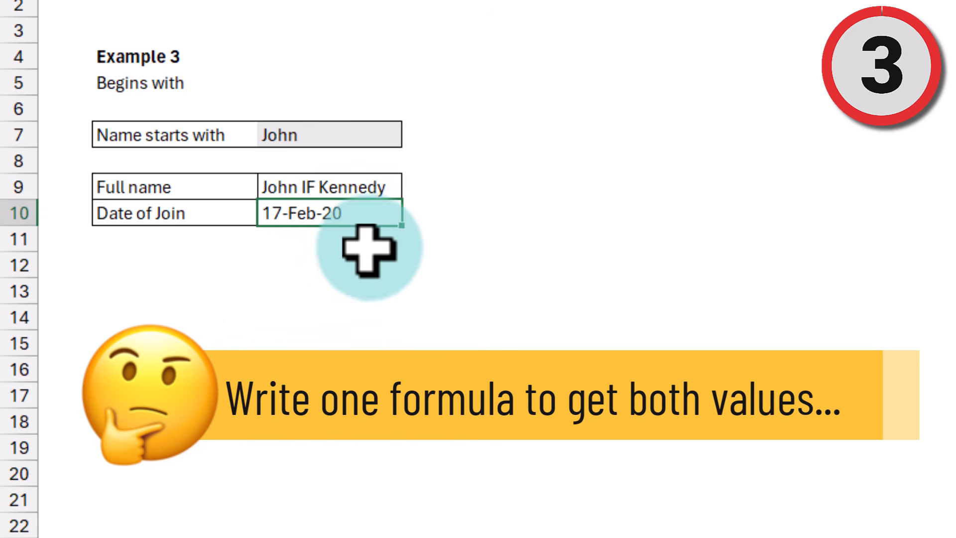
Step: Select both Example 3 results, Full name and Date of Join
{"action": "left_click_drag", "start_coordinate": [371, 183], "coordinate": [371, 212]}
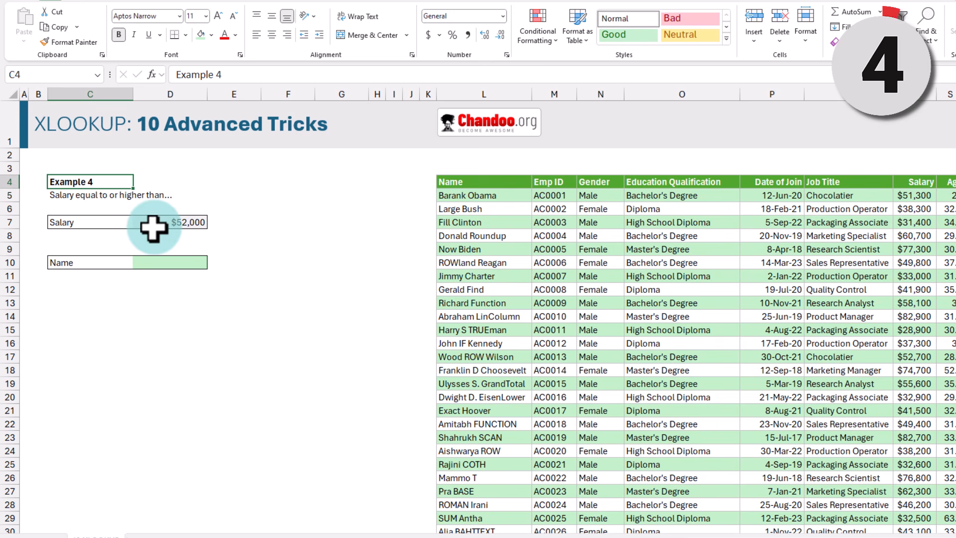
Step: Filter the staff Salary column to $52,700 to find the closest salary above $52,000, Wood ROW Wilson
{"action": "left_click", "coordinate": [197, 222]}
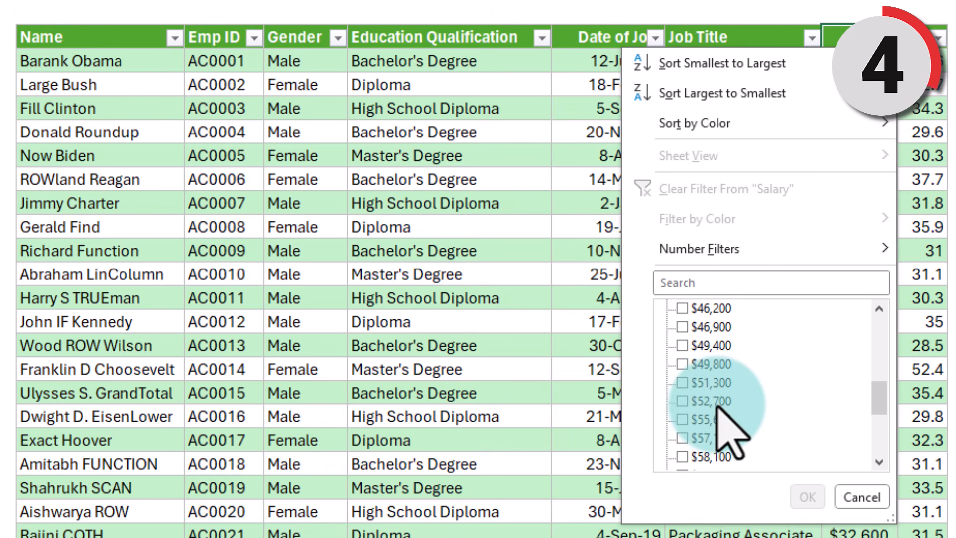
{"action": "left_click", "coordinate": [681, 401]}
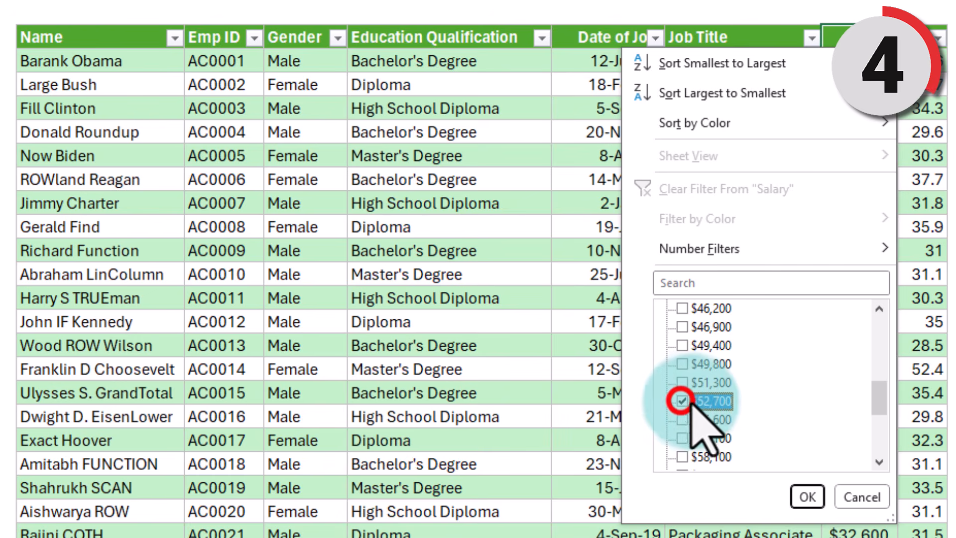
{"action": "left_click", "coordinate": [804, 497]}
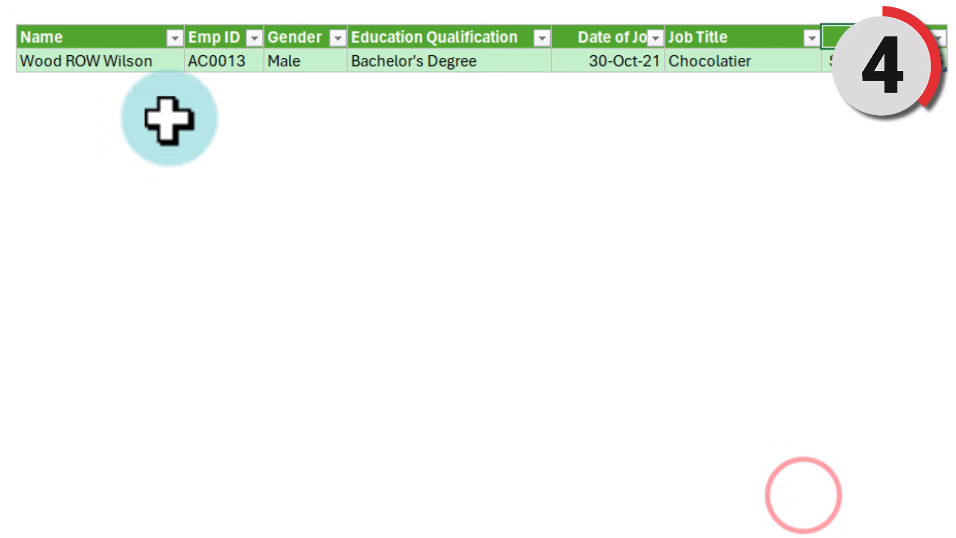
{"action": "left_click", "coordinate": [68, 62]}
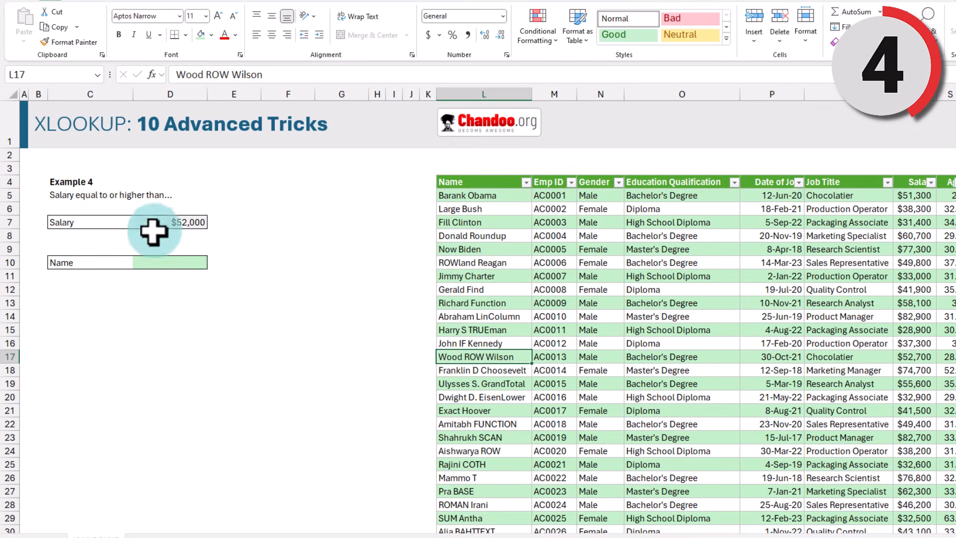
{"action": "left_click", "coordinate": [153, 262]}
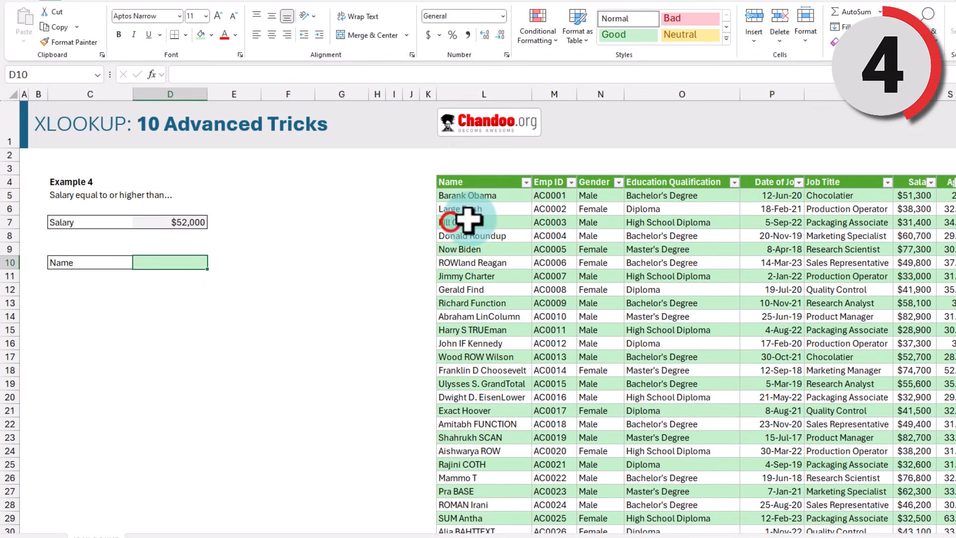
Step: In D10 enter =XLOOKUP(D7,staff[Salary],staff[Name],,1) with match mode 1 (exact or next larger), returning Wood ROW Wilson
{"action": "type", "text": "=xl"}
{"action": "key", "text": "Tab"}
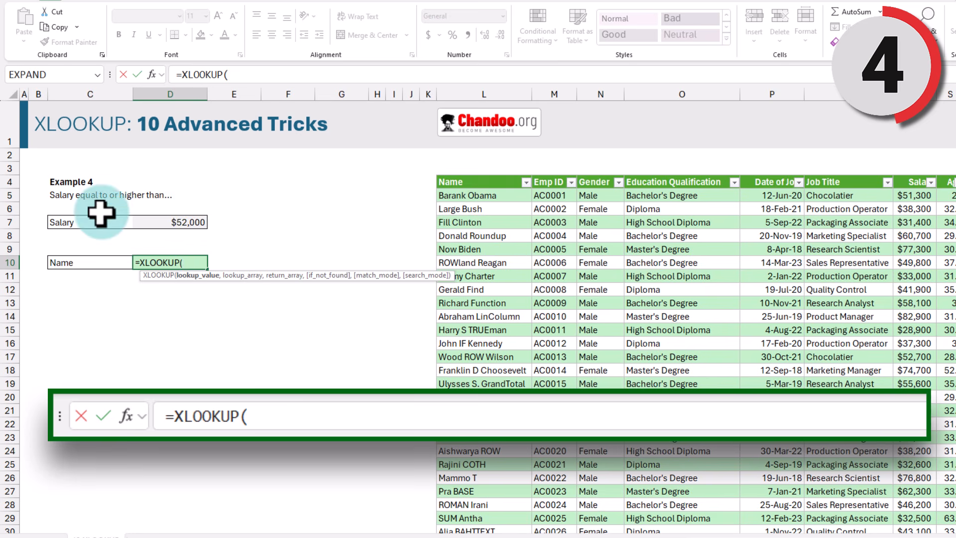
{"action": "left_click", "coordinate": [171, 222]}
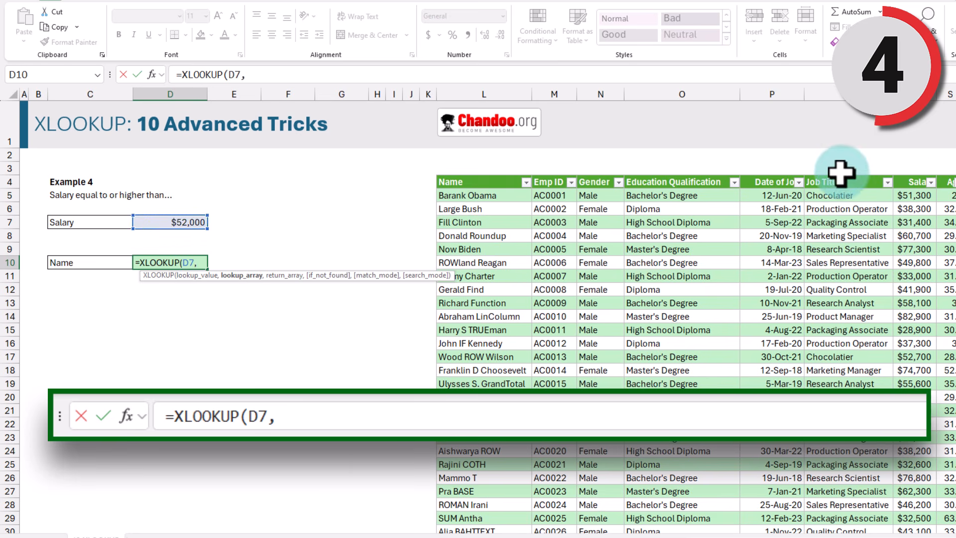
{"action": "left_click", "coordinate": [910, 175]}
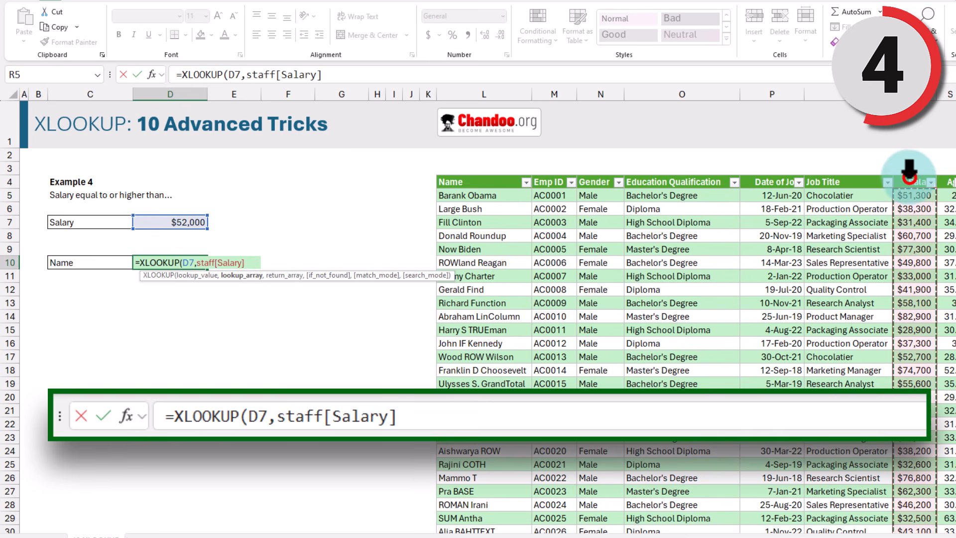
{"action": "type", "text": ","}
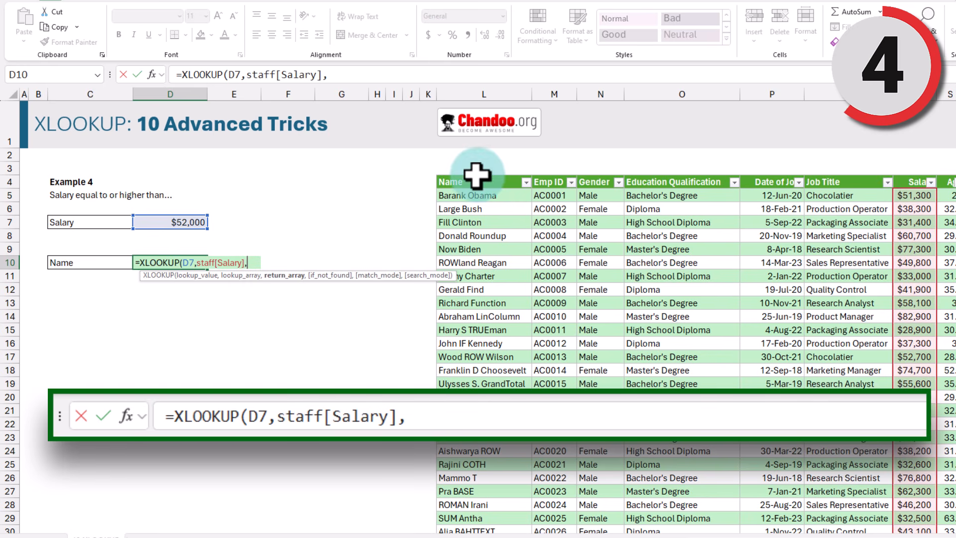
{"action": "left_click", "coordinate": [477, 175]}
{"action": "type", "text": ","}
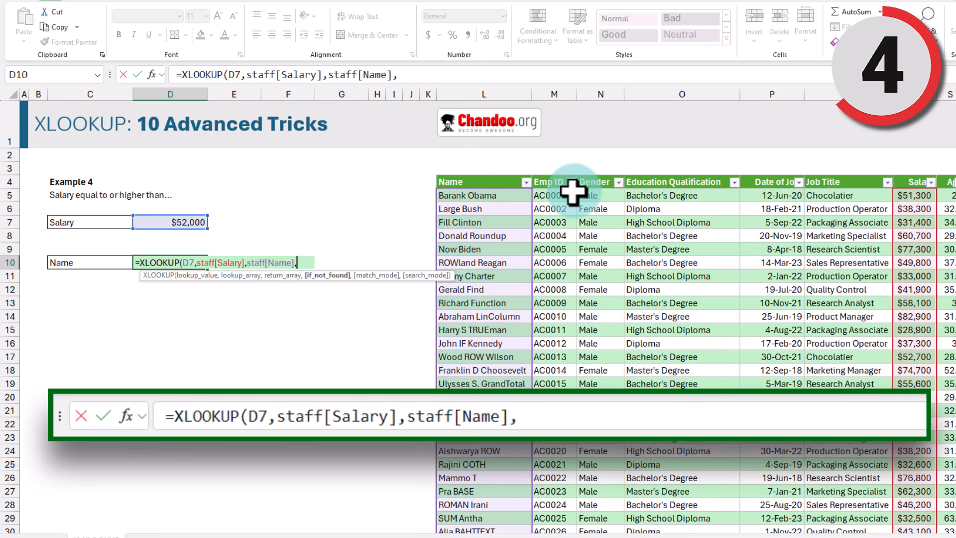
{"action": "type", "text": ","}
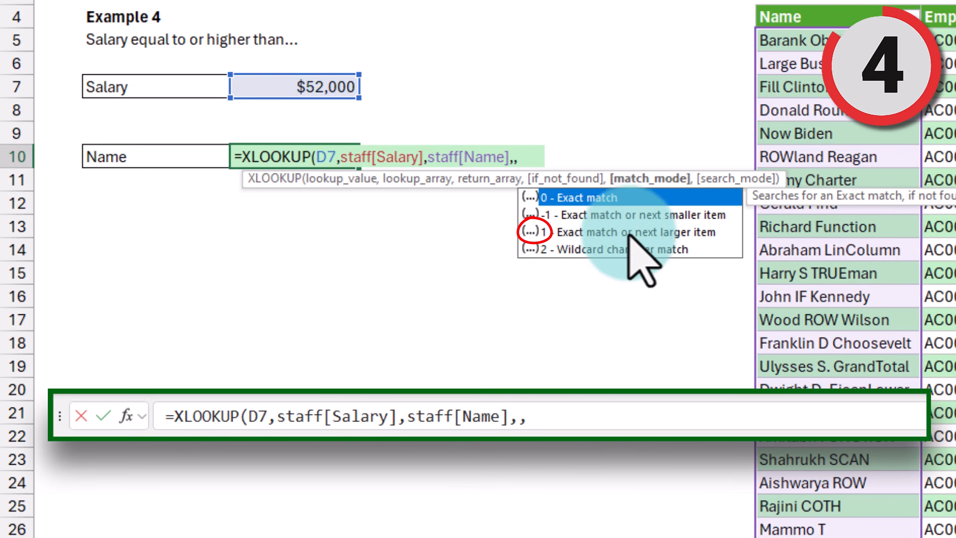
{"action": "type", "text": "1"}
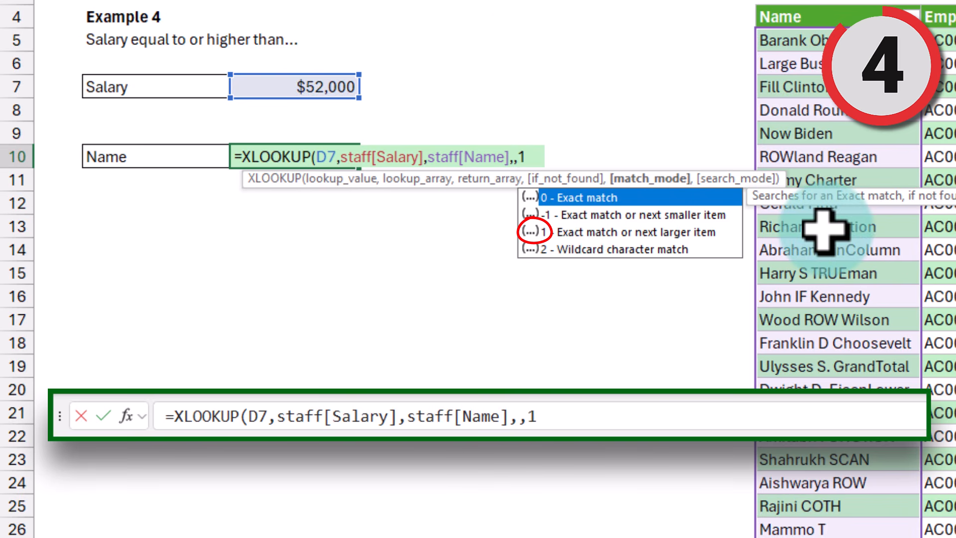
{"action": "type", "text": ")"}
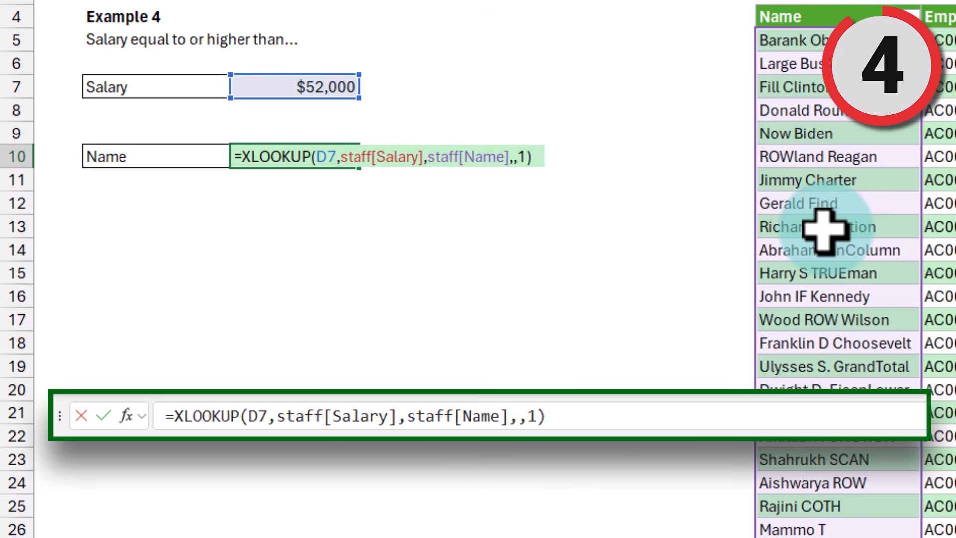
{"action": "key", "text": "ctrl+Return"}
{"action": "left_click", "coordinate": [361, 224]}
{"action": "left_click", "coordinate": [306, 154]}
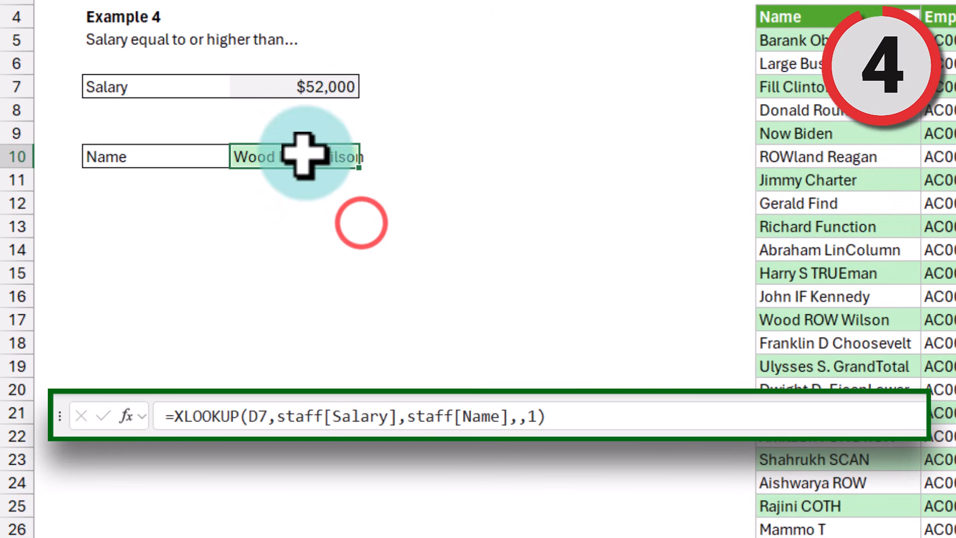
Step: Raise the salary threshold in D7 to 58,000 and confirm D10 now returns Richard Function
{"action": "left_click", "coordinate": [304, 80]}
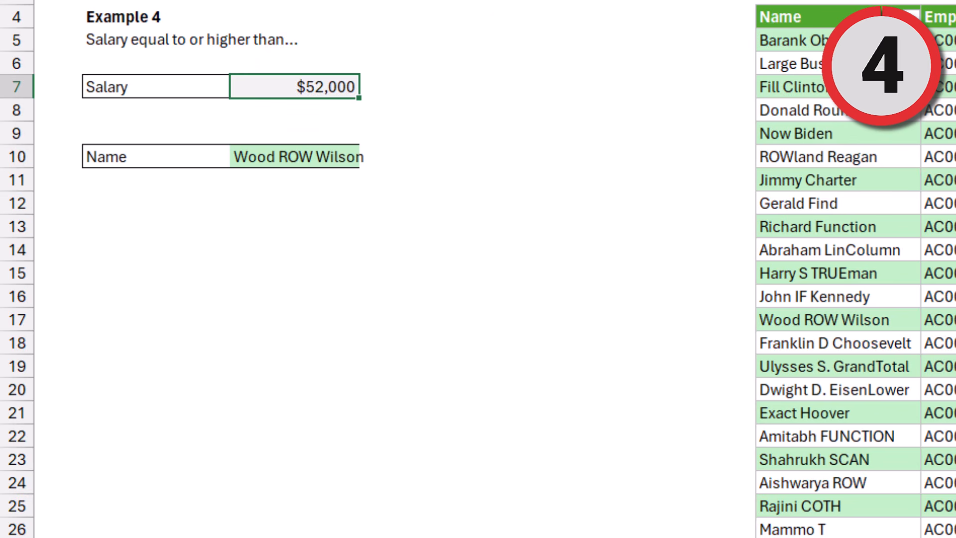
{"action": "type", "text": "58,000"}
{"action": "key", "text": "Return"}
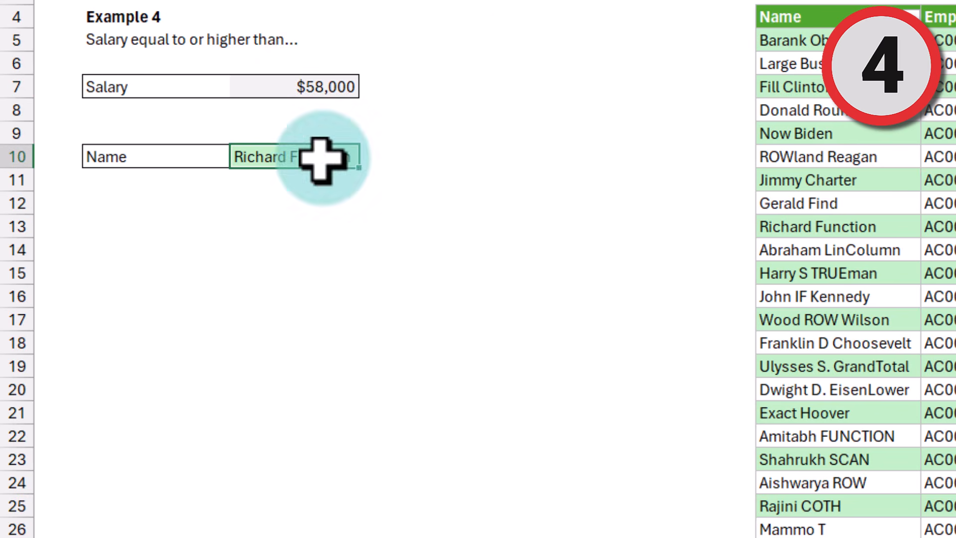
{"action": "left_click", "coordinate": [320, 158]}
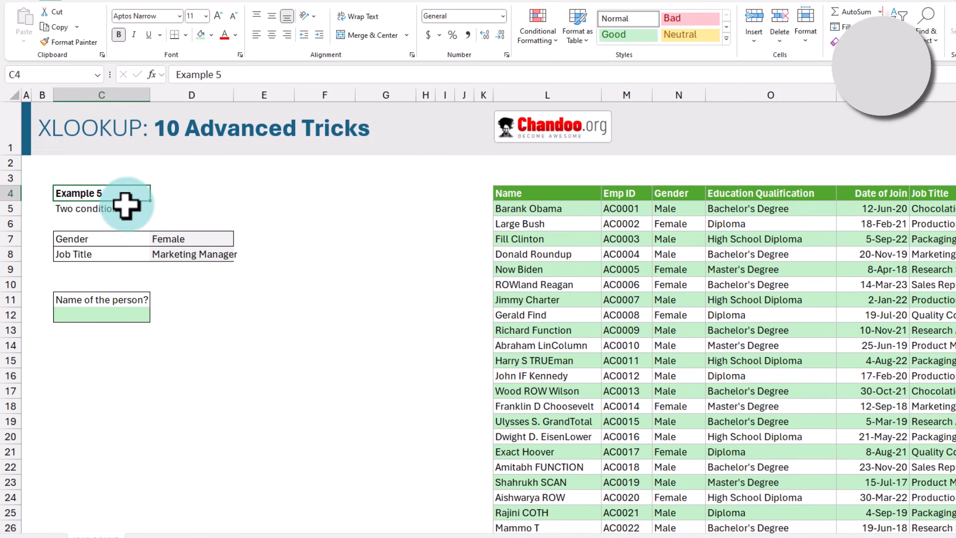
{"action": "left_click", "coordinate": [102, 208]}
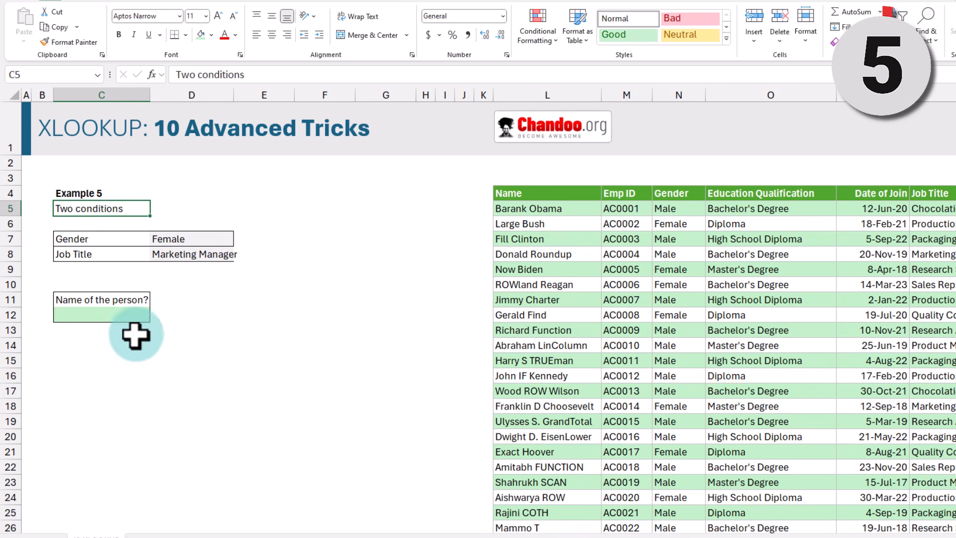
{"action": "left_click_drag", "start_coordinate": [118, 299], "coordinate": [122, 316]}
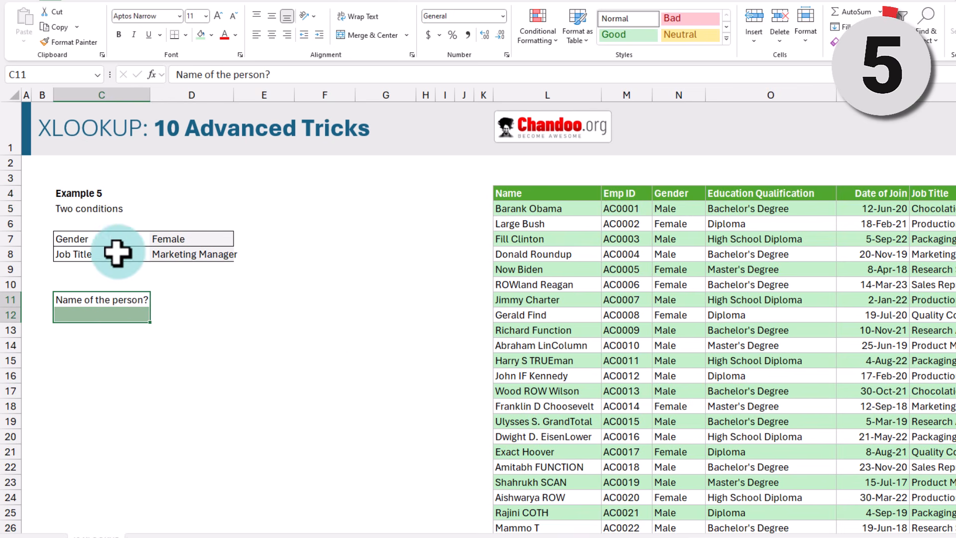
{"action": "left_click_drag", "start_coordinate": [122, 243], "coordinate": [198, 256]}
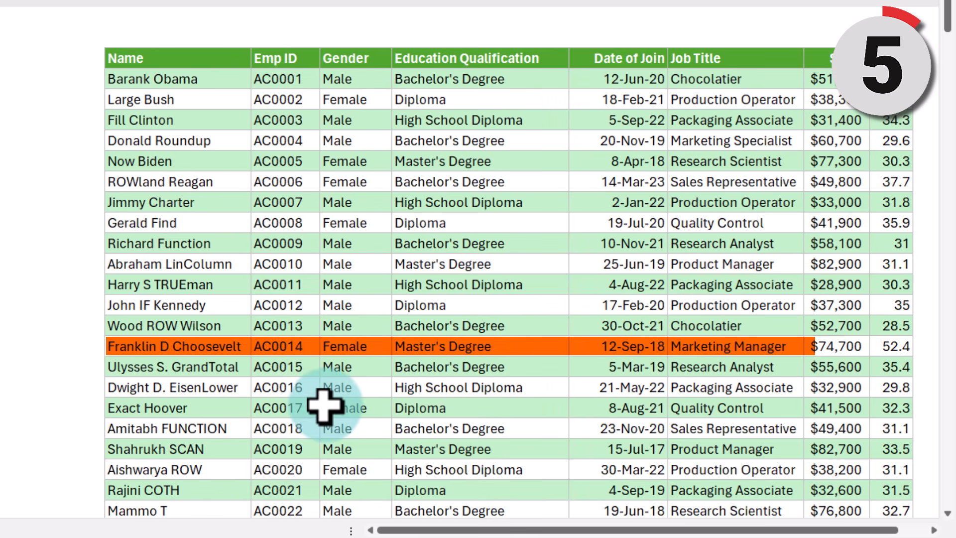
{"action": "left_click_drag", "start_coordinate": [192, 349], "coordinate": [699, 346]}
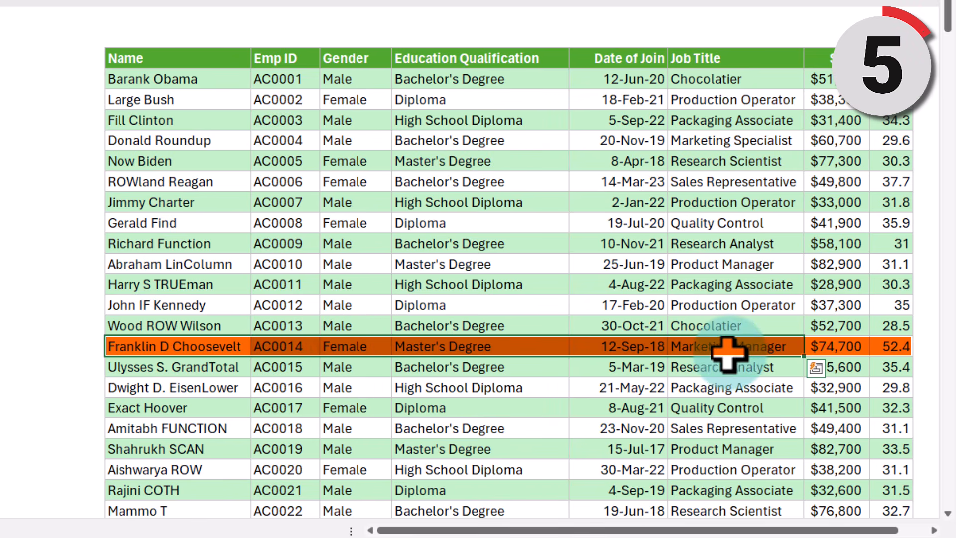
{"action": "left_click", "coordinate": [109, 315]}
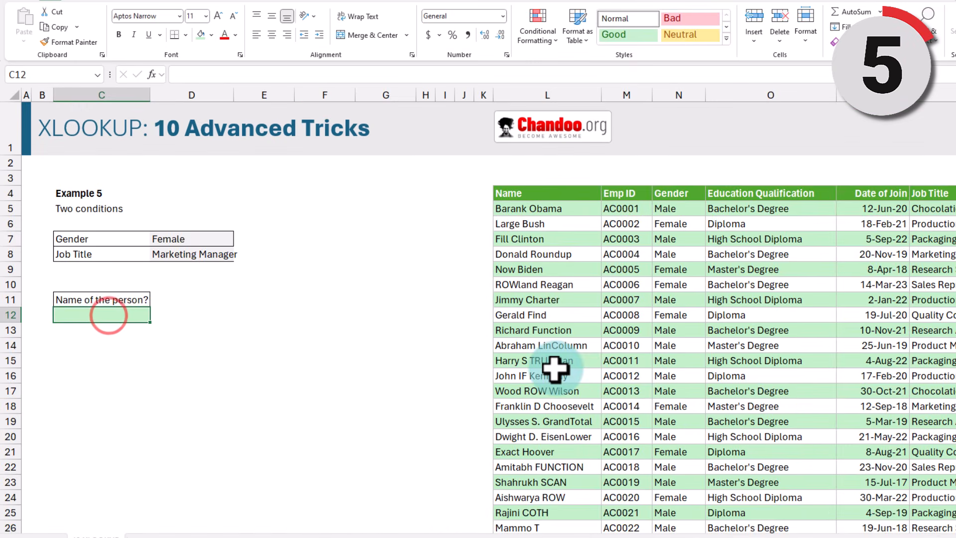
Step: Enter =XLOOKUP(1,(staff[Gender]=D7)*(staff[Job Title]=D8),staff[Name]) in C12 for the Female Marketing Manager
{"action": "type", "text": "=xl"}
{"action": "key", "text": "Tab"}
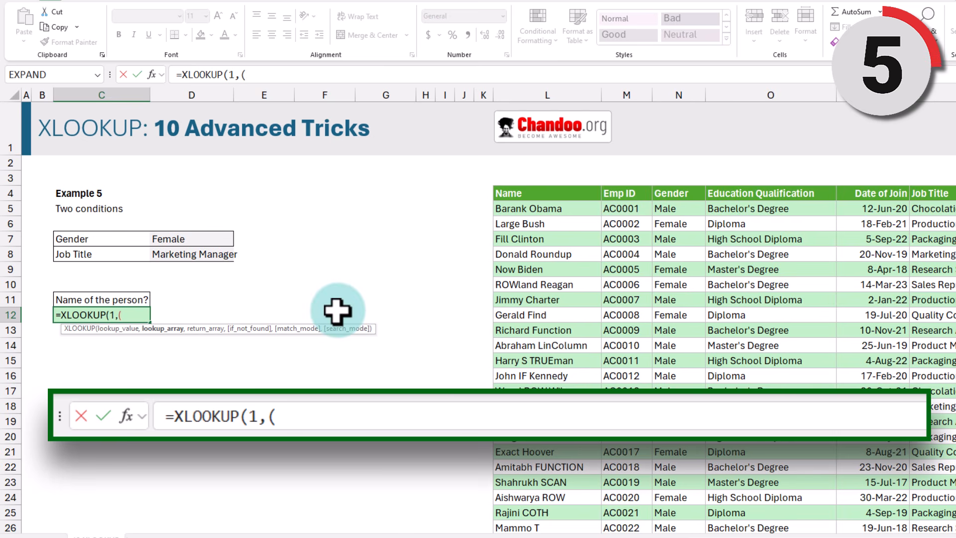
{"action": "type", "text": "aff"}
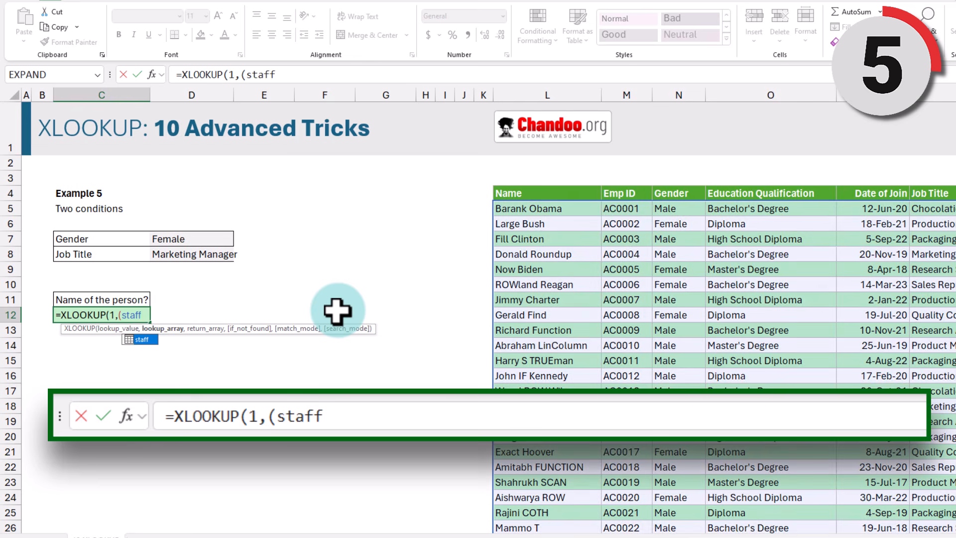
{"action": "type", "text": "[Gender"}
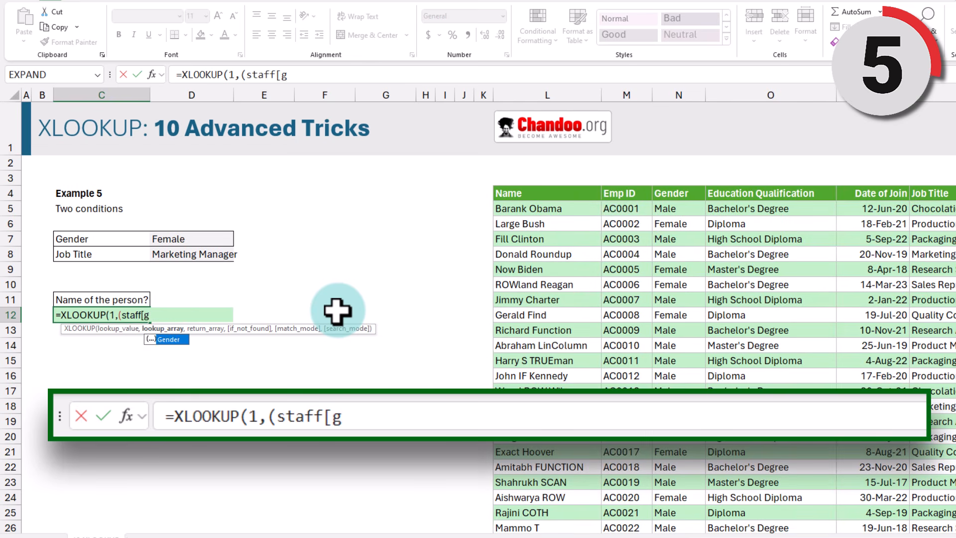
{"action": "type", "text": "]="}
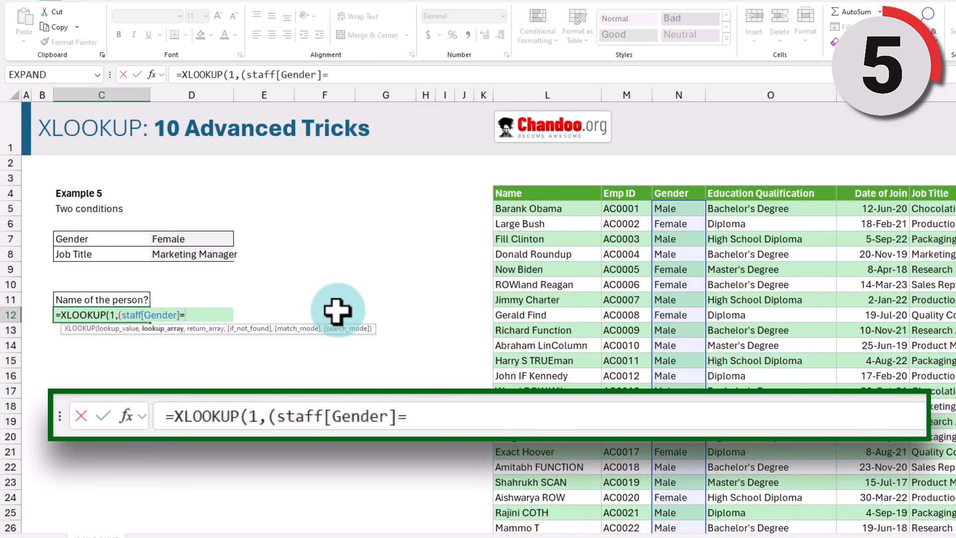
{"action": "left_click", "coordinate": [196, 239]}
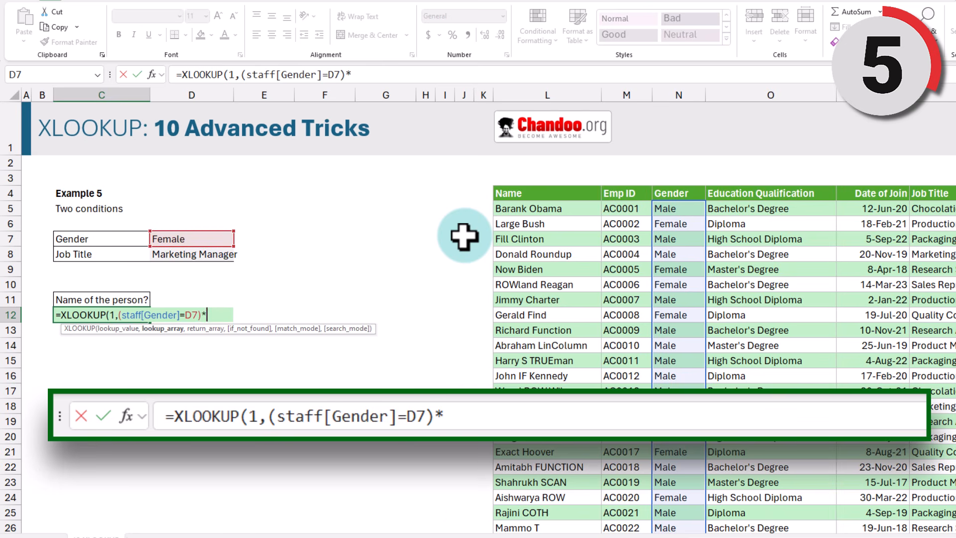
{"action": "type", "text": ")*(s"}
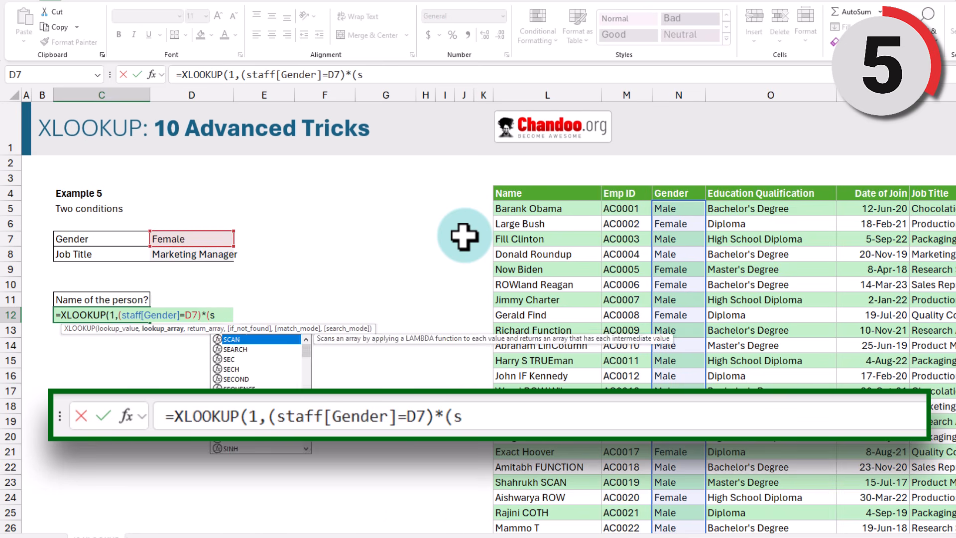
{"action": "type", "text": "taff["}
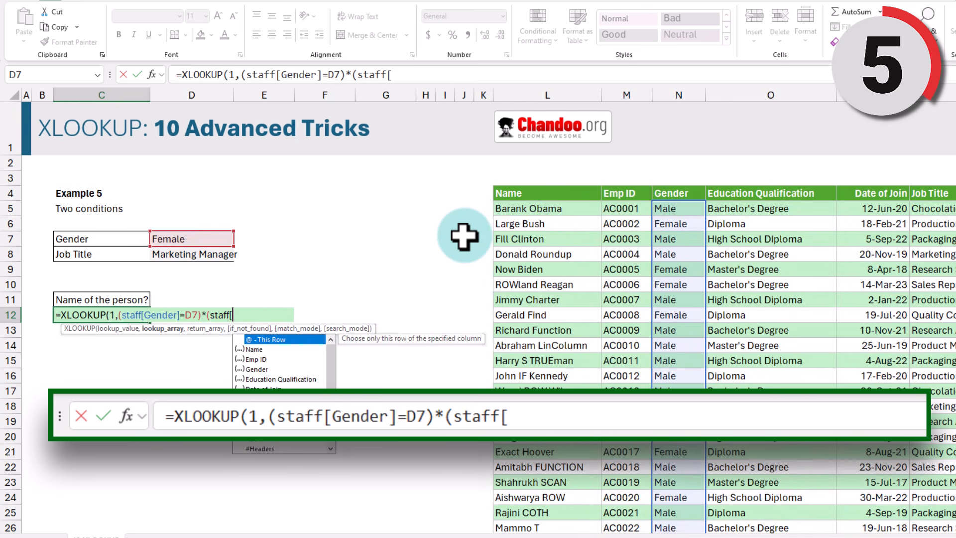
{"action": "type", "text": "j"}
{"action": "key", "text": "Tab"}
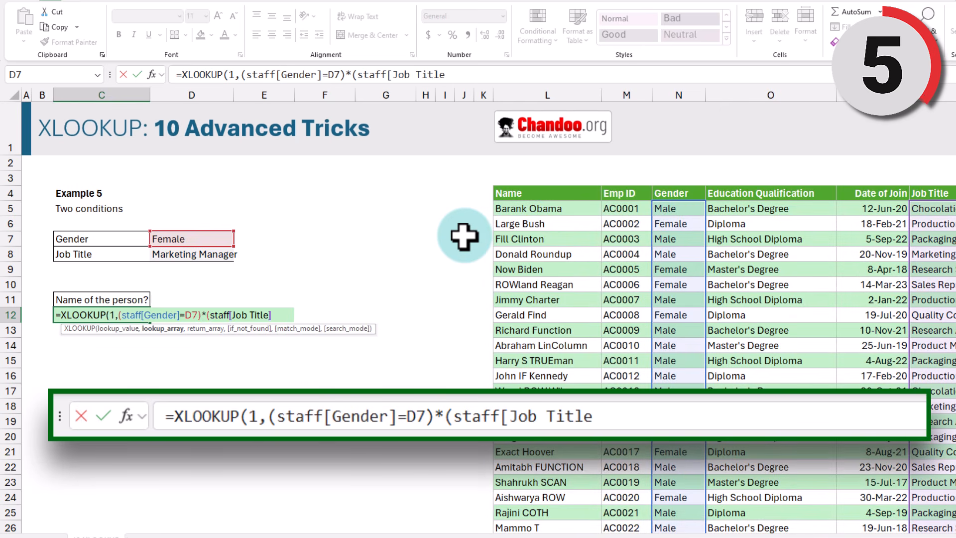
{"action": "type", "text": "]="}
{"action": "left_click", "coordinate": [171, 254]}
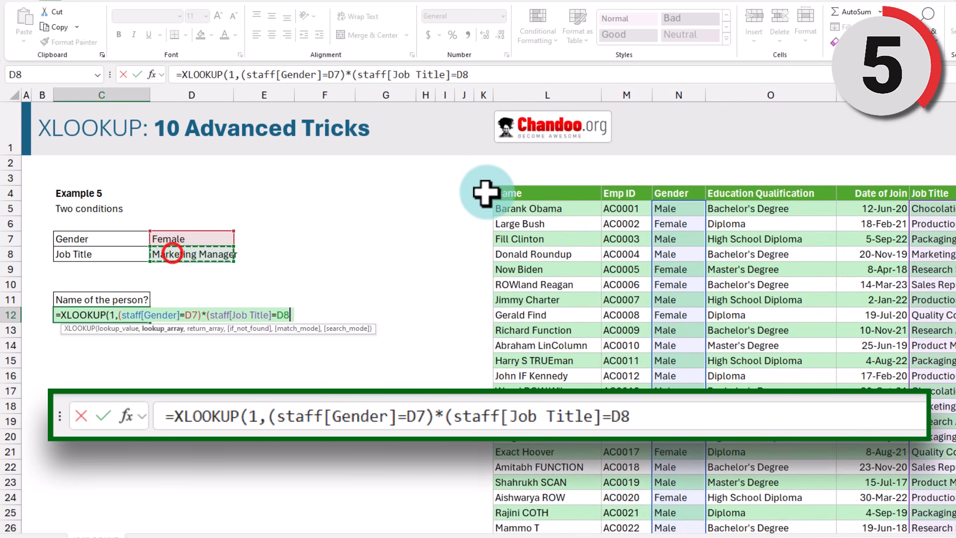
{"action": "type", "text": ")"}
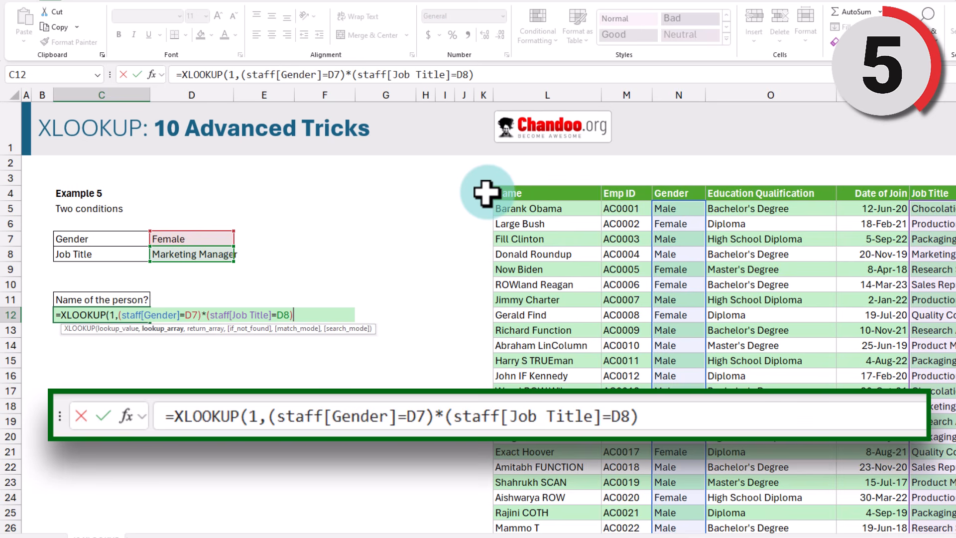
{"action": "type", "text": ",staff"}
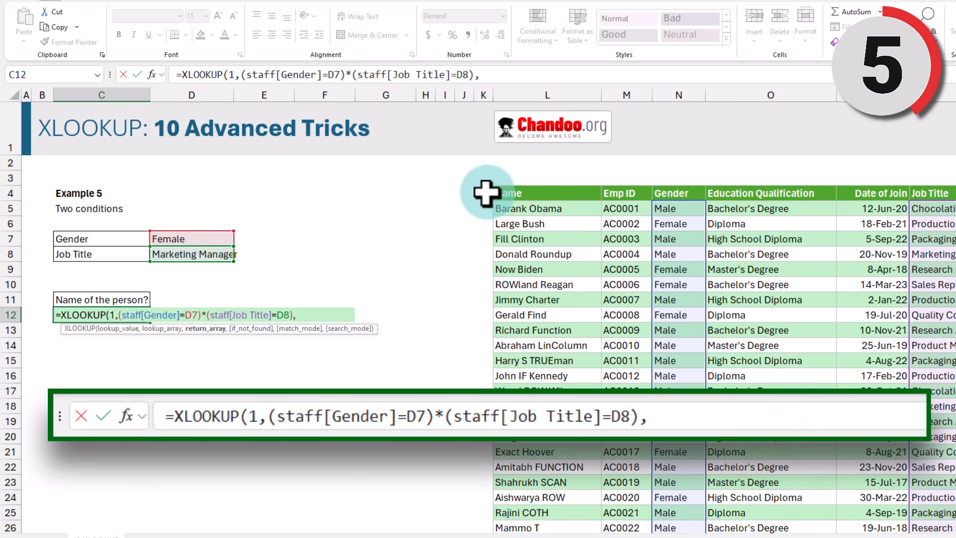
{"action": "type", "text": "[n"}
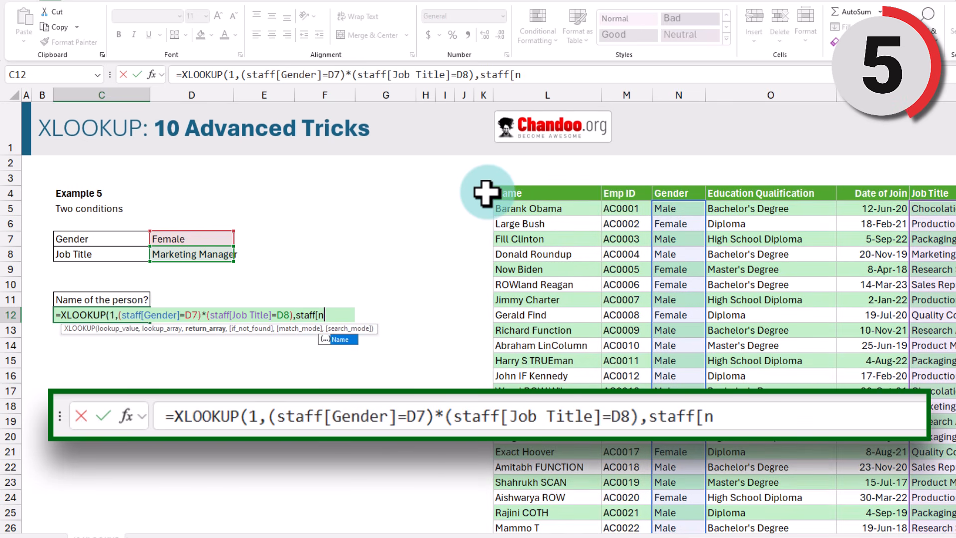
{"action": "key", "text": "Tab"}
{"action": "type", "text": "]"}
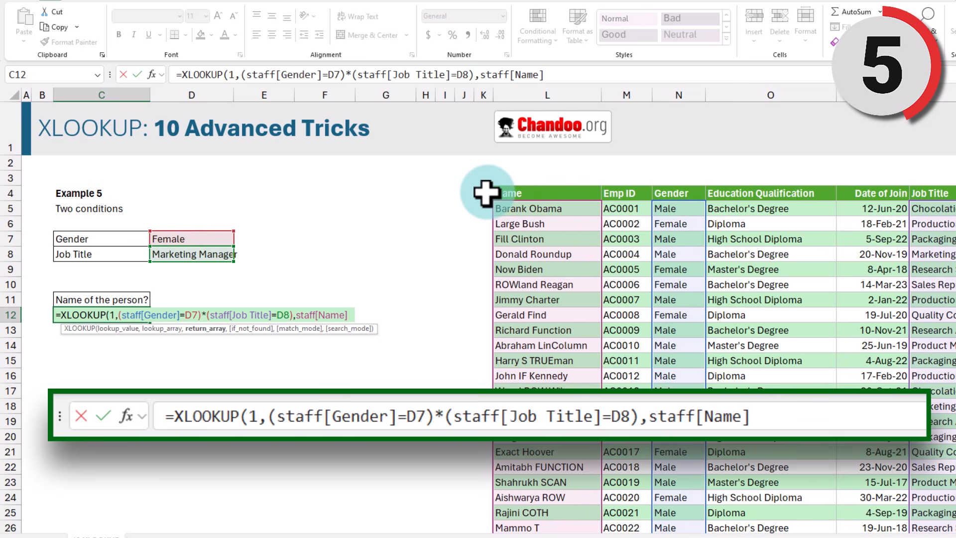
{"action": "type", "text": ")"}
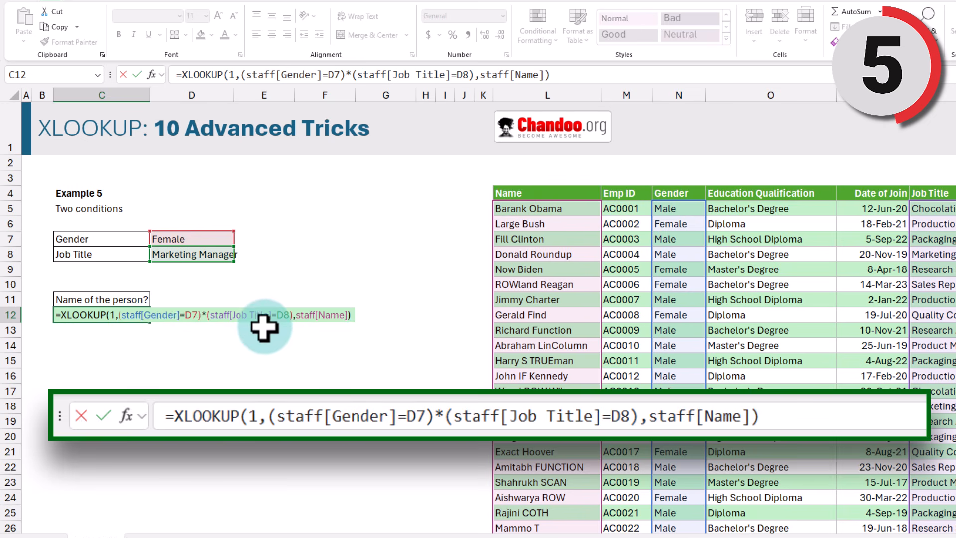
{"action": "key", "text": "ctrl+Return"}
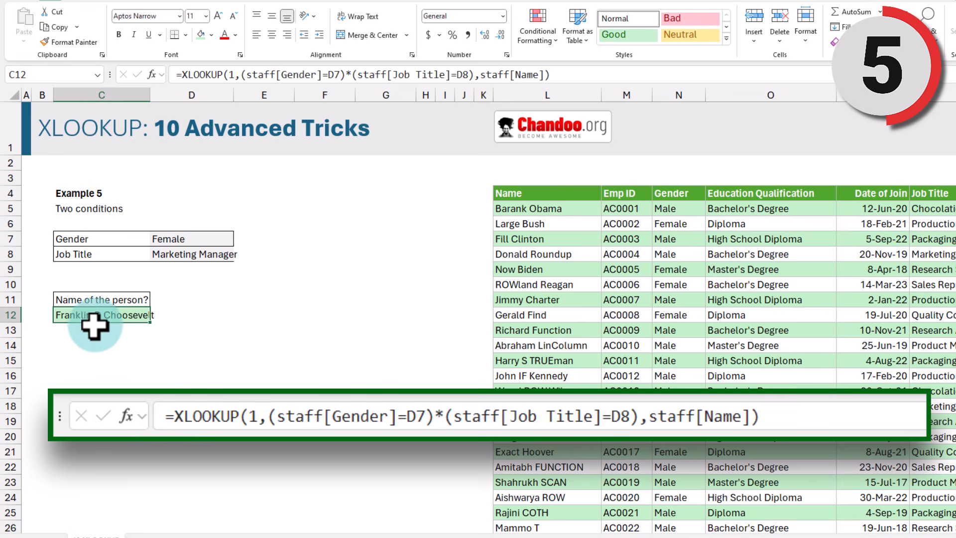
{"action": "key", "text": "F2"}
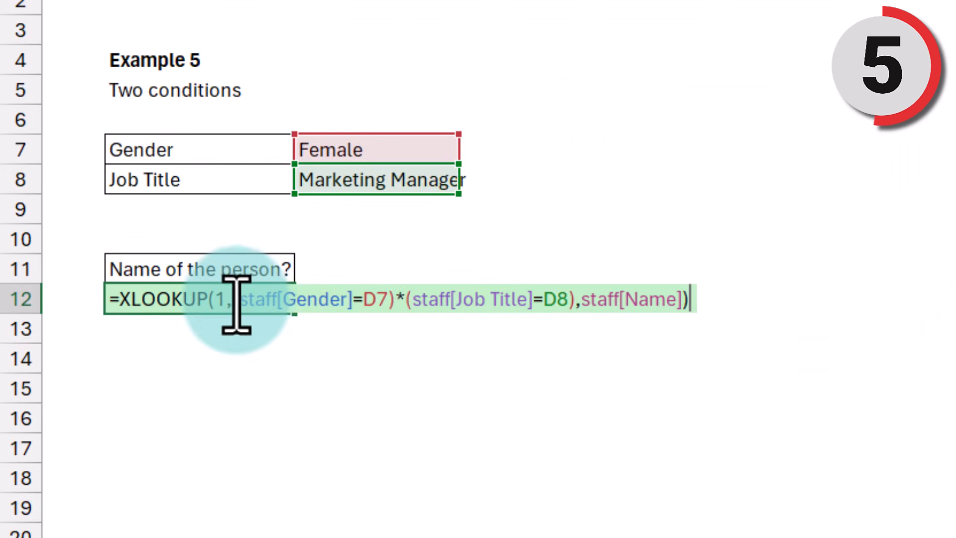
{"action": "left_click_drag", "start_coordinate": [239, 298], "coordinate": [388, 304]}
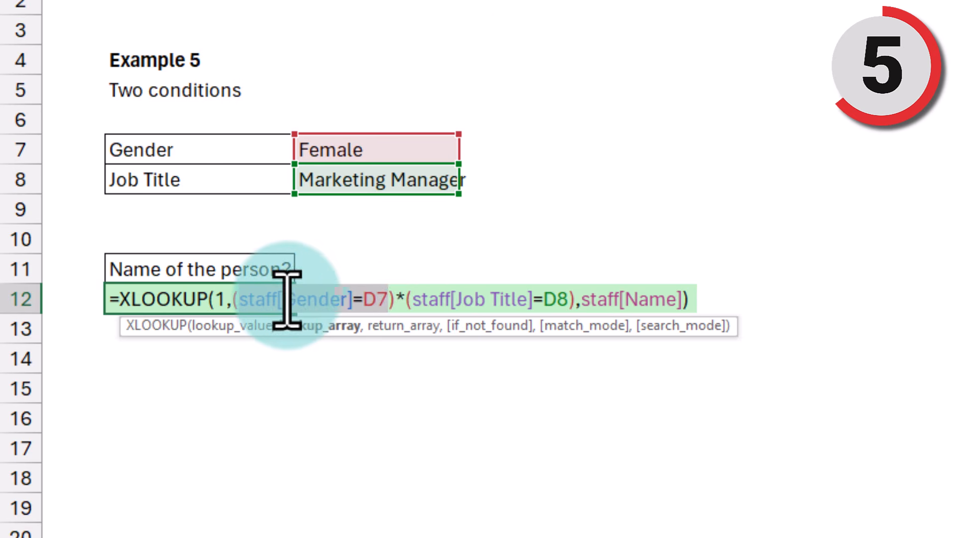
{"action": "left_click_drag", "start_coordinate": [241, 300], "coordinate": [557, 300]}
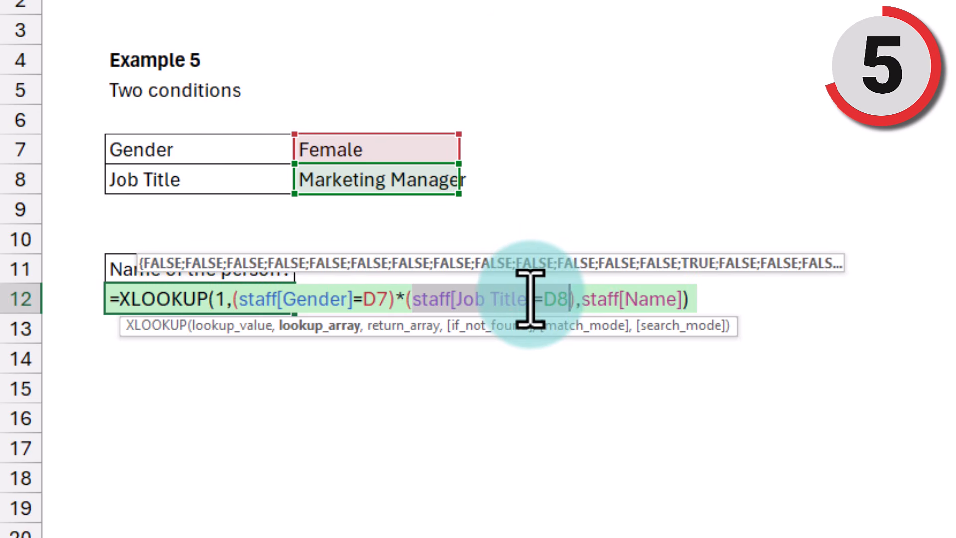
{"action": "left_click_drag", "start_coordinate": [233, 300], "coordinate": [574, 304]}
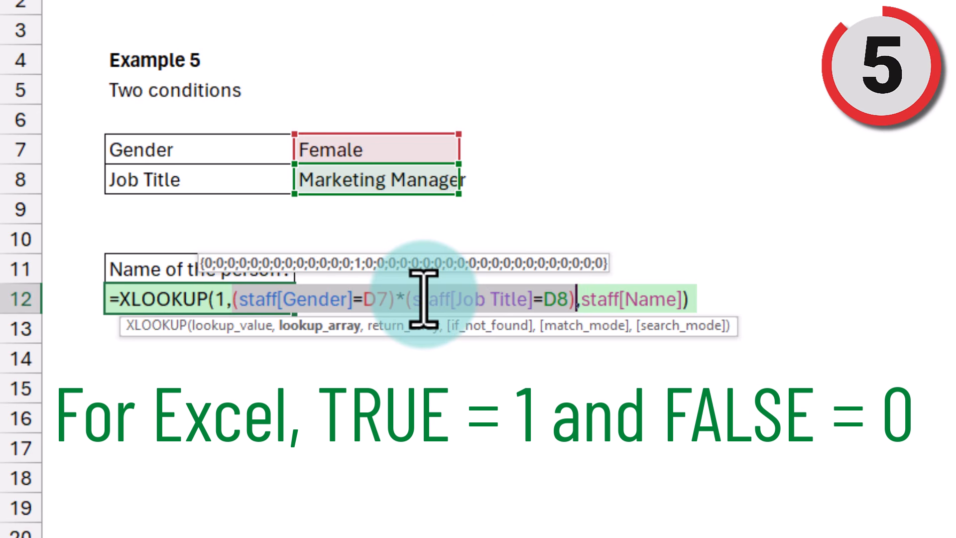
{"action": "left_click", "coordinate": [222, 298]}
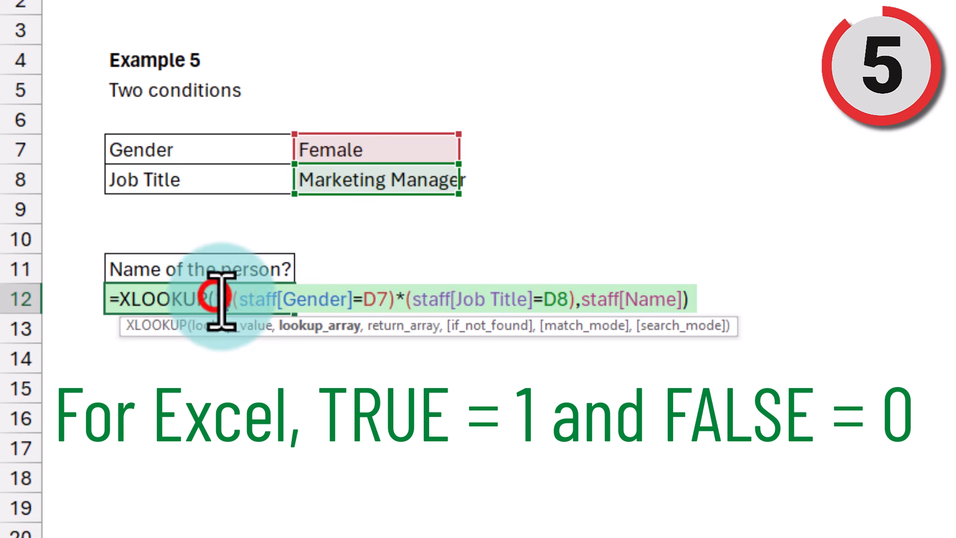
{"action": "left_click_drag", "start_coordinate": [224, 302], "coordinate": [232, 304]}
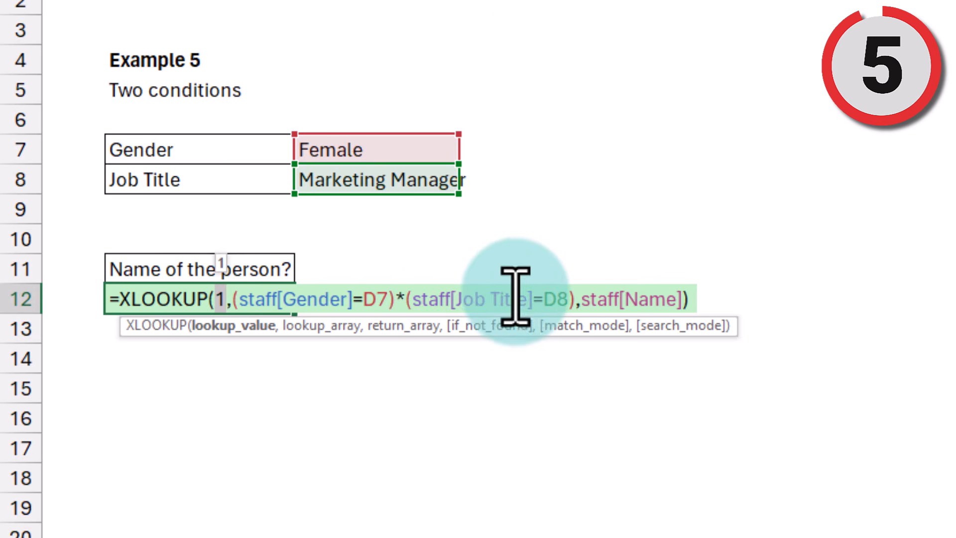
{"action": "left_click_drag", "start_coordinate": [578, 298], "coordinate": [683, 299]}
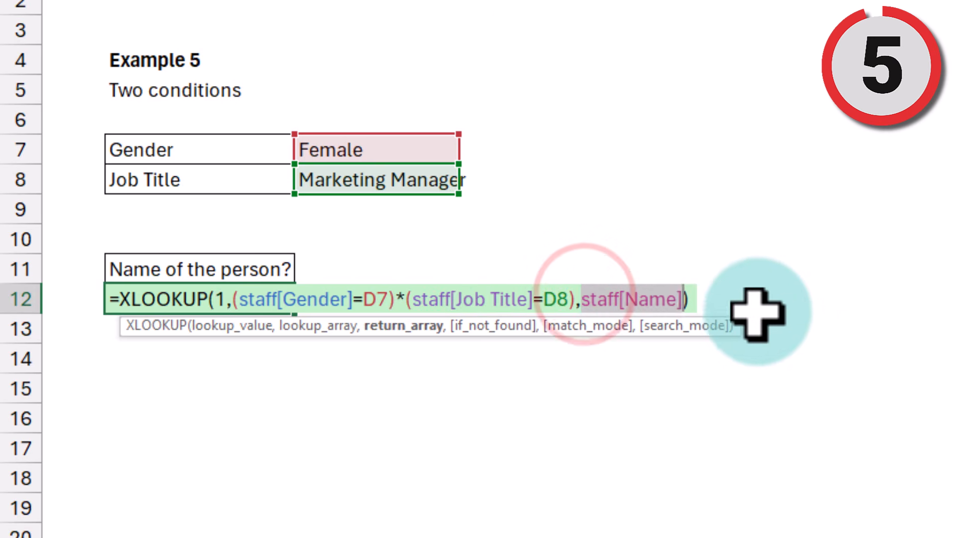
{"action": "key", "text": "Escape"}
{"action": "key", "text": "F2"}
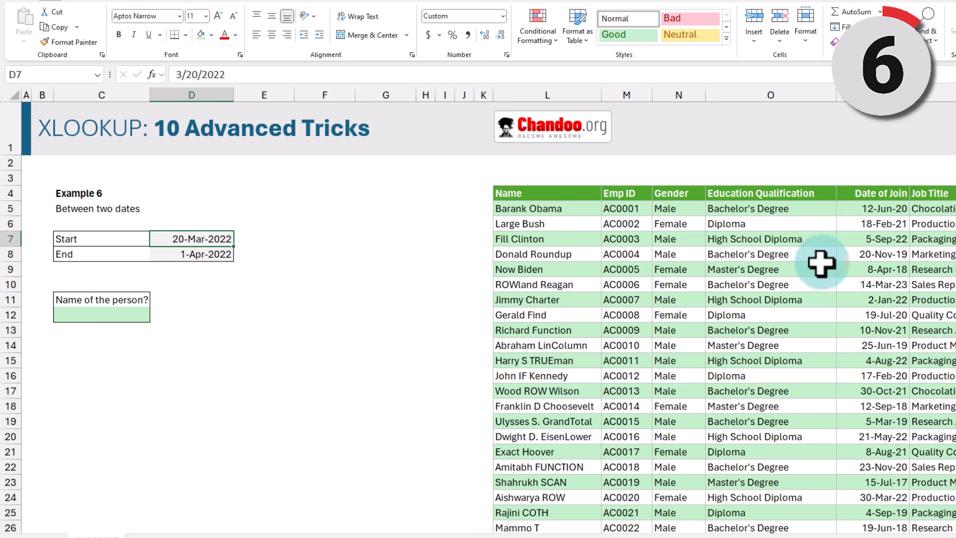
Step: Filter the staff table's Date of Join to between 20-Mar-2022 and 1-Apr-2022
{"action": "left_click", "coordinate": [870, 193]}
{"action": "key", "text": "ctrl+shift+l"}
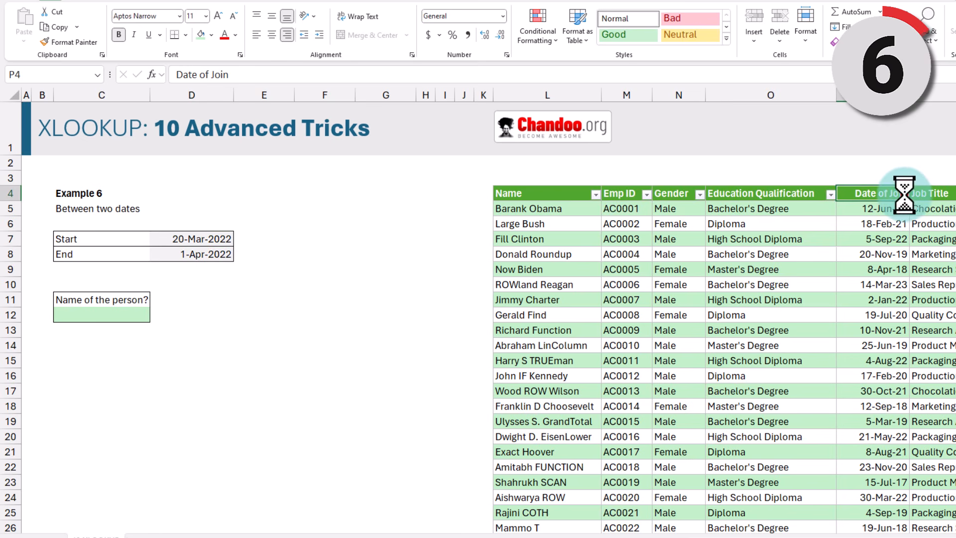
{"action": "left_click", "coordinate": [903, 194]}
{"action": "left_click", "coordinate": [863, 314]}
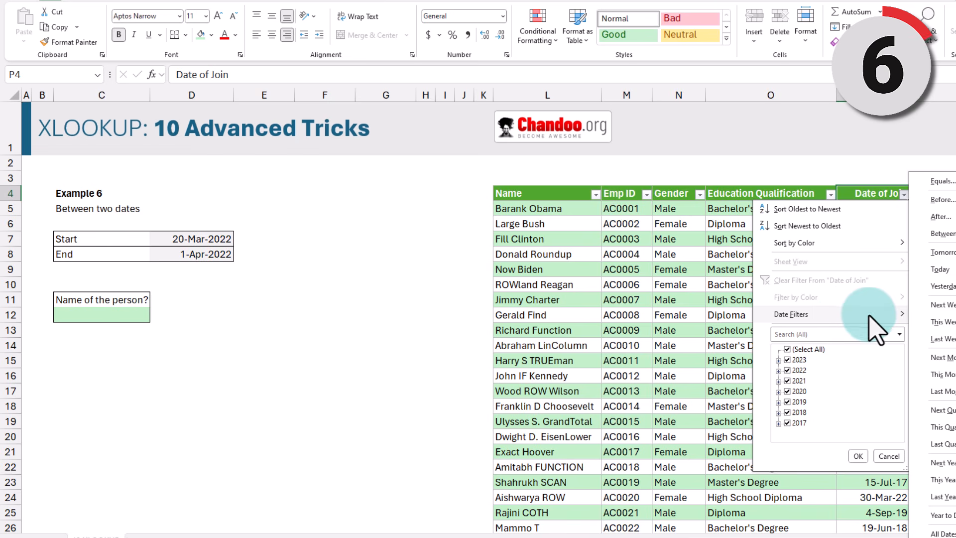
{"action": "left_click", "coordinate": [938, 234]}
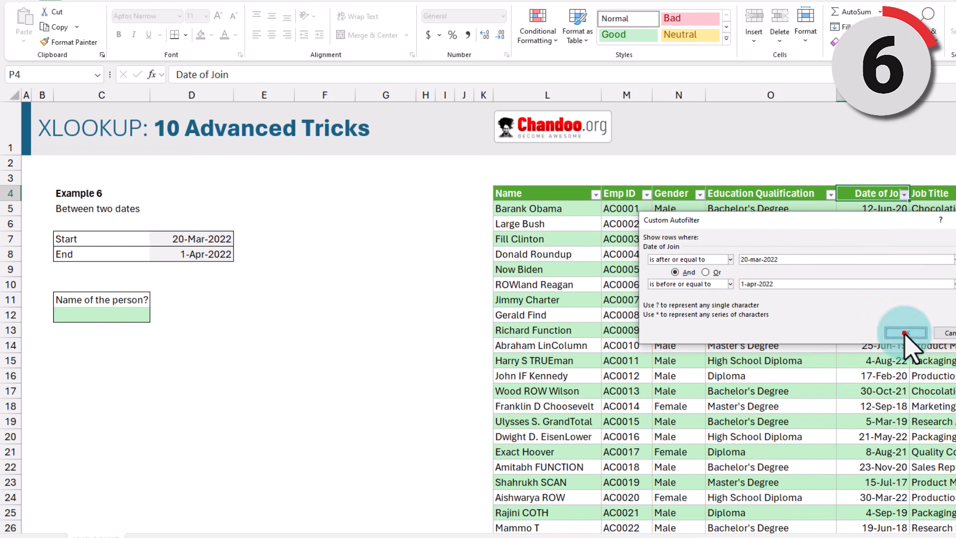
{"action": "left_click", "coordinate": [904, 332]}
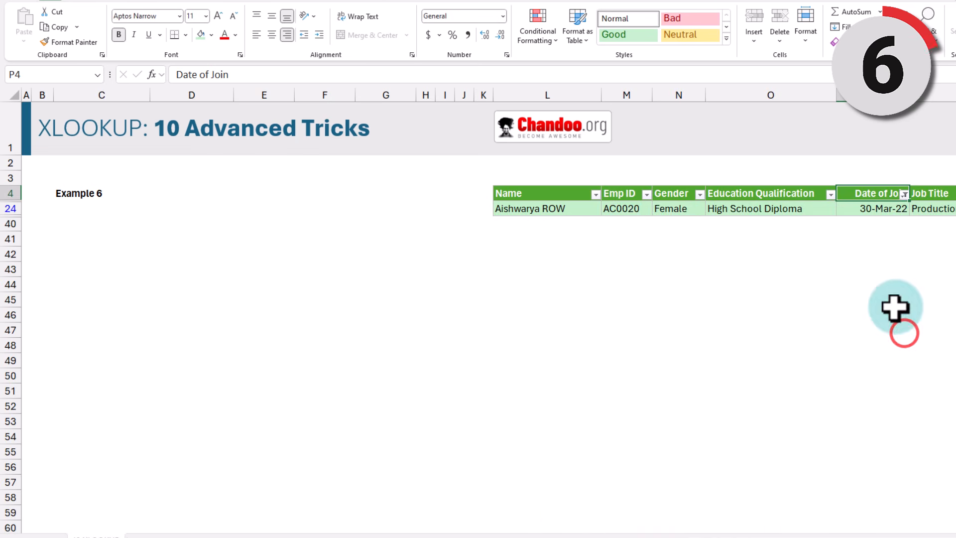
Step: Select the single remaining employee row, then its name cell L24
{"action": "left_click", "coordinate": [552, 208]}
{"action": "key", "text": "ctrl+shift+Right"}
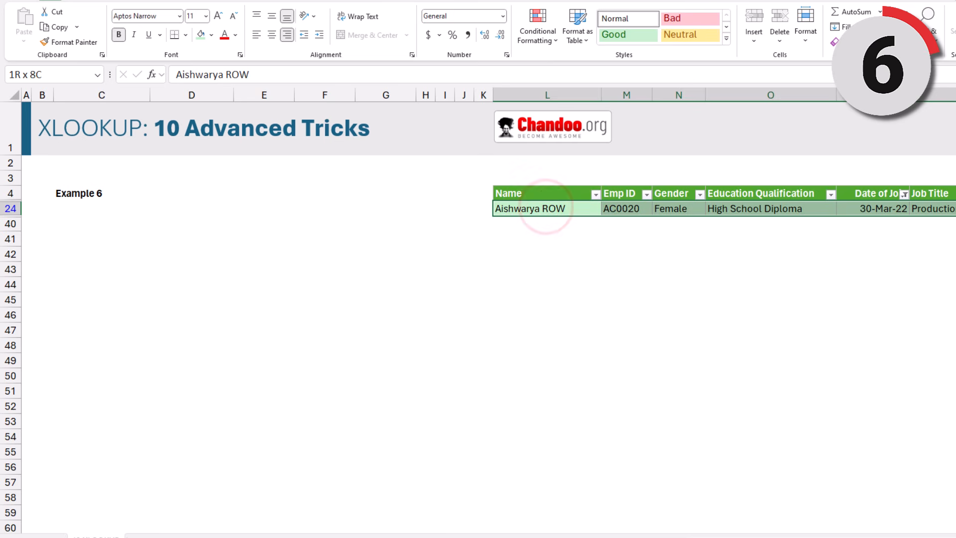
{"action": "left_click", "coordinate": [541, 209]}
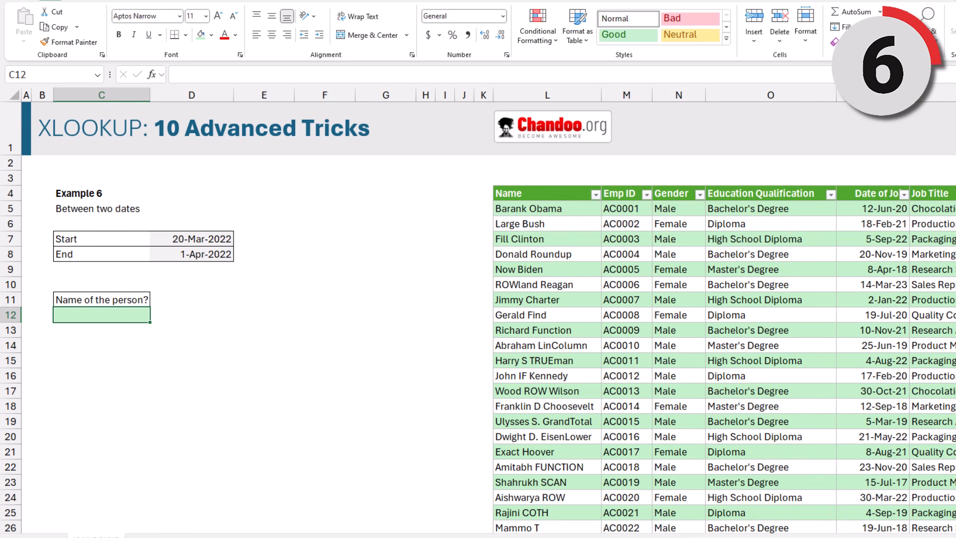
Step: Type =XLOOKUP(1,(staff[Date of Join]>=D7)*(staff[Date of Join]<=D8),staff[Name]) into C12
{"action": "type", "text": "="}
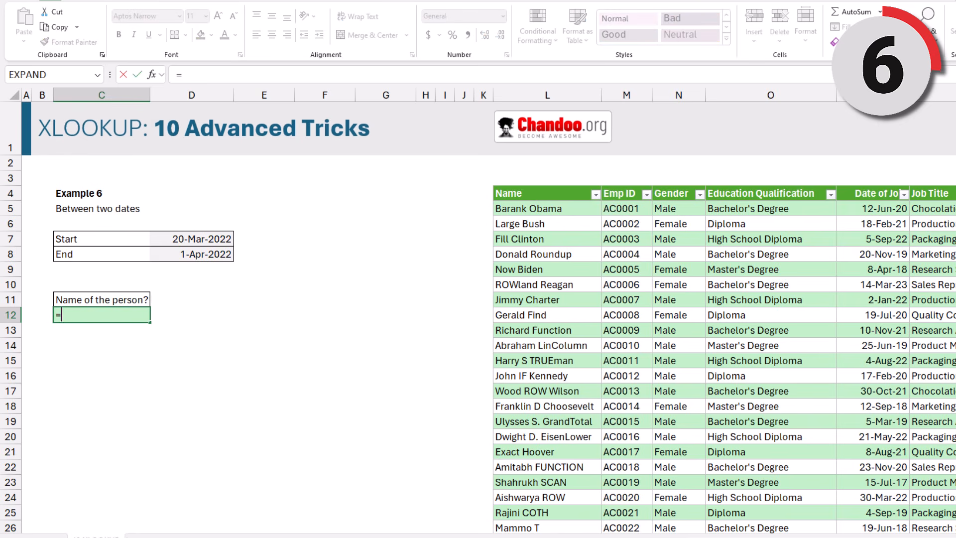
{"action": "type", "text": "xl"}
{"action": "key", "text": "Tab"}
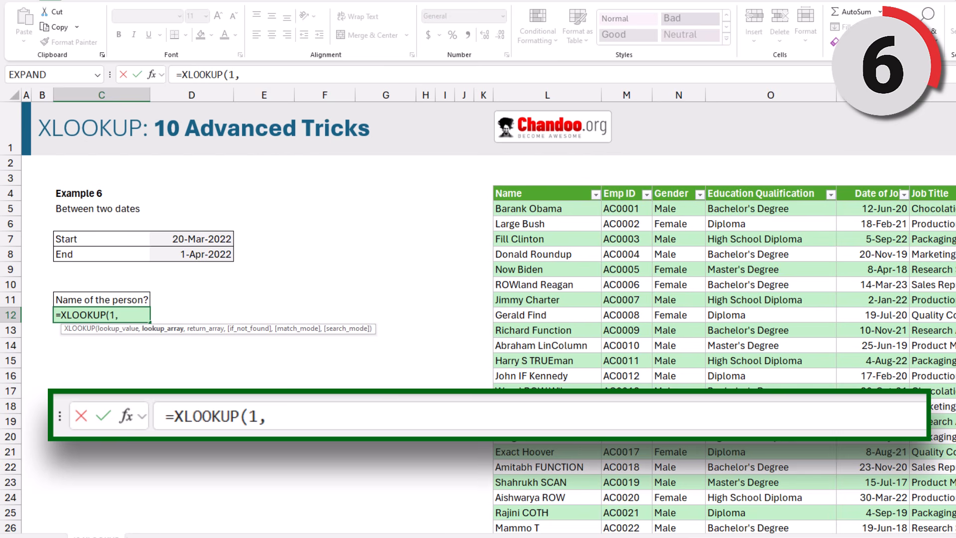
{"action": "type", "text": "1,(staff[d"}
{"action": "key", "text": "Tab"}
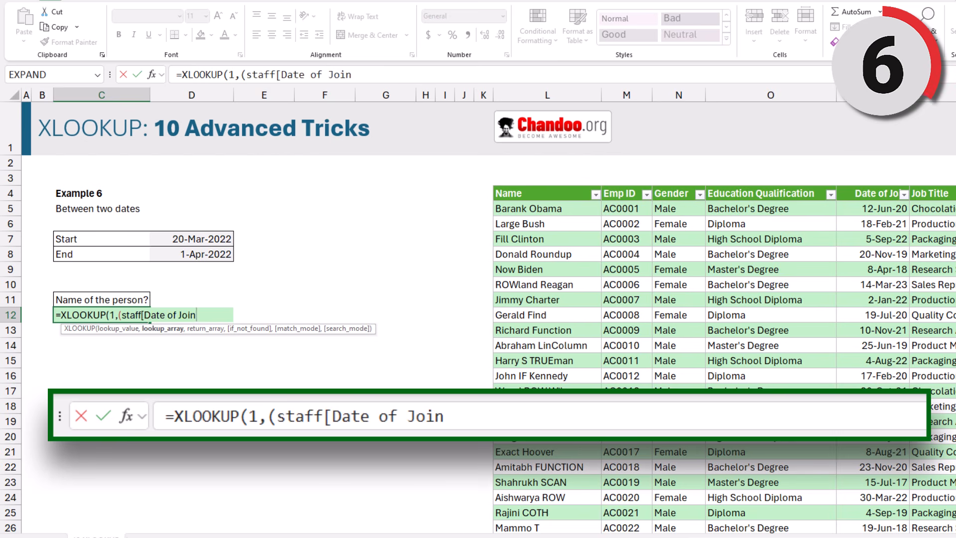
{"action": "type", "text": "]>="}
{"action": "left_click", "coordinate": [212, 233]}
{"action": "type", "text": ")*(sta"}
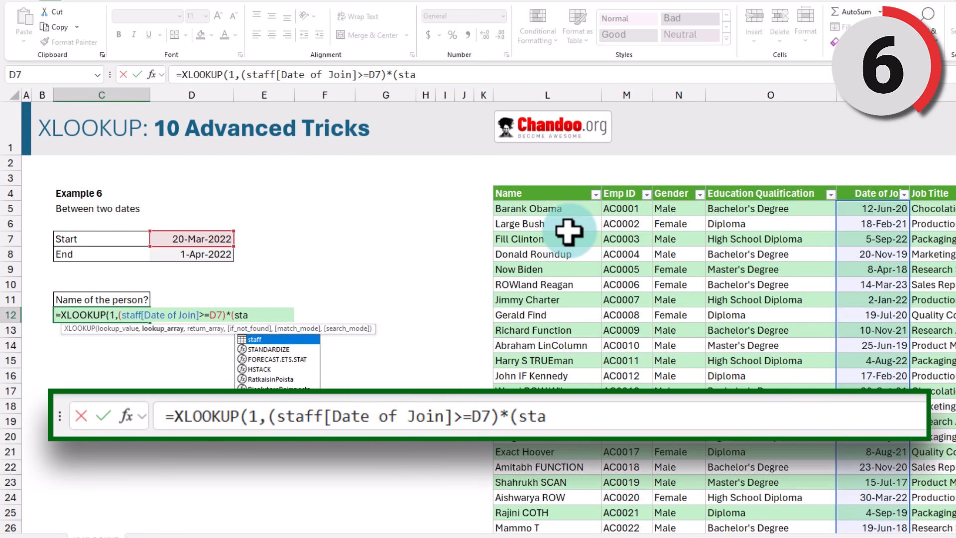
{"action": "type", "text": "ff[d"}
{"action": "key", "text": "Tab"}
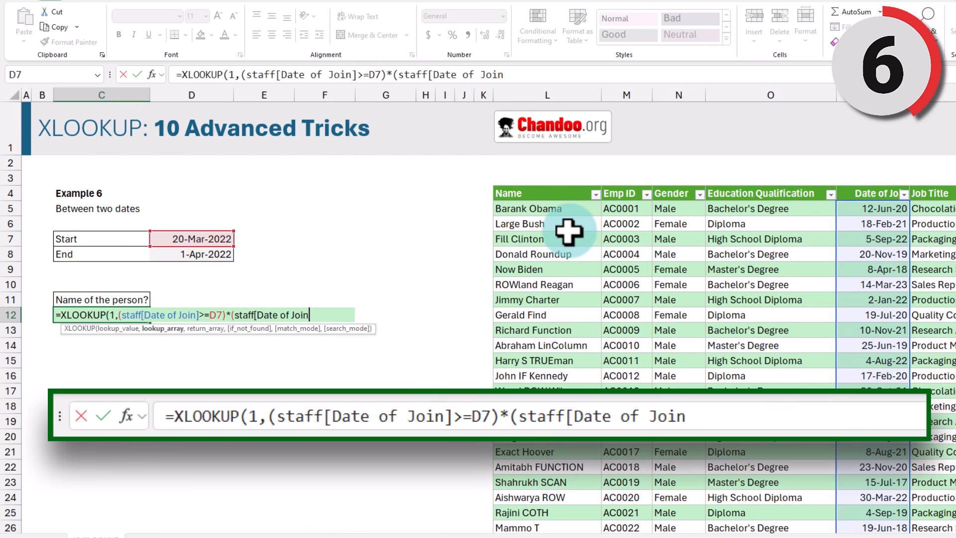
{"action": "type", "text": "]<="}
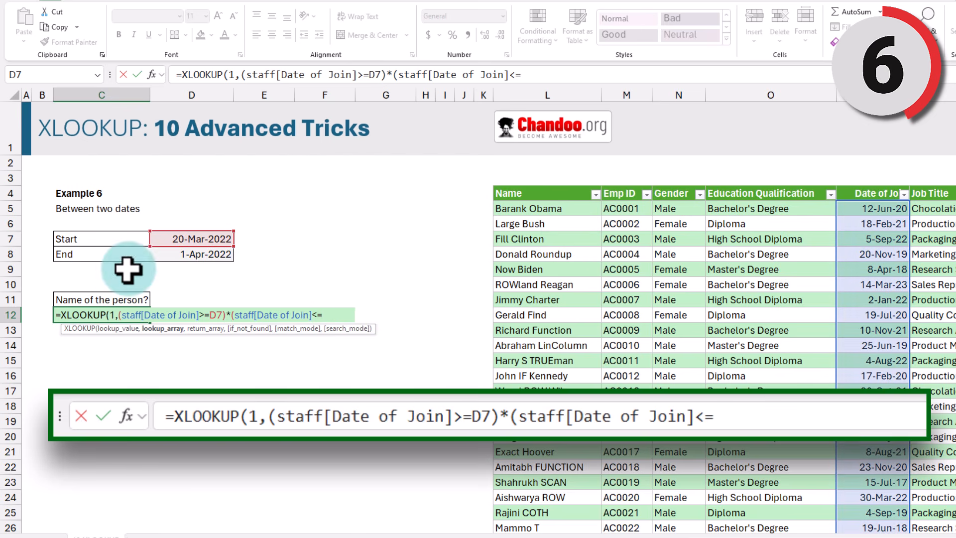
{"action": "left_click", "coordinate": [175, 253]}
{"action": "type", "text": "),staff[Name]"}
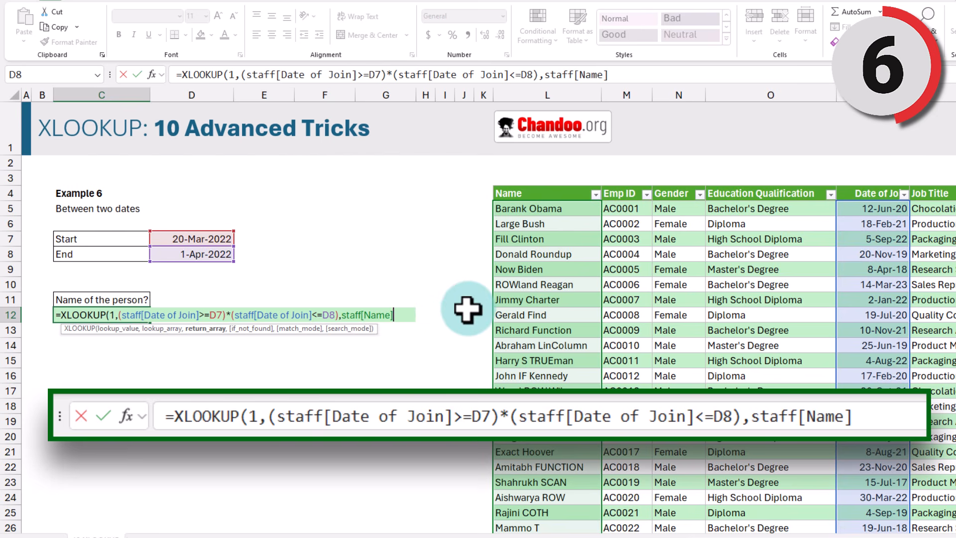
{"action": "type", "text": ")"}
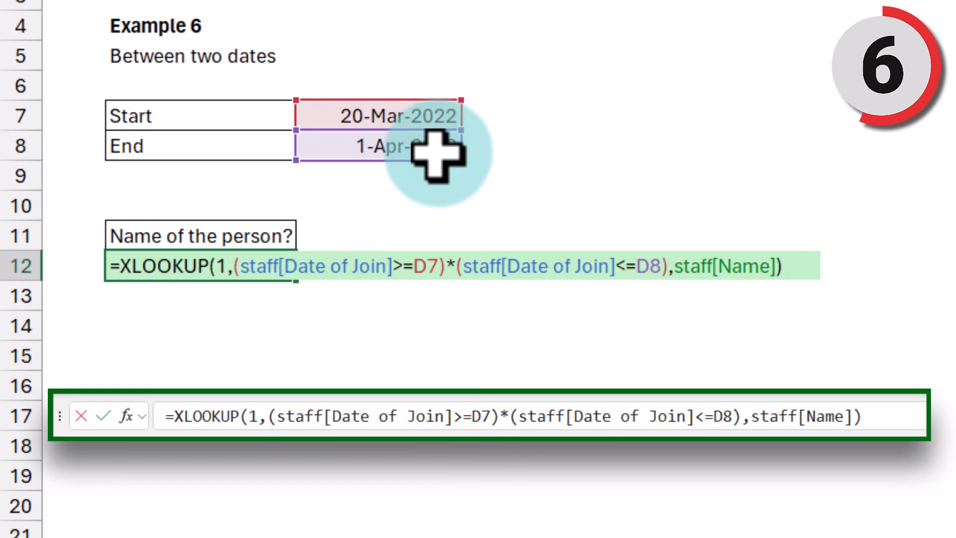
Step: Preview both date conditions inside the formula, then commit the between-dates lookup in C12
{"action": "left_click", "coordinate": [234, 266]}
{"action": "left_click_drag", "start_coordinate": [234, 266], "coordinate": [668, 269]}
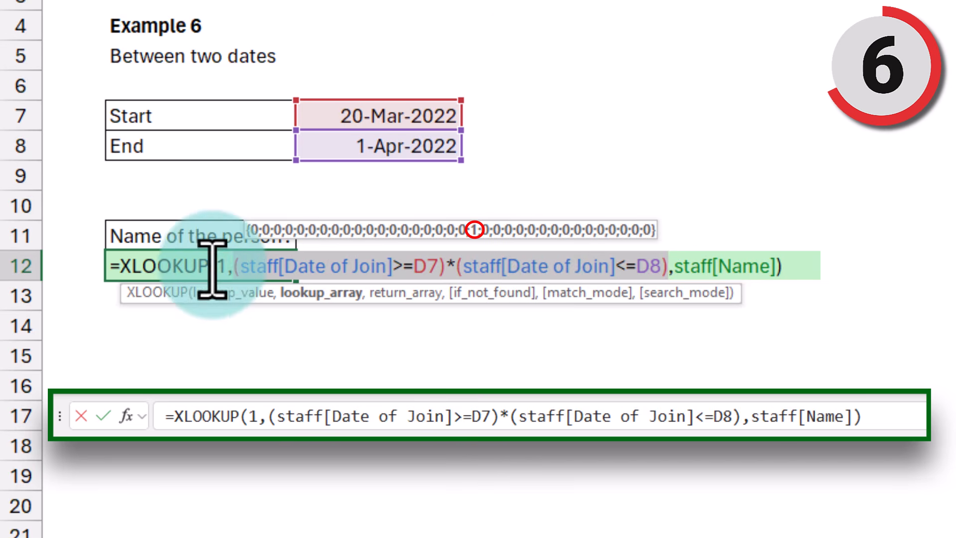
{"action": "left_click", "coordinate": [786, 264]}
{"action": "key", "text": "ctrl+Return"}
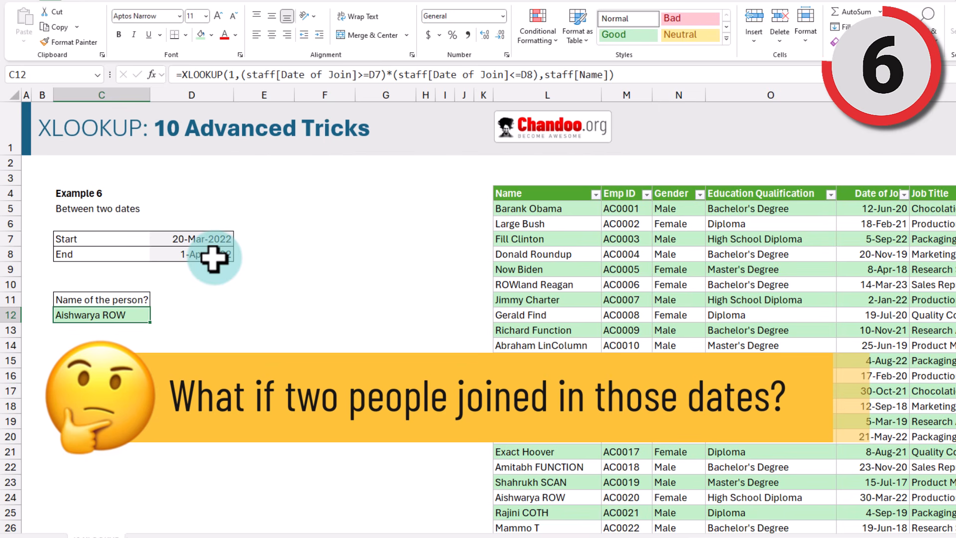
Step: Change the End date in D8 to 31-Dec-2022 and compare C12's new name with its table row
{"action": "left_click", "coordinate": [209, 254]}
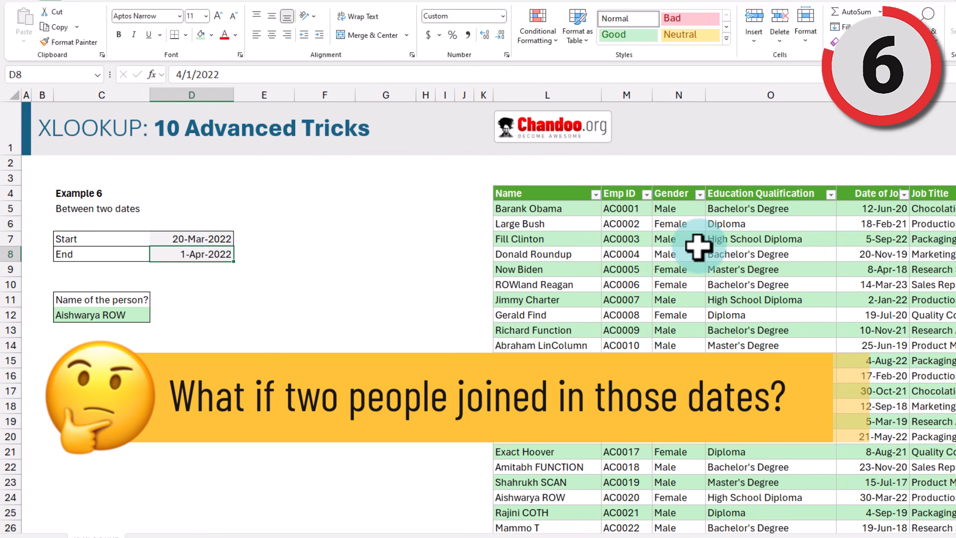
{"action": "type", "text": "31-dec-2022"}
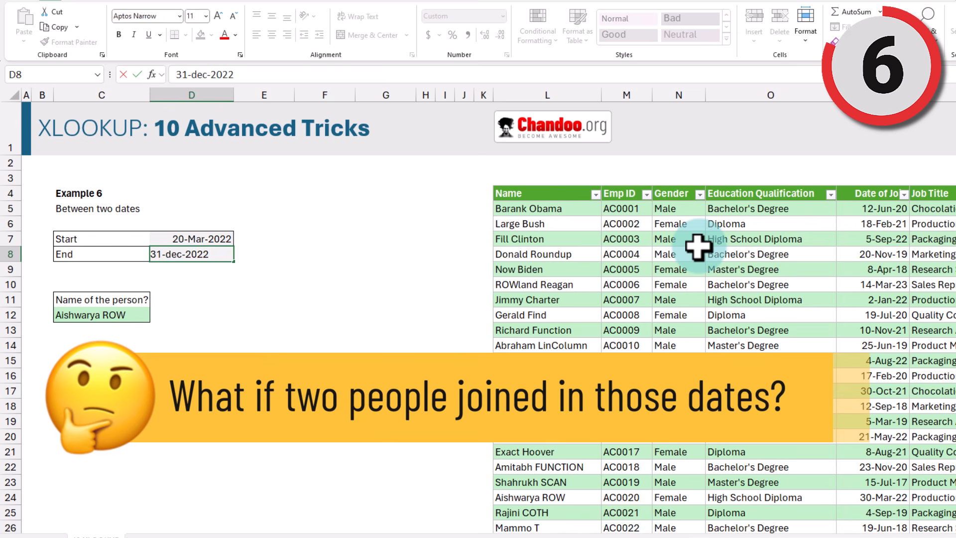
{"action": "key", "text": "ctrl+Return"}
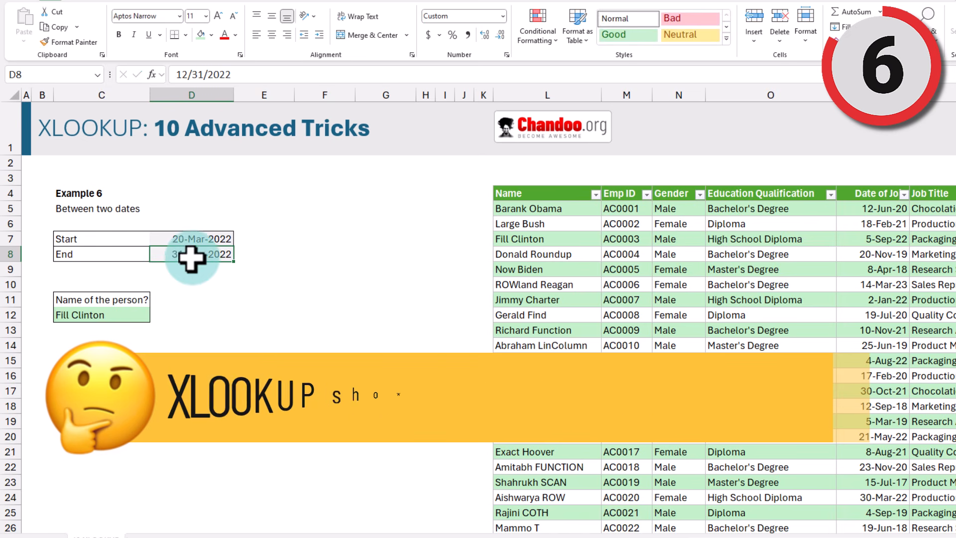
{"action": "left_click", "coordinate": [101, 315]}
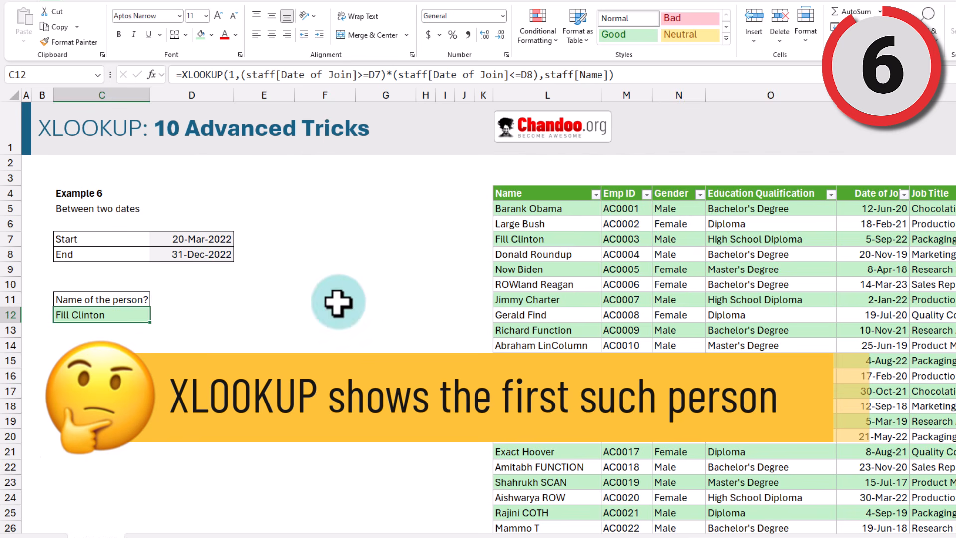
{"action": "left_click", "coordinate": [495, 239]}
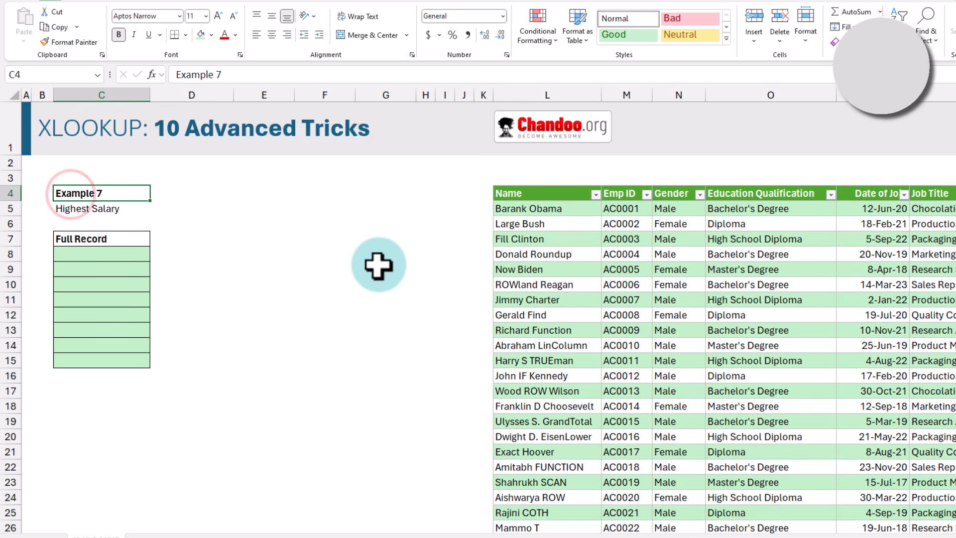
Step: In Example 7's C8, type =XLOOKUP(MAX(staff[Salary]),staff[Salary],staff) to fetch the top earner's row
{"action": "left_click", "coordinate": [83, 210]}
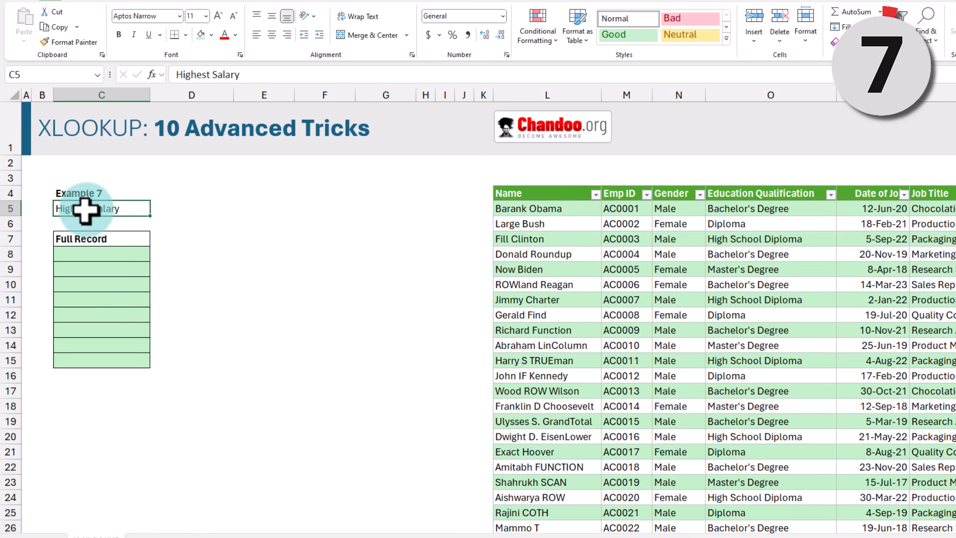
{"action": "key", "text": "Down"}
{"action": "key", "text": "Down"}
{"action": "key", "text": "Down"}
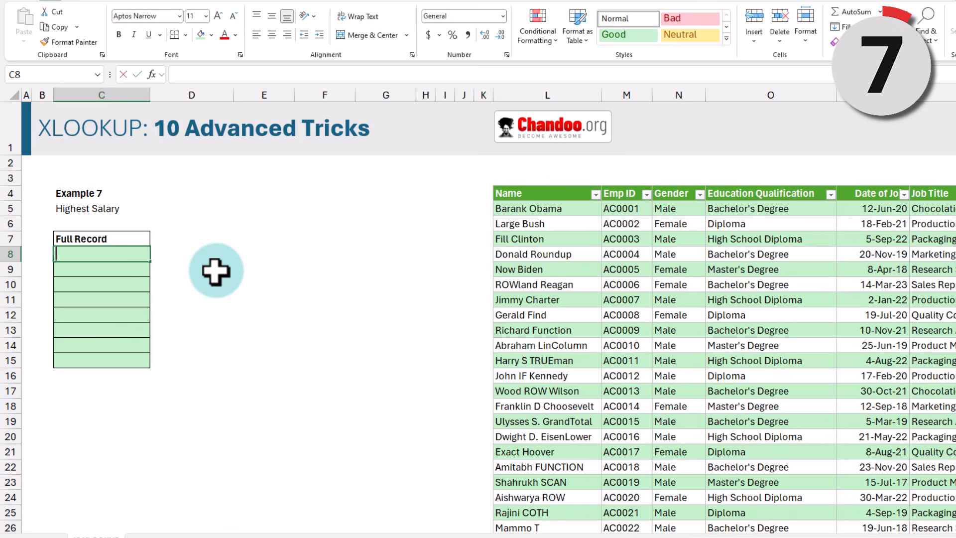
{"action": "type", "text": "=xl"}
{"action": "key", "text": "Tab"}
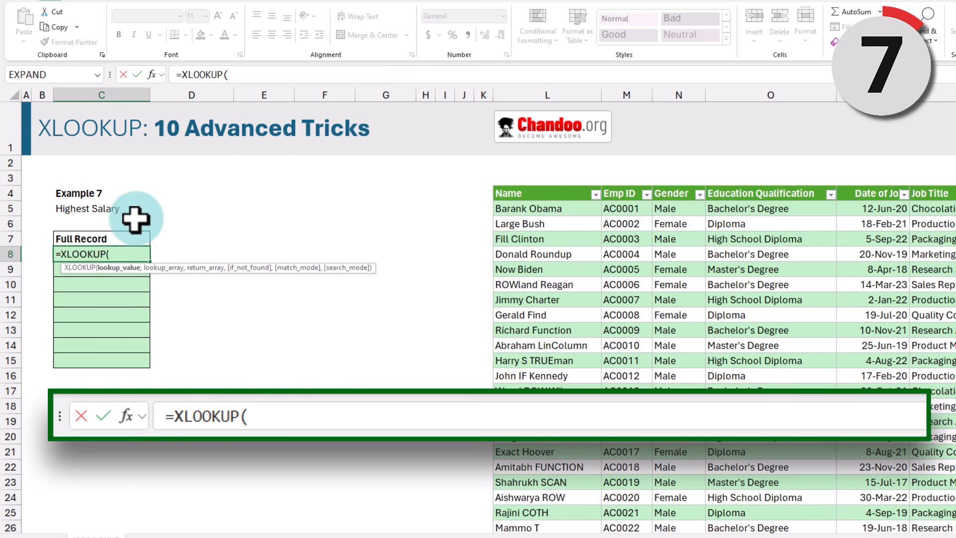
{"action": "type", "text": "ax"}
{"action": "key", "text": "Tab"}
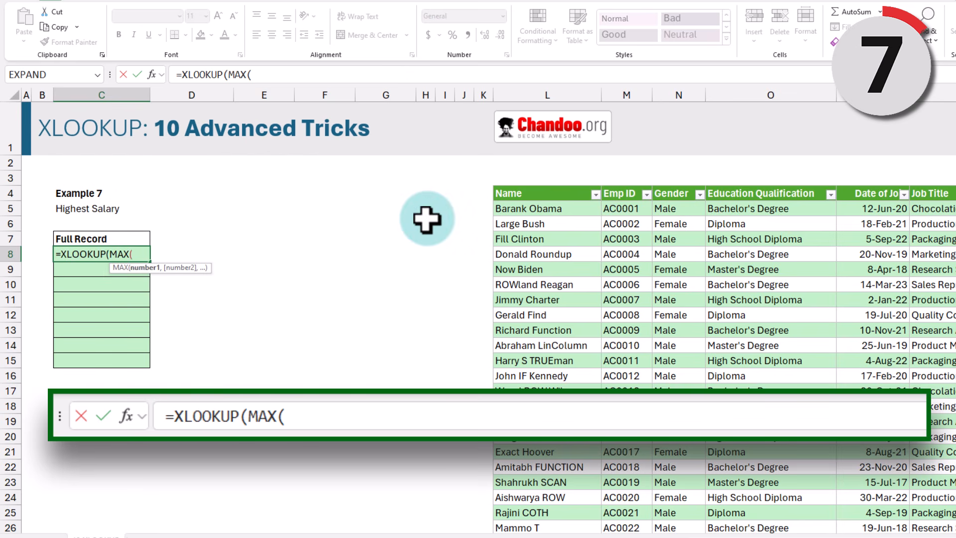
{"action": "left_click", "coordinate": [955, 188]}
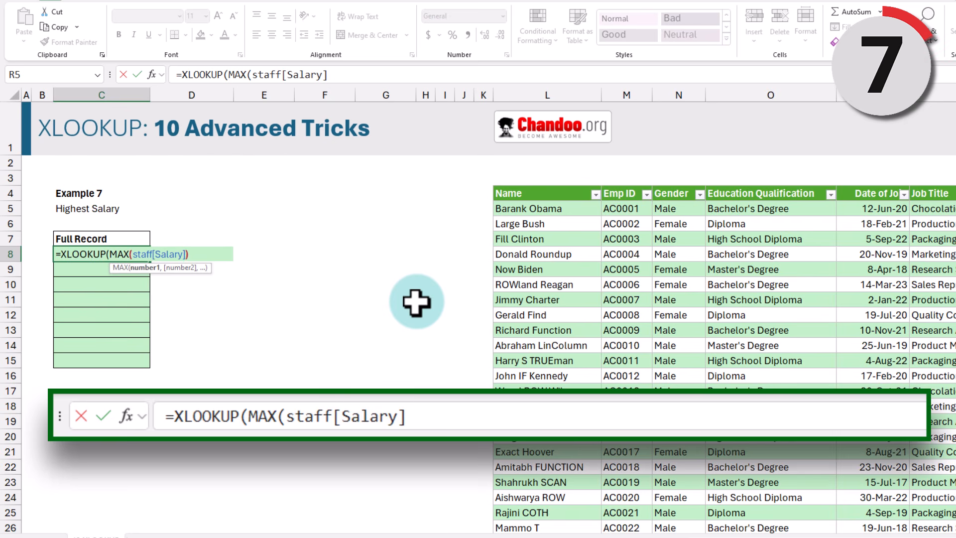
{"action": "type", "text": ")"}
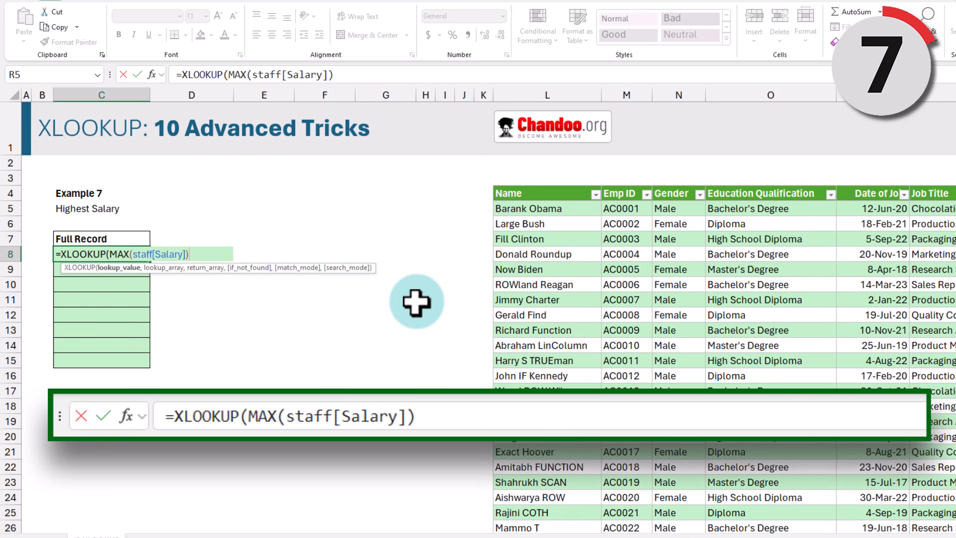
{"action": "type", "text": ",s"}
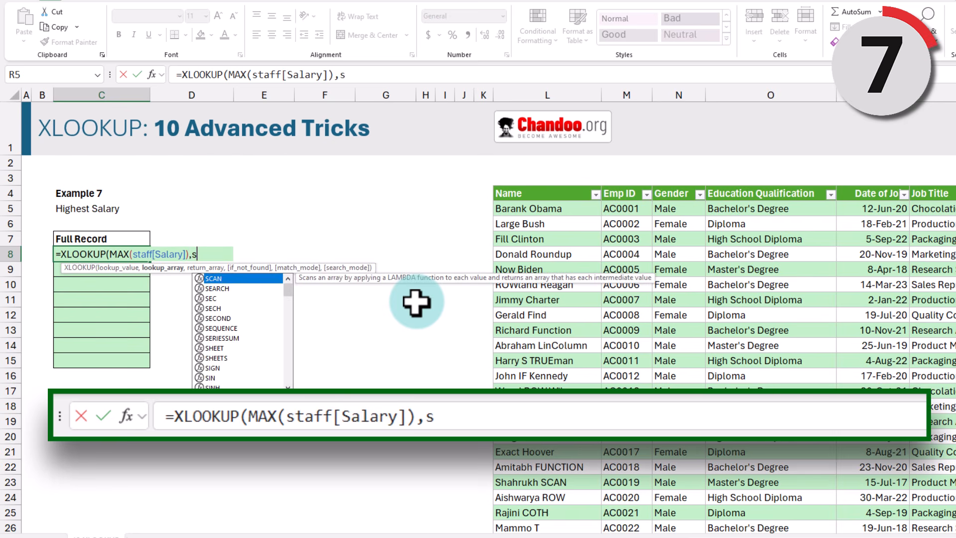
{"action": "type", "text": "ta"}
{"action": "key", "text": "Tab"}
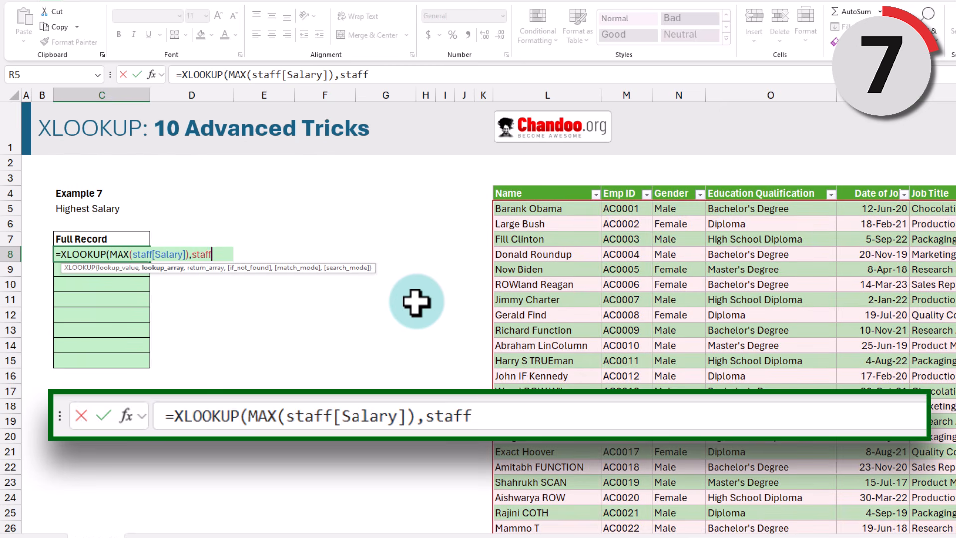
{"action": "type", "text": "[sa"}
{"action": "key", "text": "Tab"}
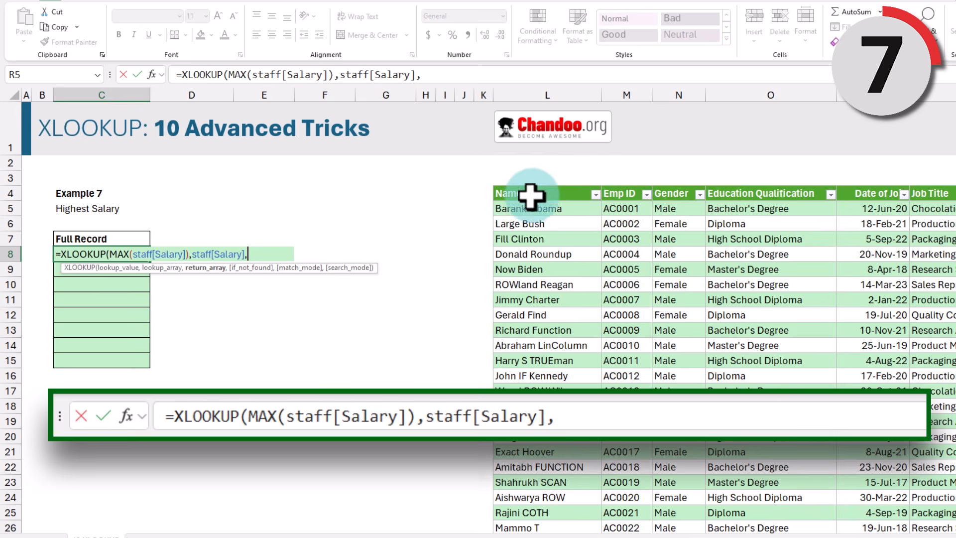
{"action": "type", "text": "],staff"}
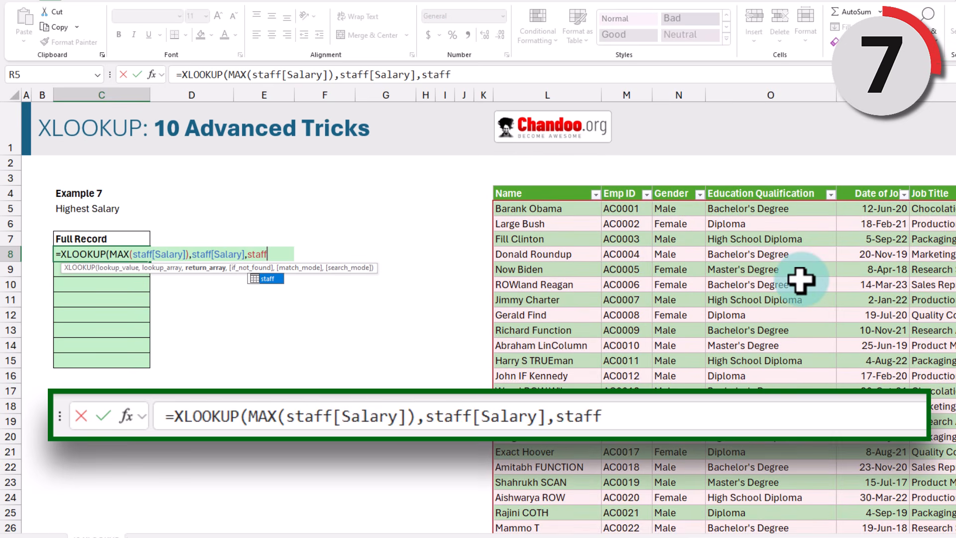
{"action": "type", "text": ")"}
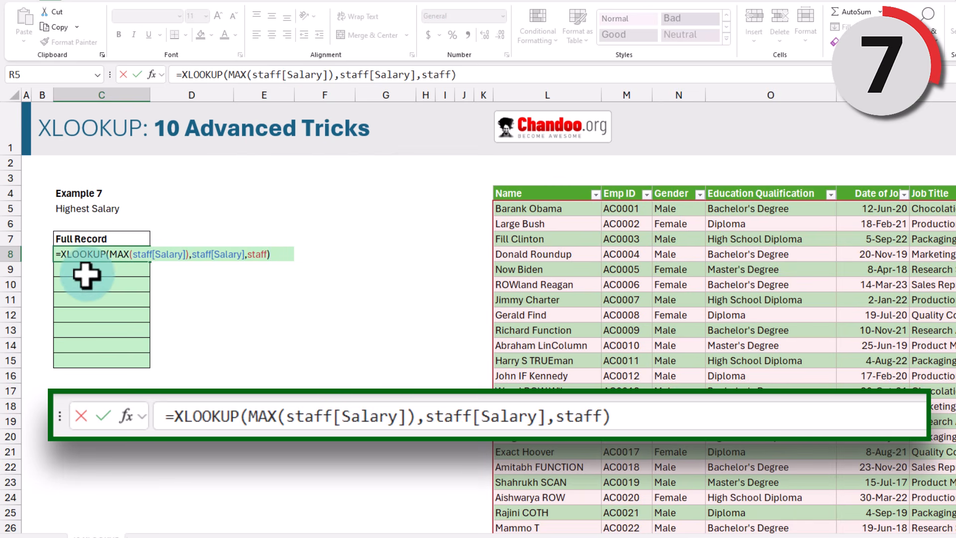
Step: Wrap the formula in TRANSPOSE so the top earner's record, salary $82,900, spills down C8:C15
{"action": "left_click", "coordinate": [62, 254]}
{"action": "type", "text": "tra"}
{"action": "key", "text": "Tab"}
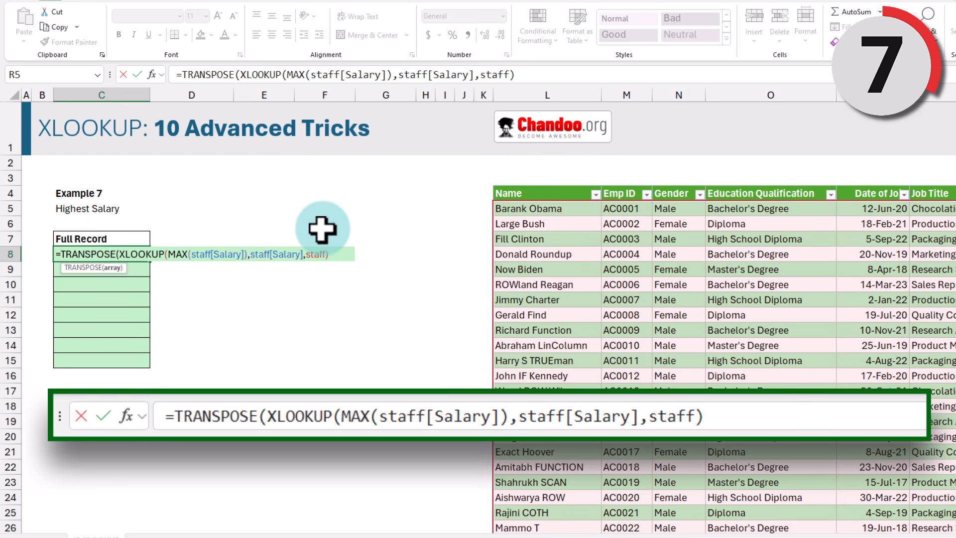
{"action": "key", "text": "Return"}
{"action": "left_click_drag", "start_coordinate": [100, 254], "coordinate": [102, 360]}
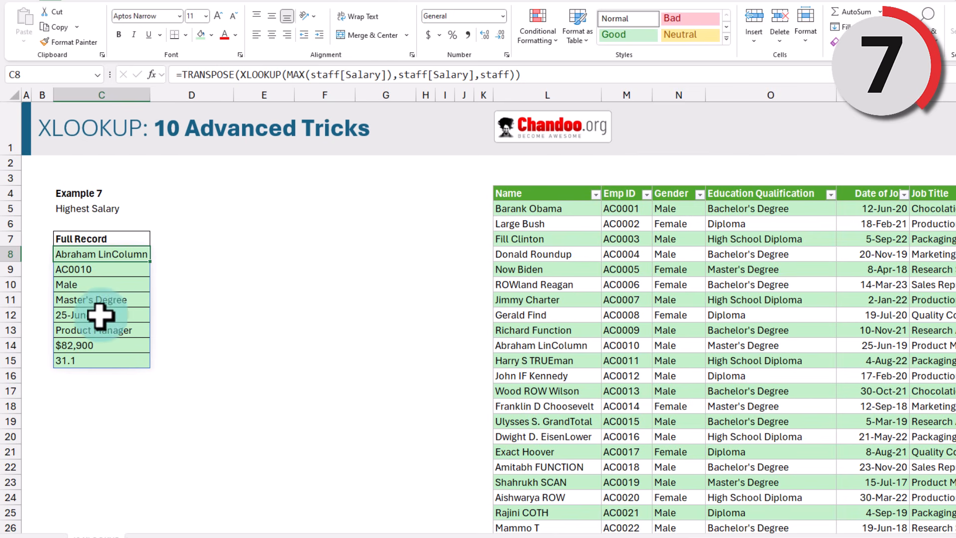
{"action": "left_click", "coordinate": [78, 345]}
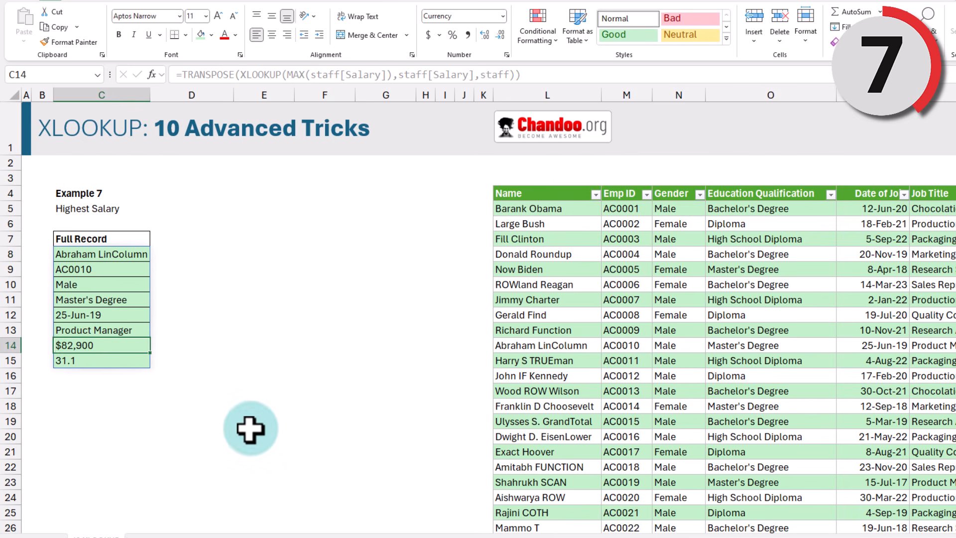
Step: Copy the Full Record block C7:C15 to E7 and clear the pasted formula in E8
{"action": "left_click_drag", "start_coordinate": [85, 239], "coordinate": [104, 362]}
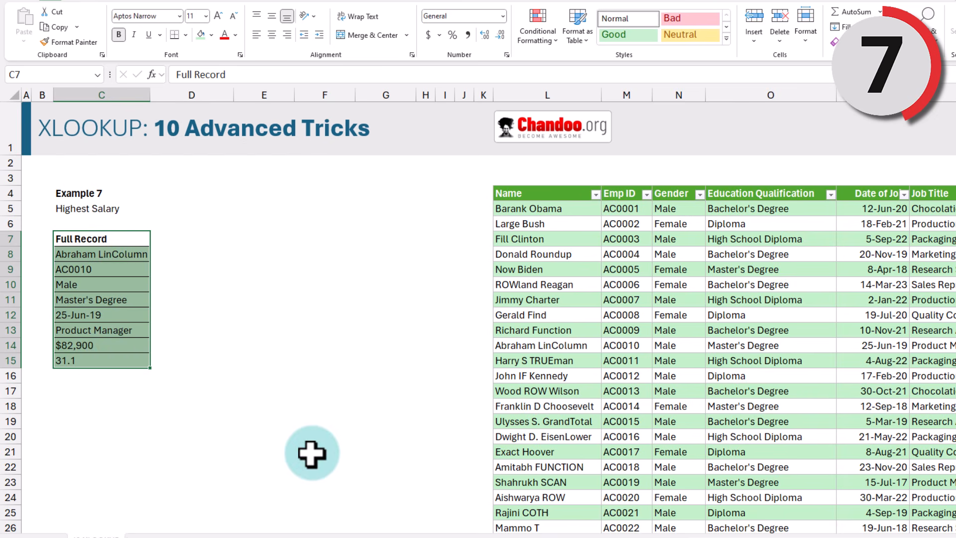
{"action": "key", "text": "ctrl+c"}
{"action": "left_click", "coordinate": [250, 234]}
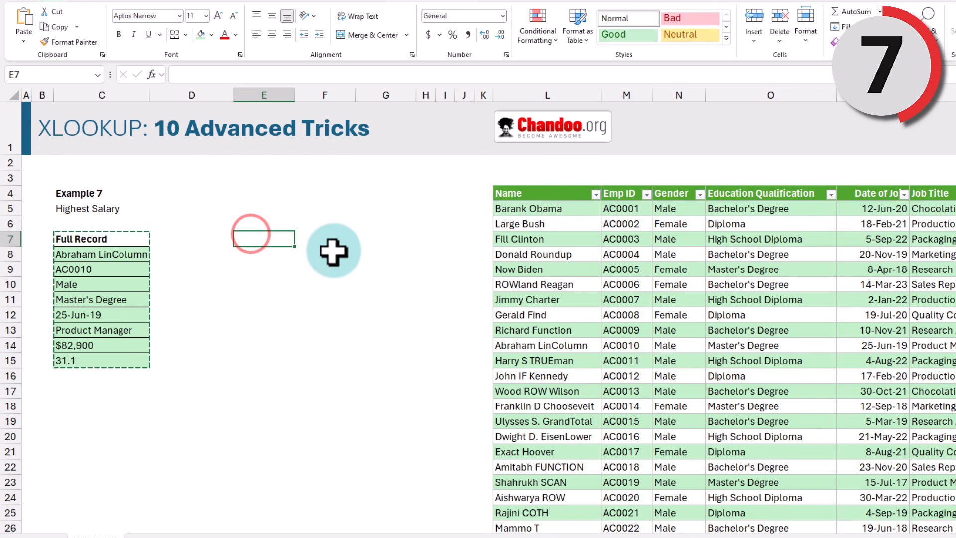
{"action": "key", "text": "ctrl+v"}
{"action": "left_click", "coordinate": [269, 254]}
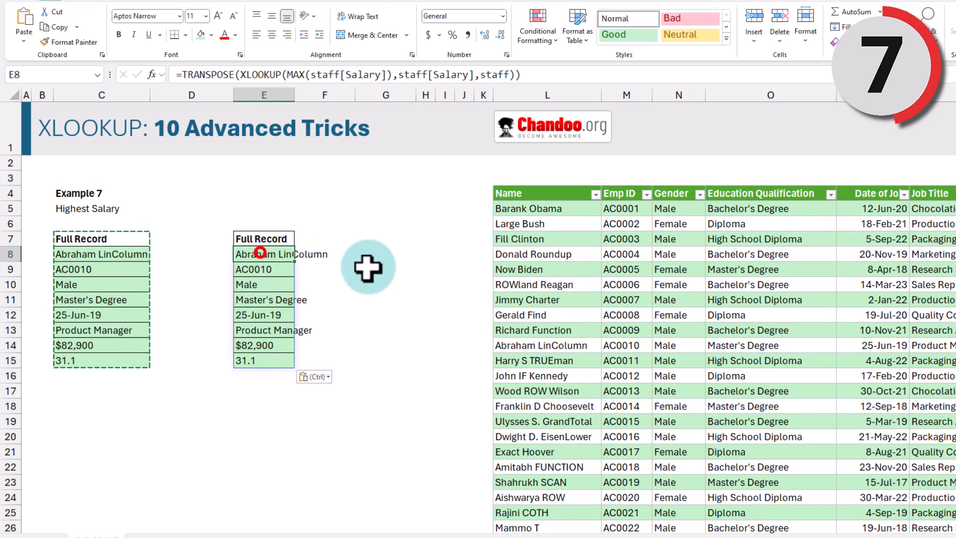
{"action": "key", "text": "Delete"}
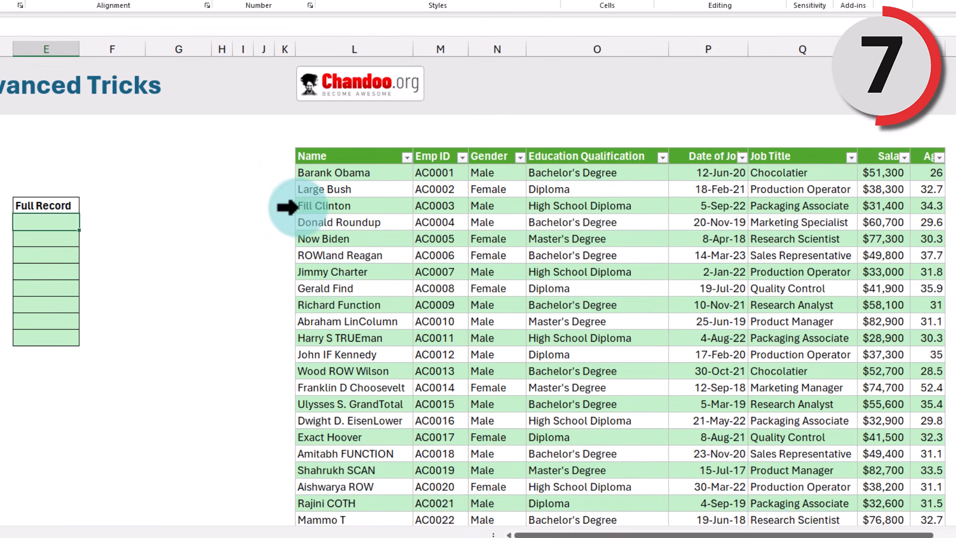
Step: Enter =SORT(staff,7,-1) in E8 to sort staff by salary, highest first
{"action": "type", "text": "=sort"}
{"action": "key", "text": "Tab"}
{"action": "type", "text": "staff"}
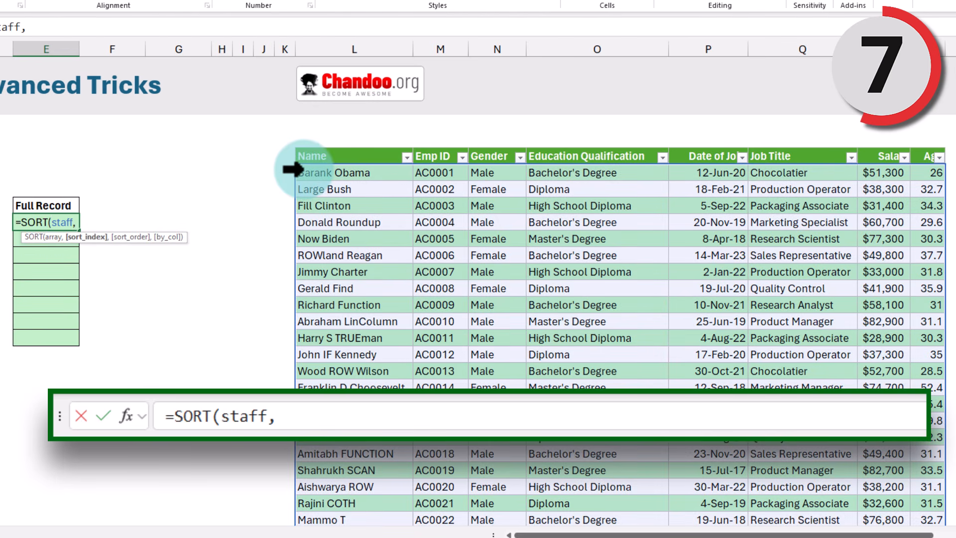
{"action": "type", "text": ","}
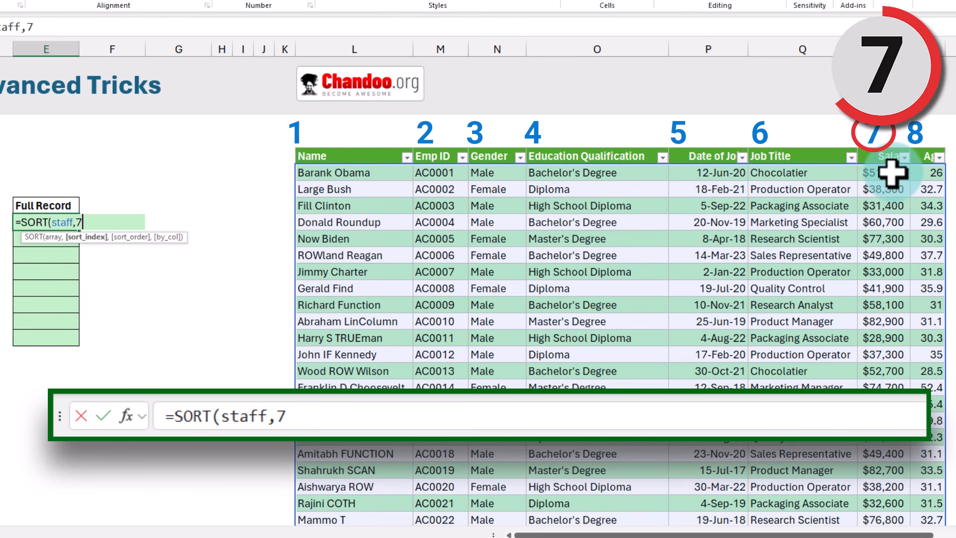
{"action": "type", "text": ","}
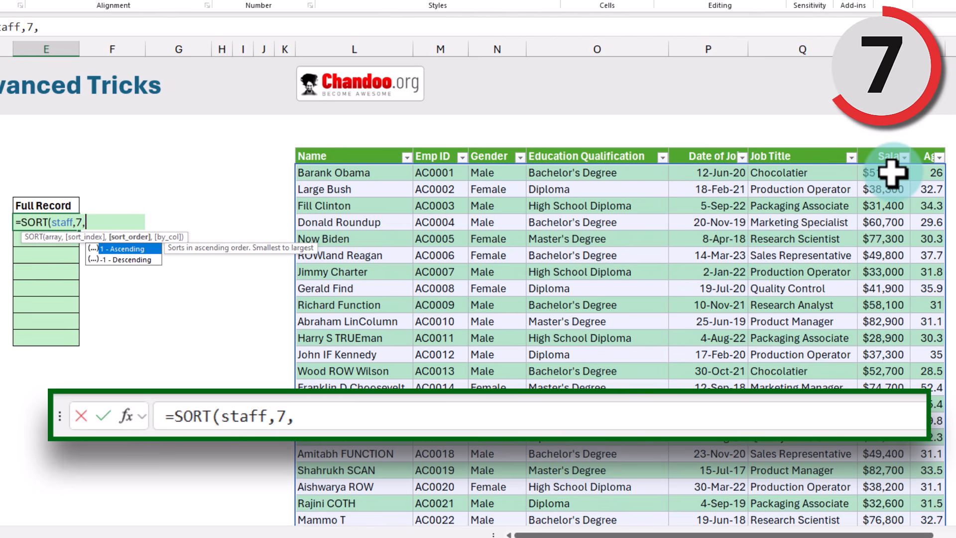
{"action": "type", "text": "-1"}
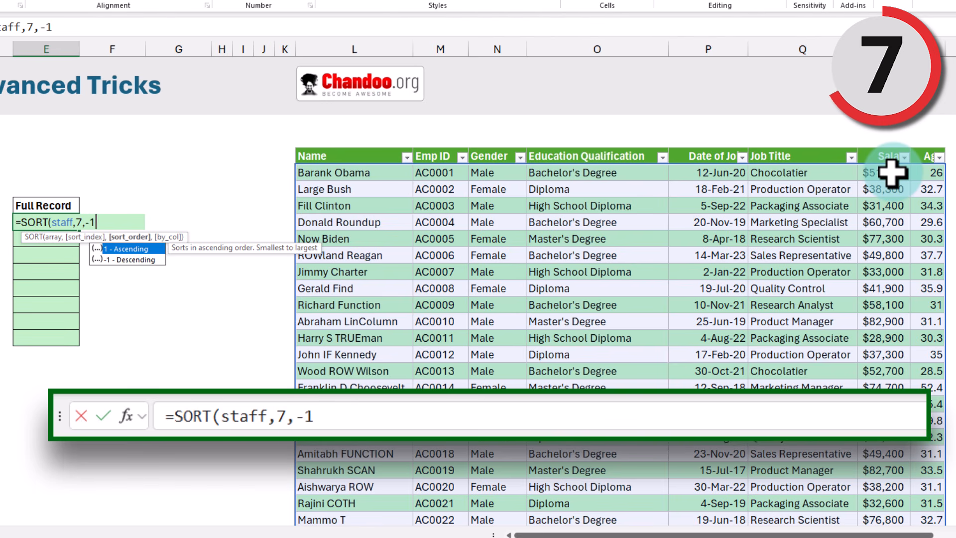
{"action": "type", "text": ")"}
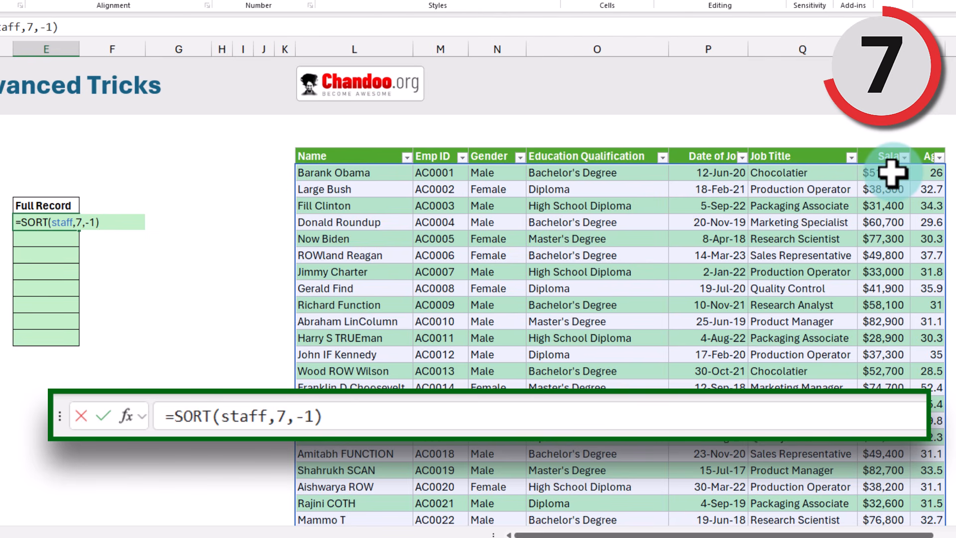
{"action": "key", "text": "ctrl+Return"}
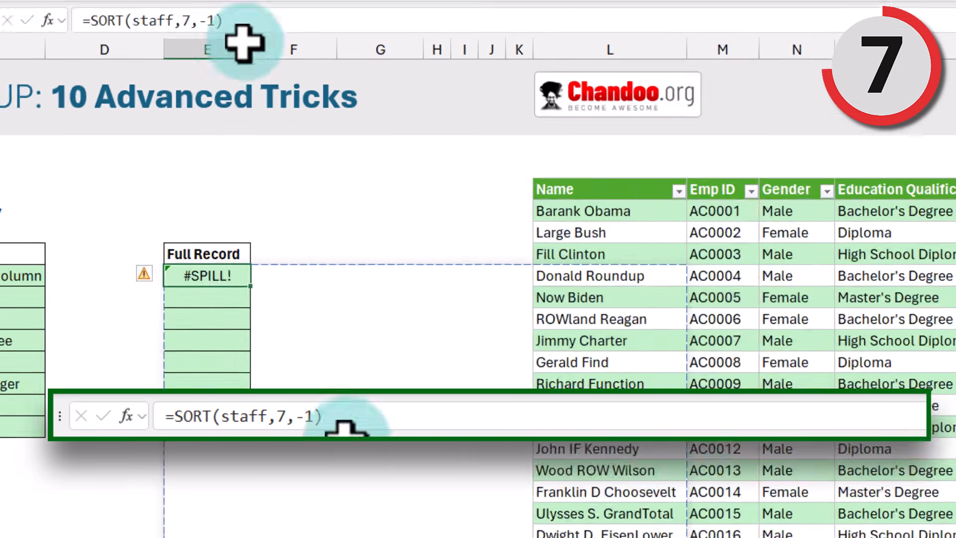
Step: Preview the SORT formula in B2 of a blank sheet, checking top salary 82900, then reopen E8
{"action": "left_click_drag", "start_coordinate": [61, 27], "coordinate": [260, 3]}
{"action": "key", "text": "ctrl+c"}
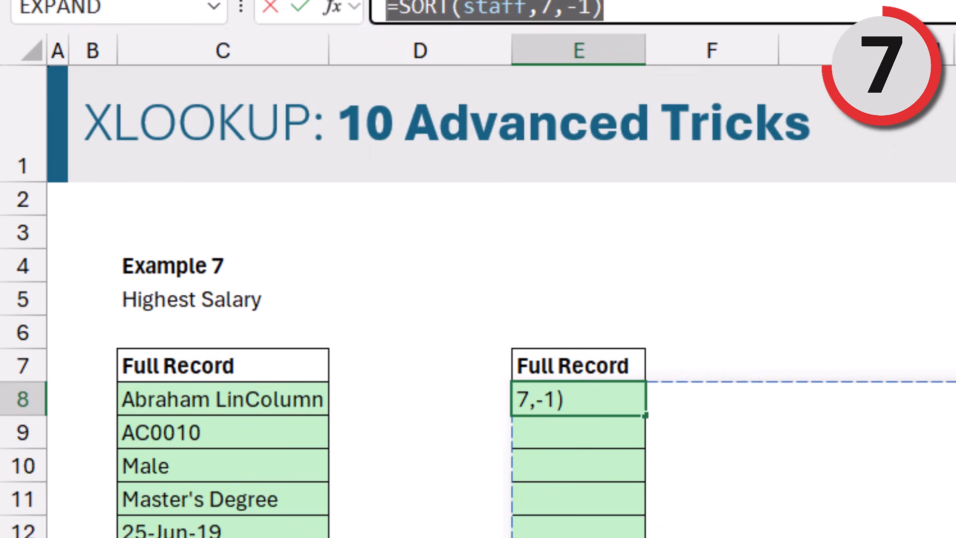
{"action": "key", "text": "Escape"}
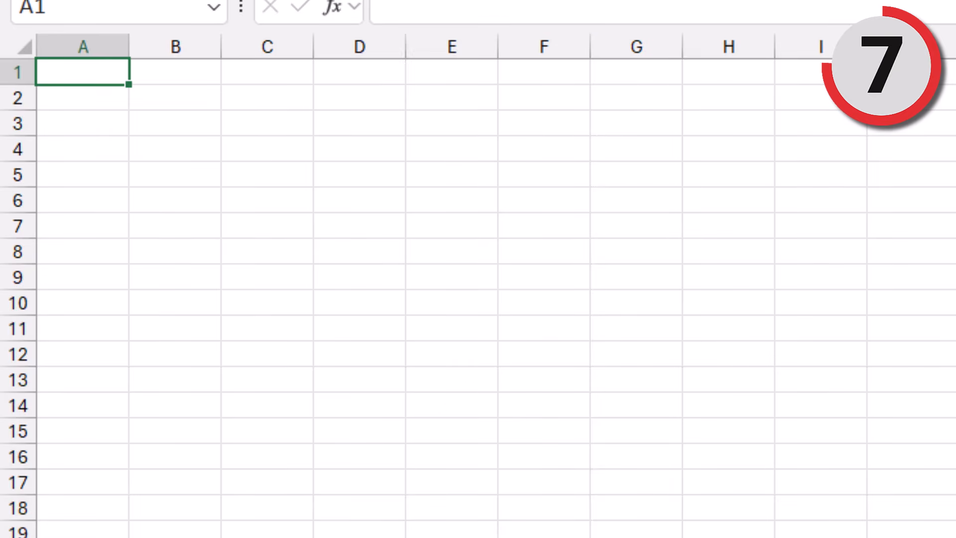
{"action": "left_click", "coordinate": [171, 103]}
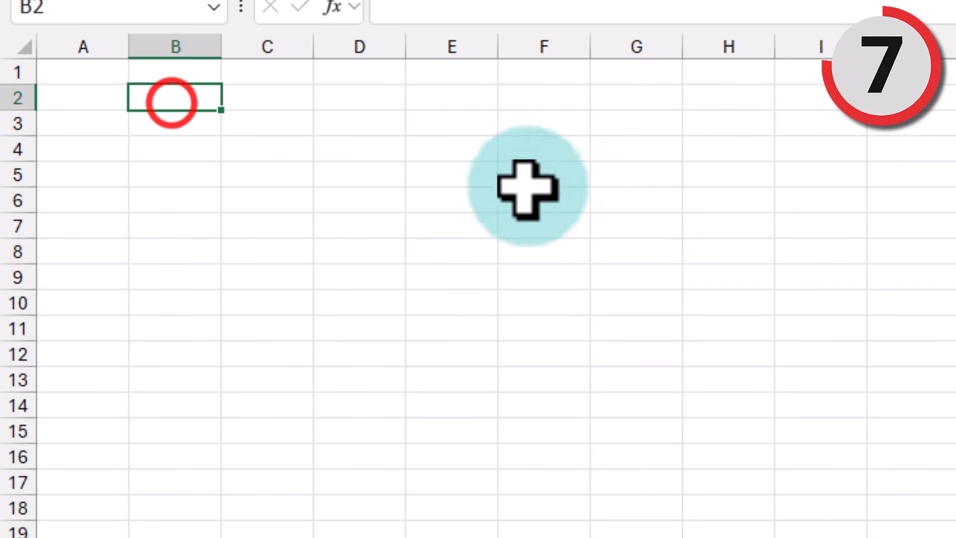
{"action": "key", "text": "ctrl+v"}
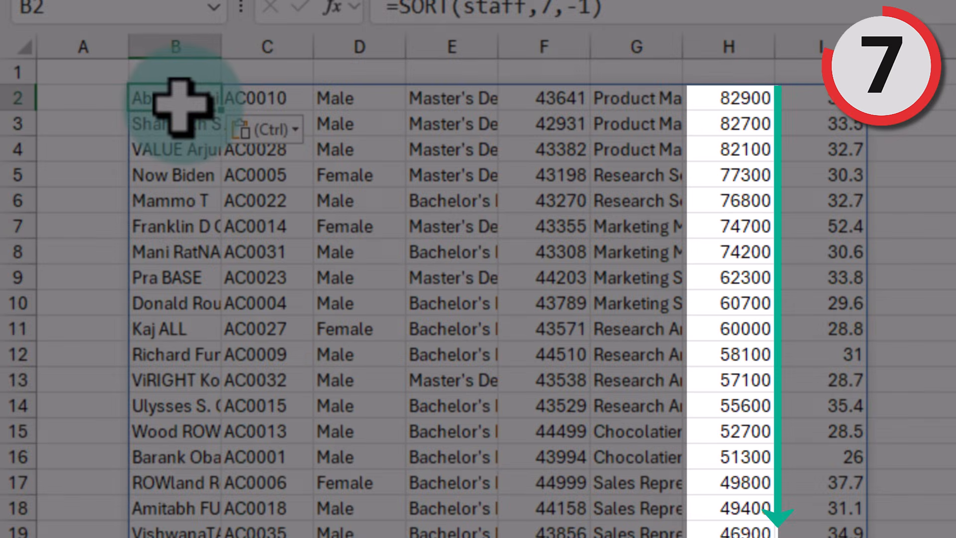
{"action": "left_click", "coordinate": [754, 97]}
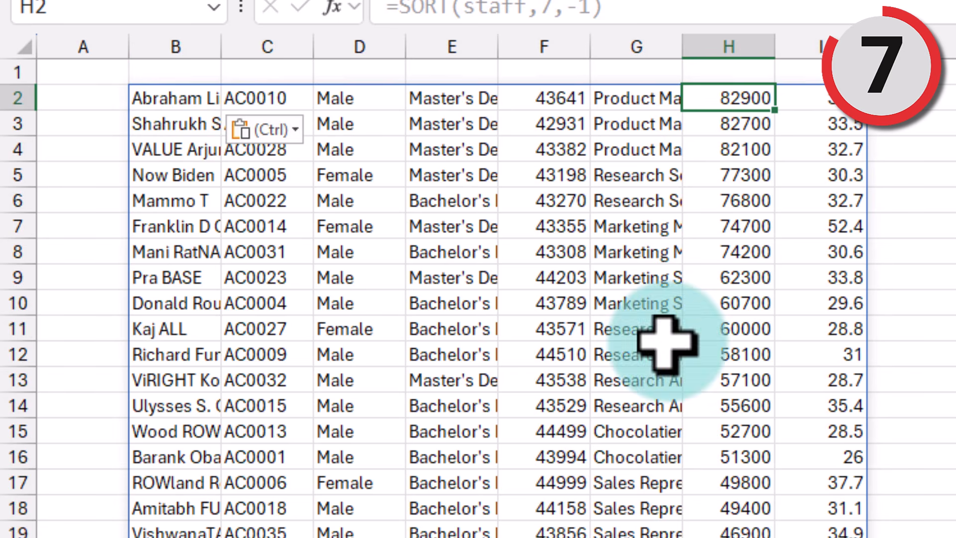
{"action": "left_click_drag", "start_coordinate": [134, 97], "coordinate": [815, 96]}
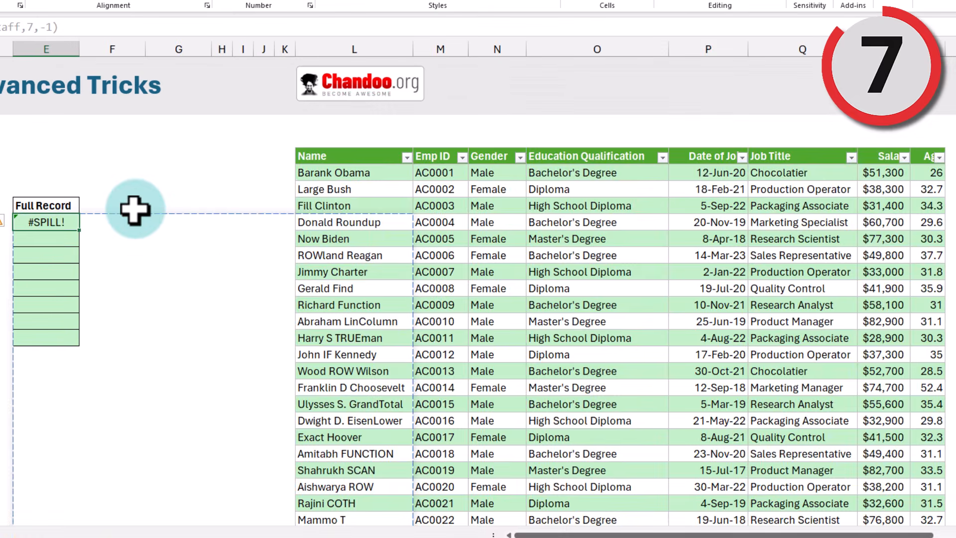
{"action": "double_click", "coordinate": [416, 346]}
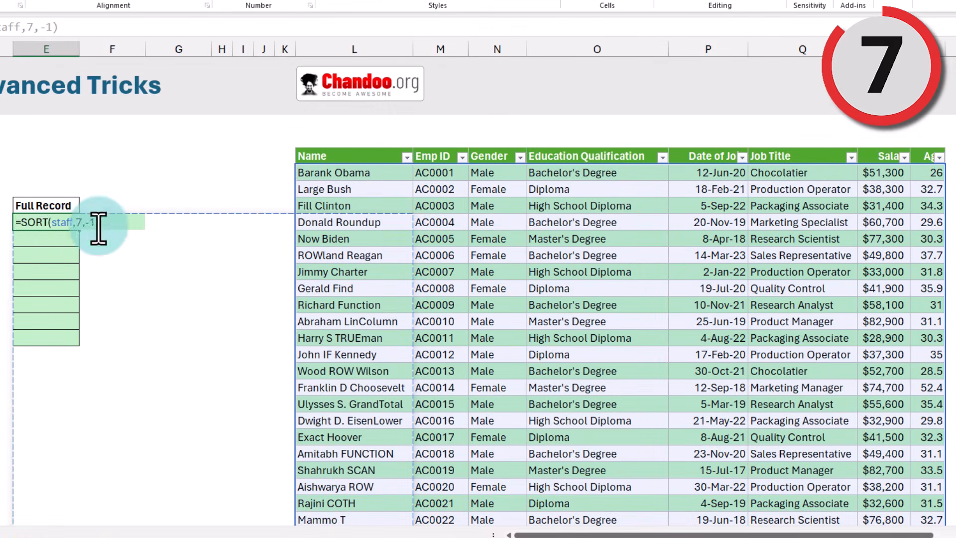
Step: Wrap the SORT formula in TAKE with 1 to keep only the top-salary row
{"action": "left_click", "coordinate": [23, 222]}
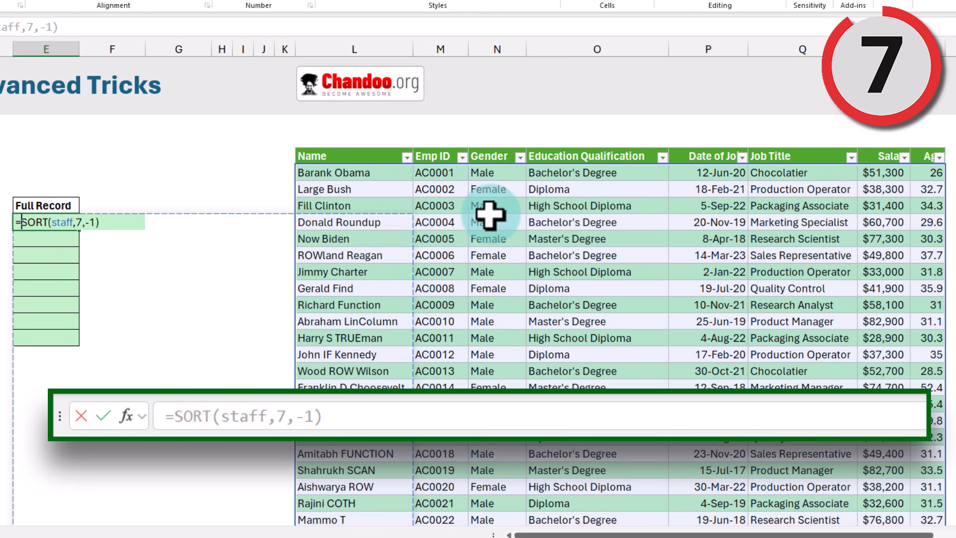
{"action": "type", "text": "take"}
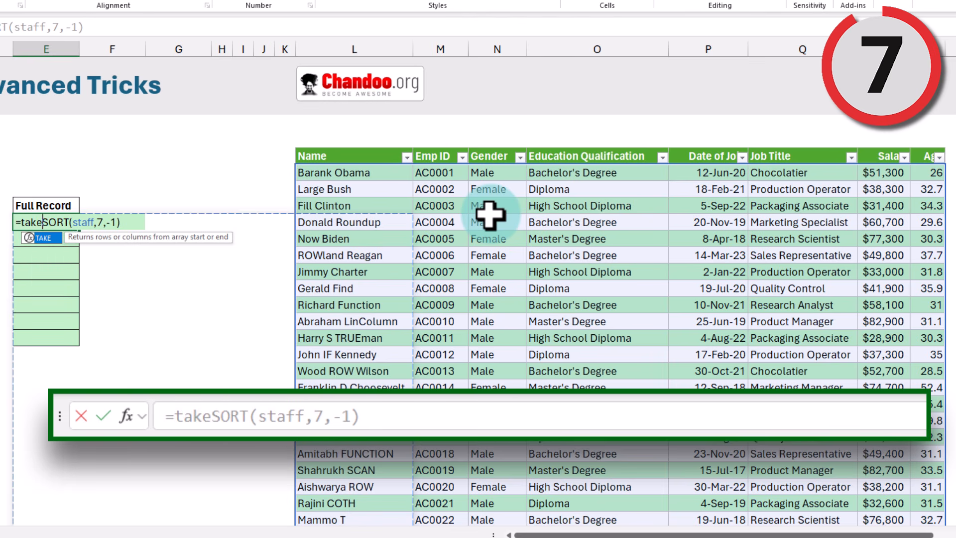
{"action": "key", "text": "Tab"}
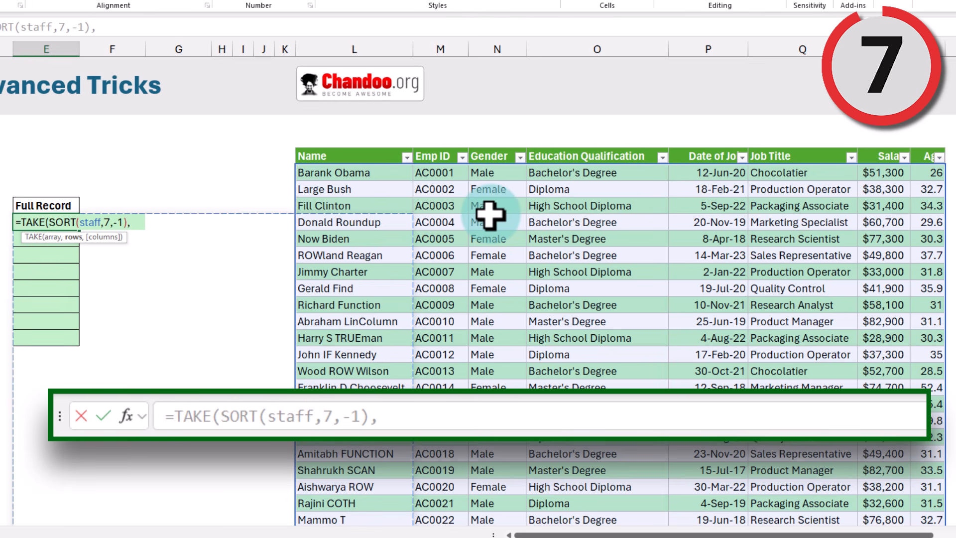
{"action": "type", "text": "1"}
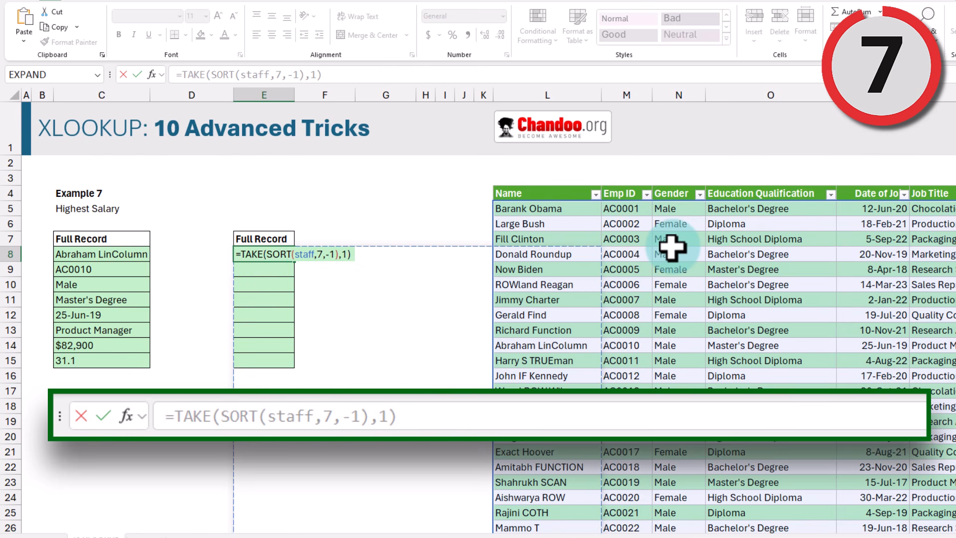
Step: Wrap it in TRANSPOSE so the top earner's record spills down E8:E15, matching column C
{"action": "left_click", "coordinate": [242, 253]}
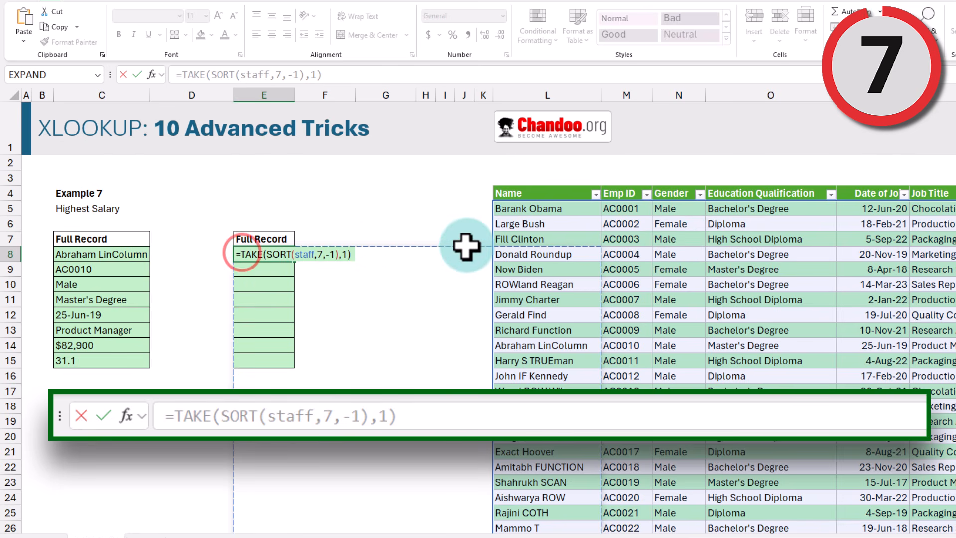
{"action": "type", "text": "trans"}
{"action": "key", "text": "Tab"}
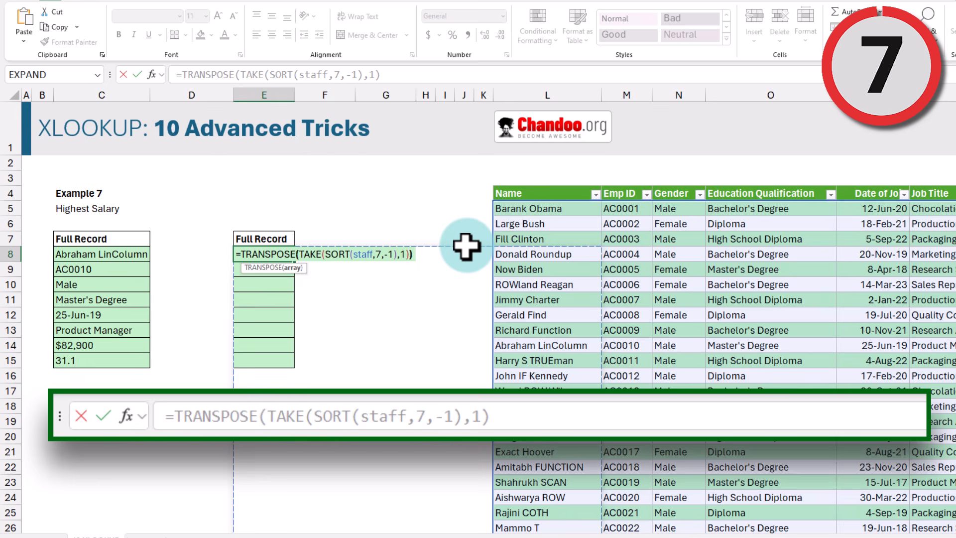
{"action": "key", "text": "Return"}
{"action": "left_click_drag", "start_coordinate": [263, 254], "coordinate": [252, 352]}
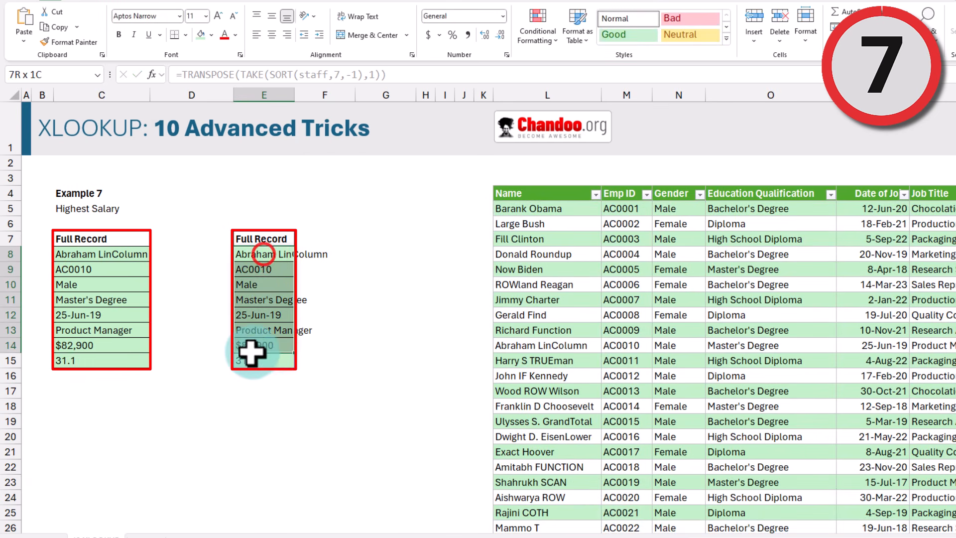
{"action": "left_click", "coordinate": [273, 258]}
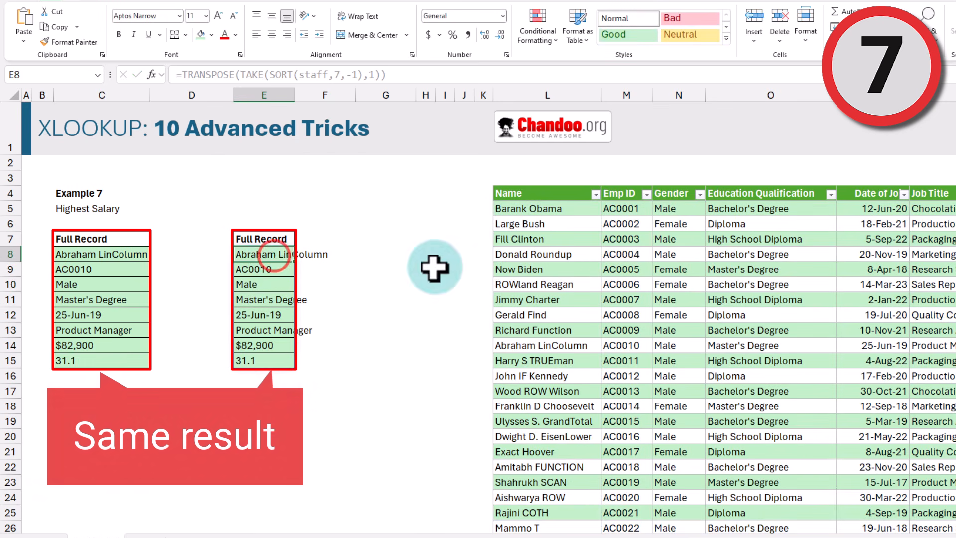
{"action": "double_click", "coordinate": [276, 255]}
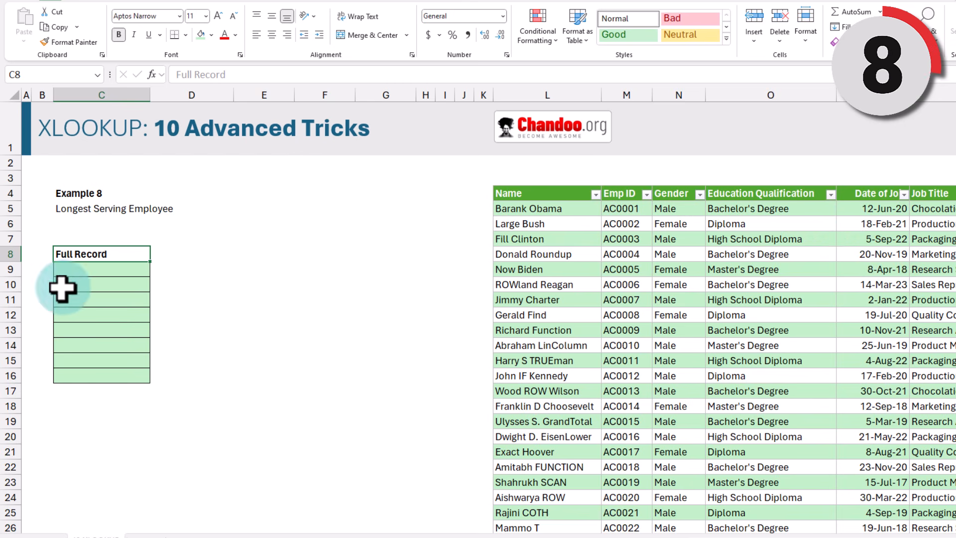
Step: In C9, enter =TRANSPOSE(XLOOKUP(MIN(staff[Date of Join]),staff[Date of Join],staff)) to spill the record down
{"action": "left_click", "coordinate": [85, 268]}
{"action": "type", "text": "="}
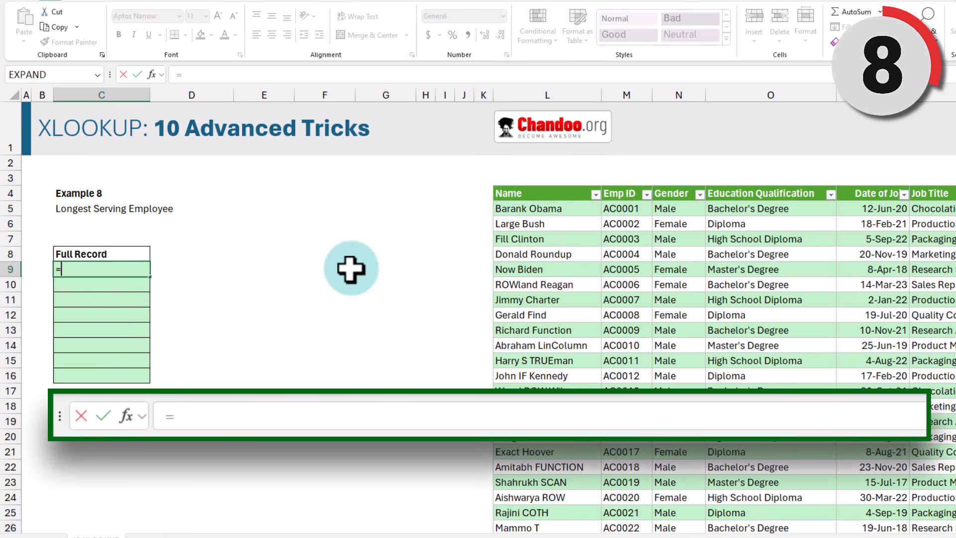
{"action": "type", "text": "xl"}
{"action": "key", "text": "Tab"}
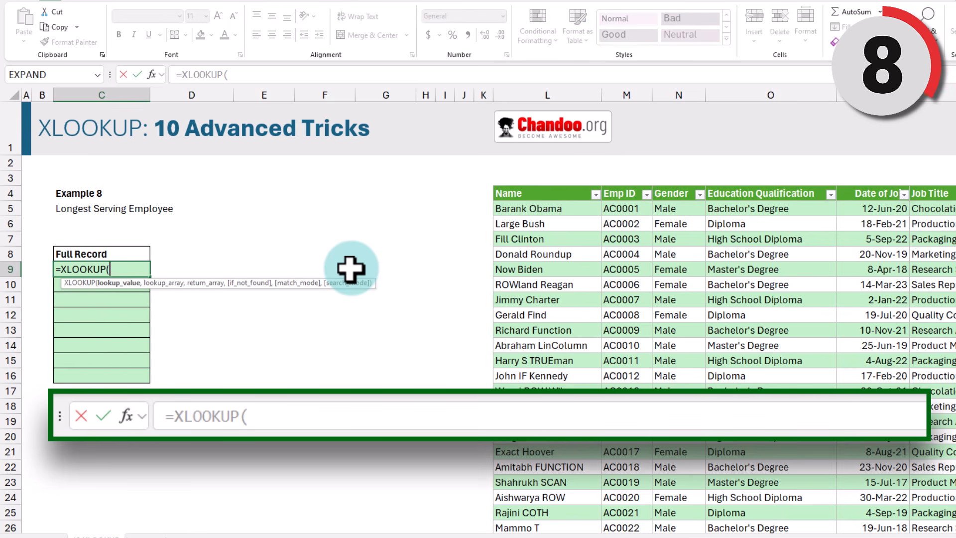
{"action": "type", "text": "min"}
{"action": "key", "text": "Tab"}
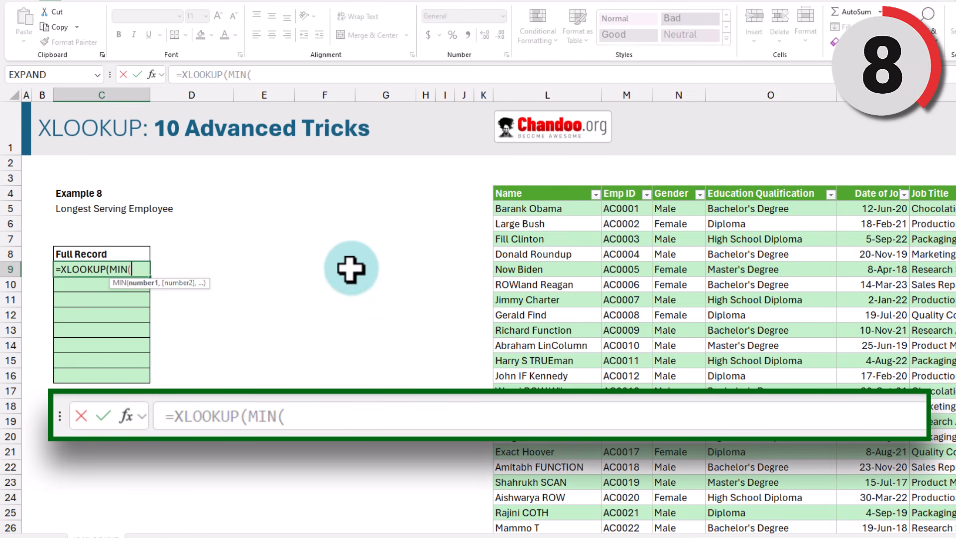
{"action": "left_click", "coordinate": [872, 178]}
{"action": "type", "text": "),"}
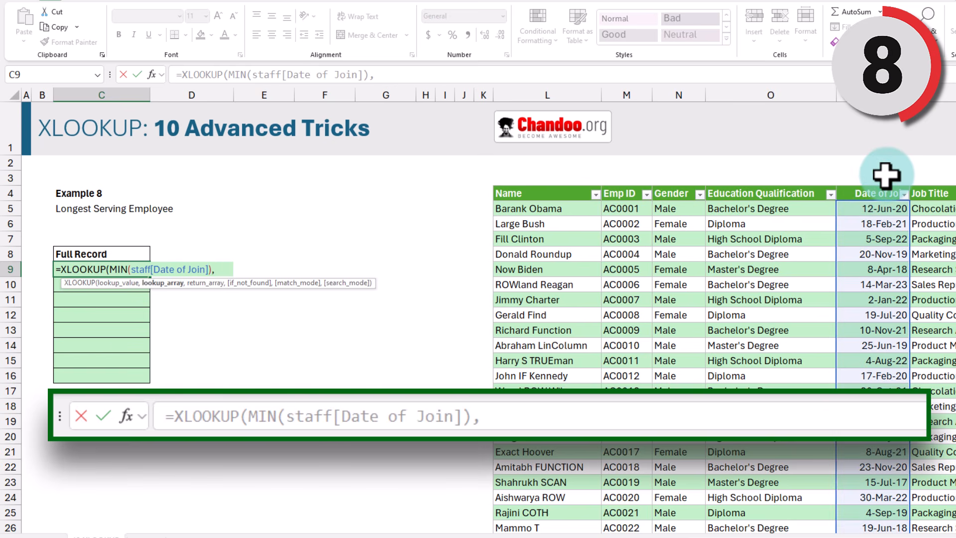
{"action": "type", "text": "stfaff[d"}
{"action": "key", "text": "Tab"}
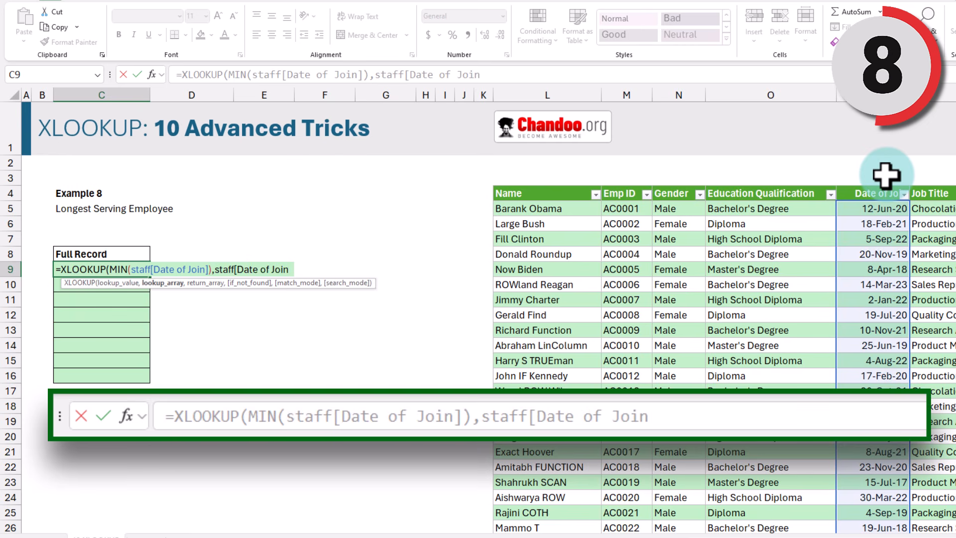
{"action": "type", "text": "], staf"}
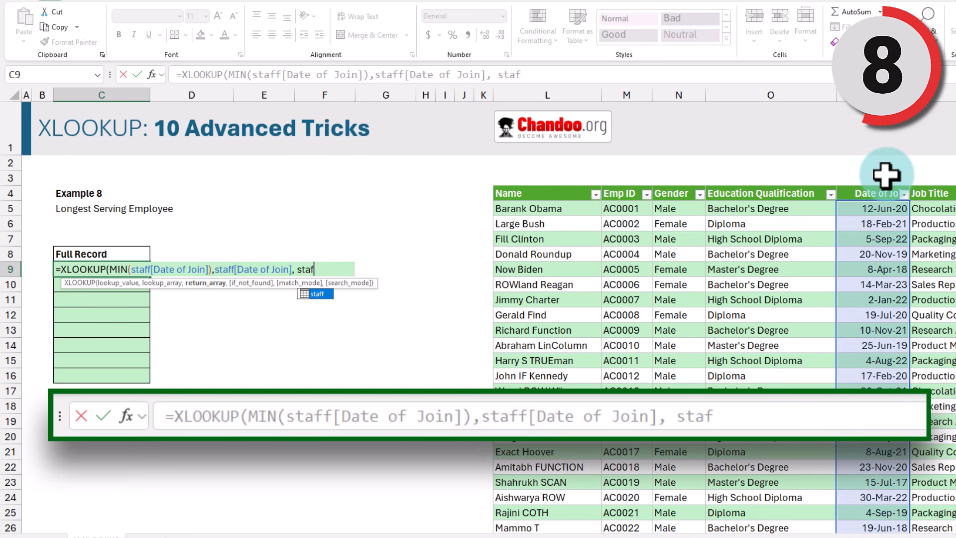
{"action": "type", "text": "f)tran"}
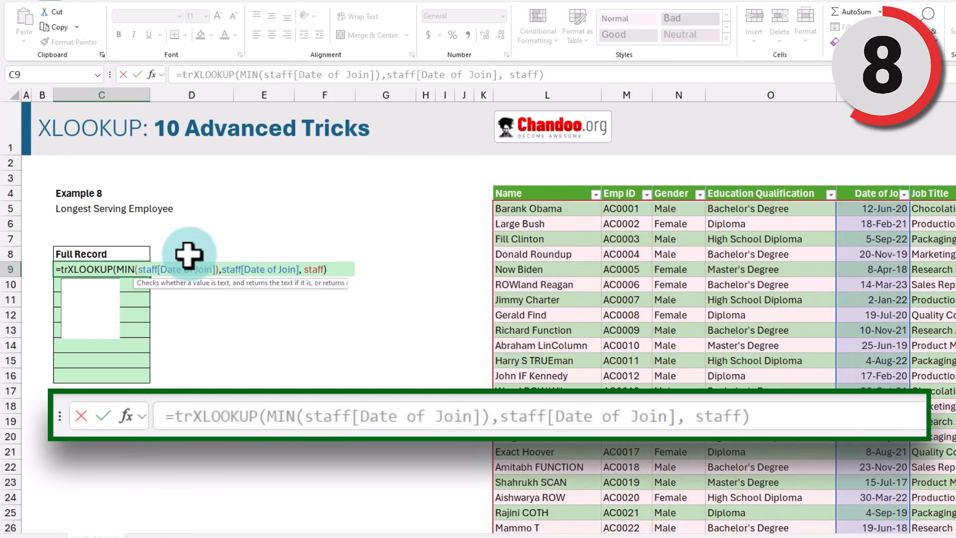
{"action": "key", "text": "Tab"}
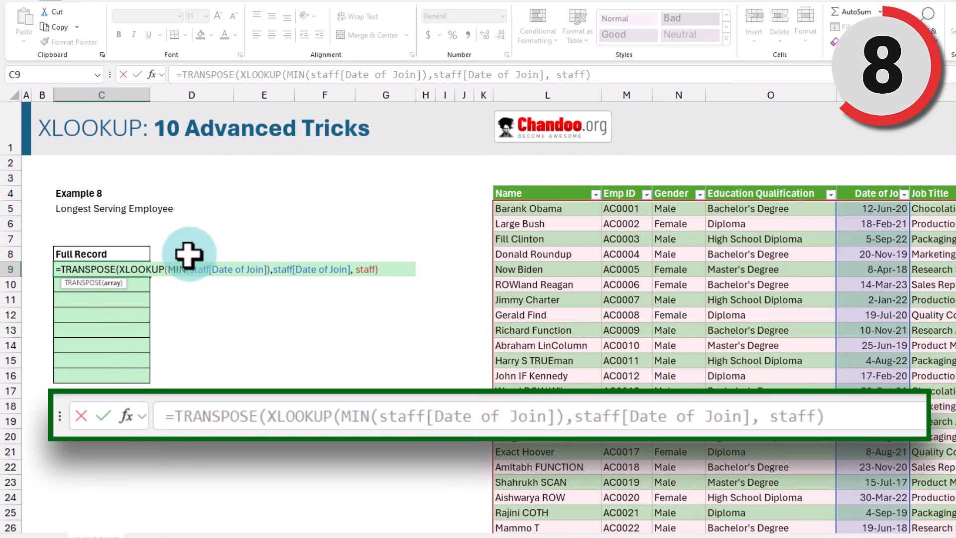
{"action": "type", "text": ")"}
{"action": "key", "text": "Return"}
Step: Check the spilled record's cells, including the join date, Product Manager title and salary
{"action": "left_click_drag", "start_coordinate": [109, 269], "coordinate": [106, 376]}
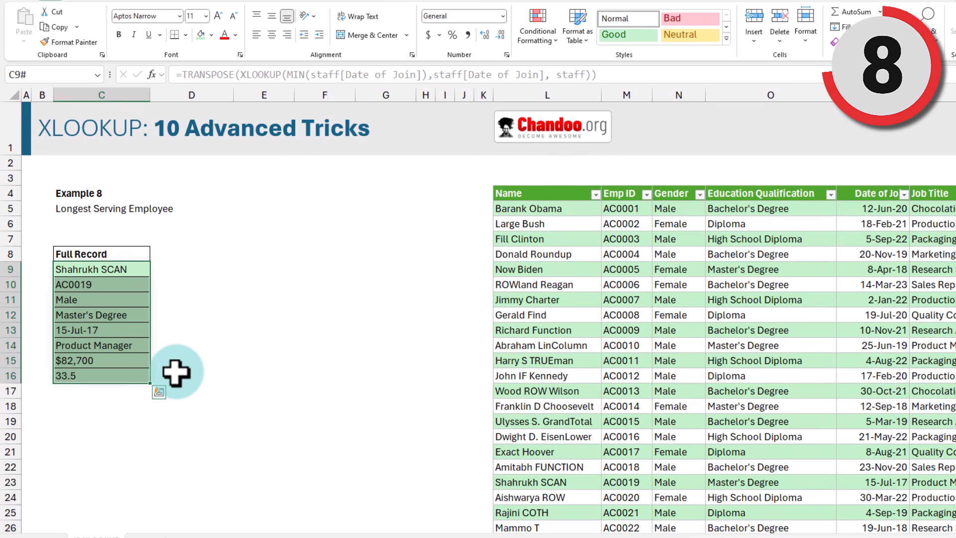
{"action": "left_click", "coordinate": [118, 331]}
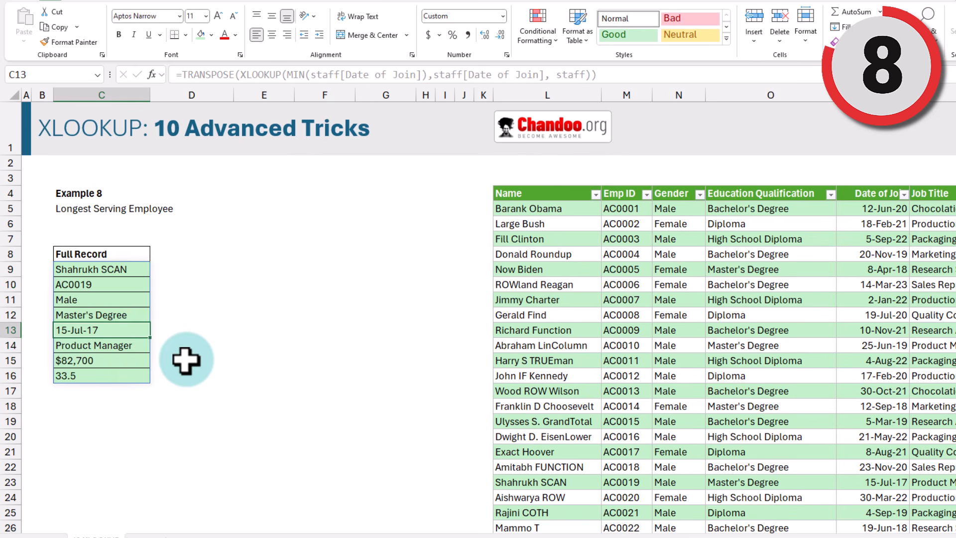
{"action": "left_click", "coordinate": [135, 346]}
{"action": "left_click", "coordinate": [119, 364]}
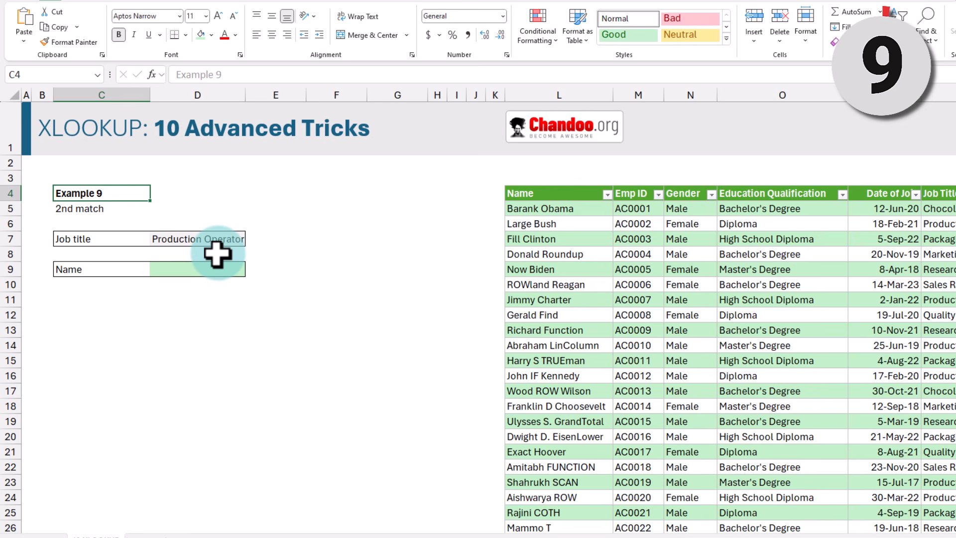
Step: Select Production Operator in D7 and highlight its first and second matching rows, AC0002 and AC0007
{"action": "left_click", "coordinate": [210, 242]}
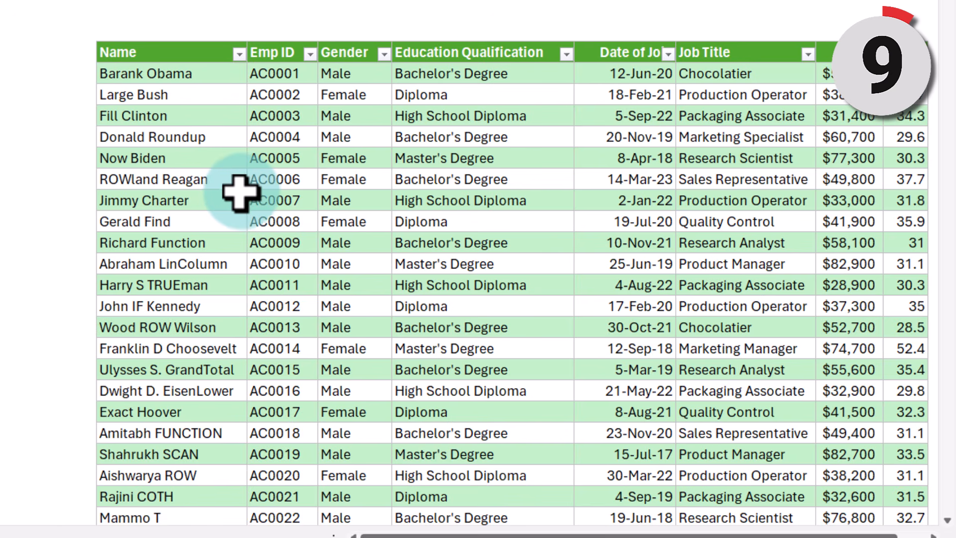
{"action": "left_click_drag", "start_coordinate": [155, 94], "coordinate": [735, 94]}
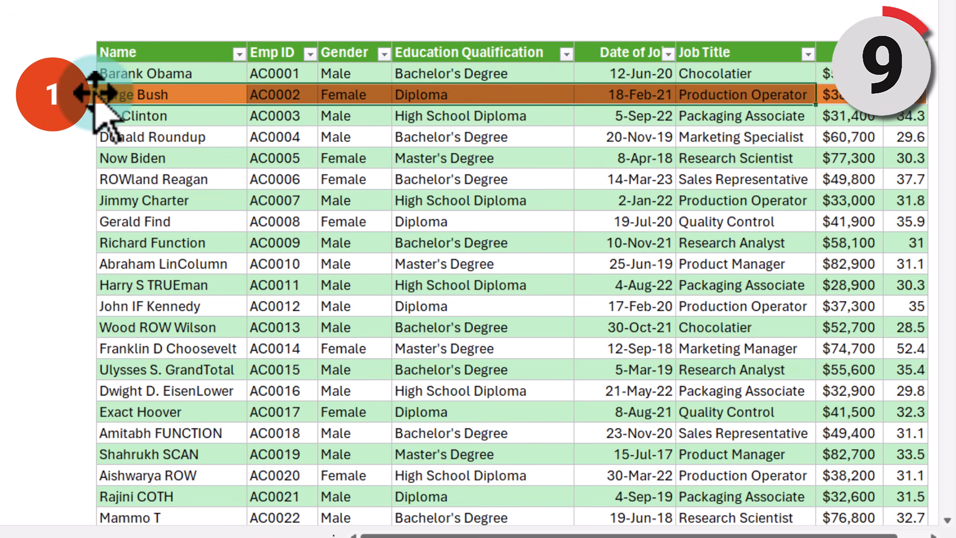
{"action": "left_click_drag", "start_coordinate": [742, 201], "coordinate": [132, 204]}
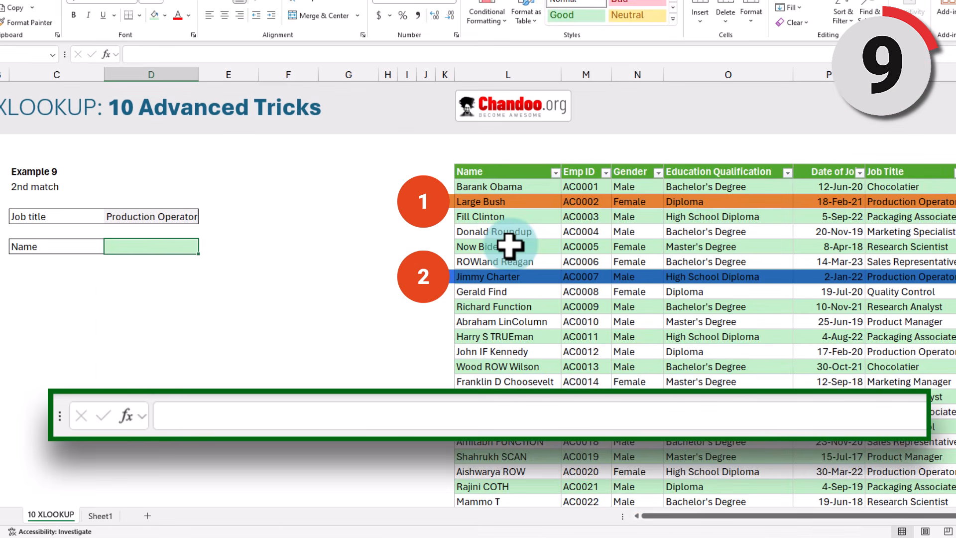
Step: Enter =XLOOKUP(D7,staff[Job Title],staff[Name]) in D8 and verify it returns Large Bush
{"action": "type", "text": "=xl"}
{"action": "key", "text": "Tab"}
{"action": "key", "text": "Up"}
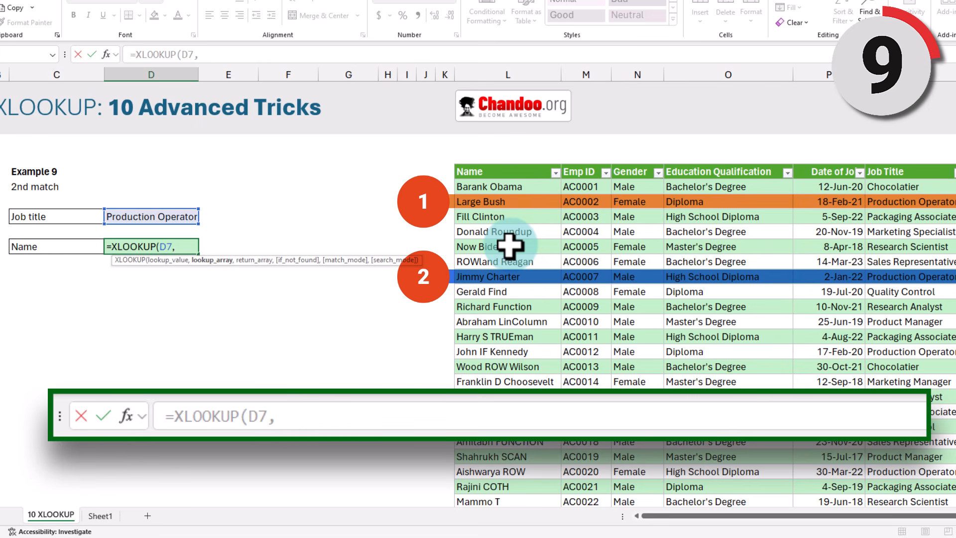
{"action": "type", "text": ",sta"}
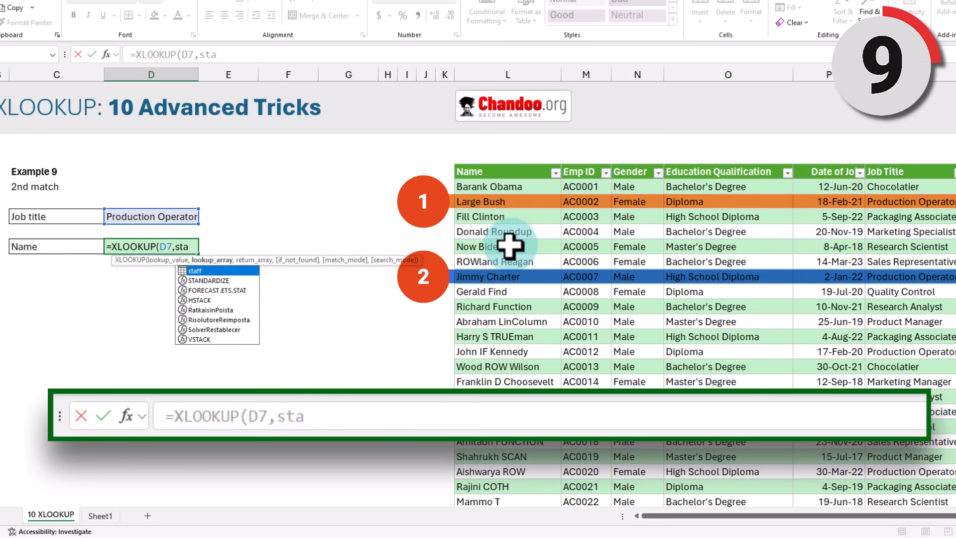
{"action": "type", "text": "ff[j"}
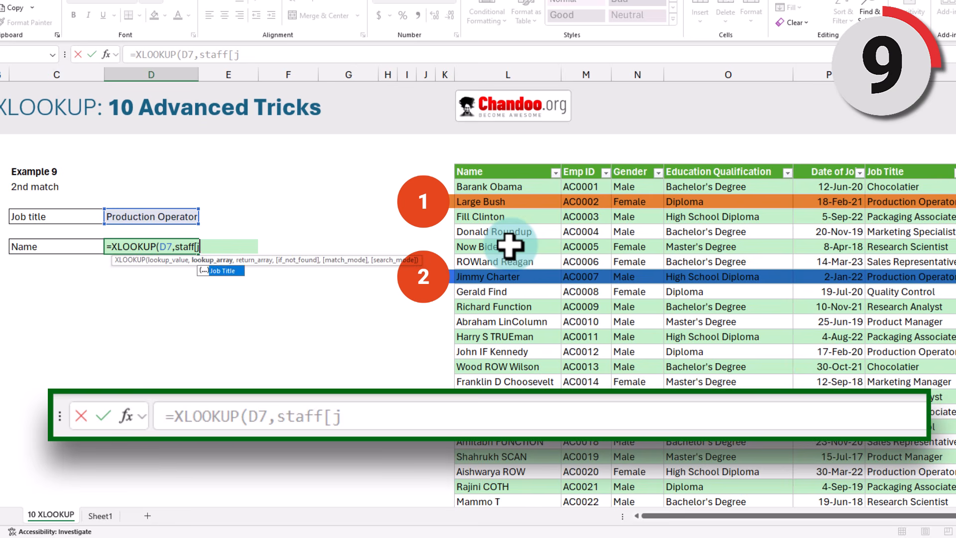
{"action": "type", "text": "],staff"}
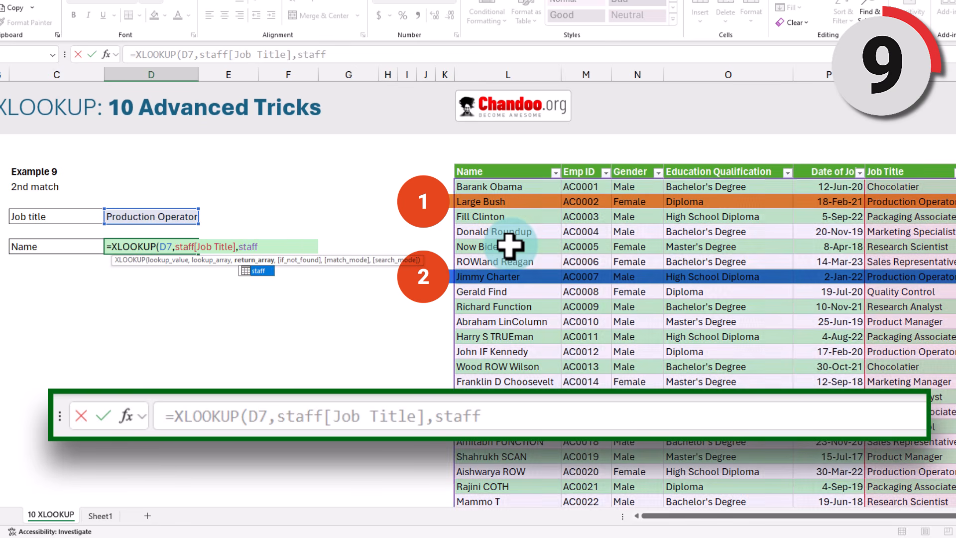
{"action": "type", "text": "[n"}
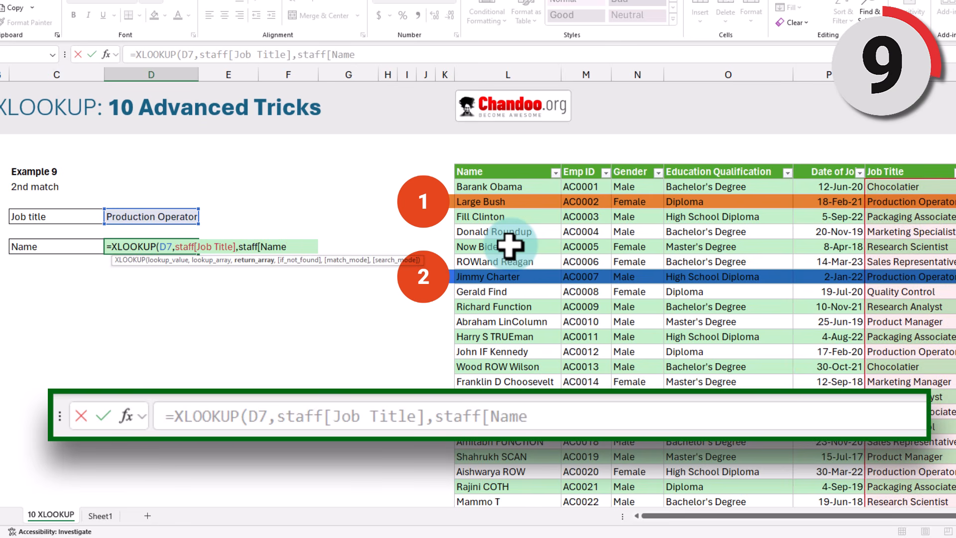
{"action": "type", "text": "]"}
{"action": "key", "text": "ctrl+Return"}
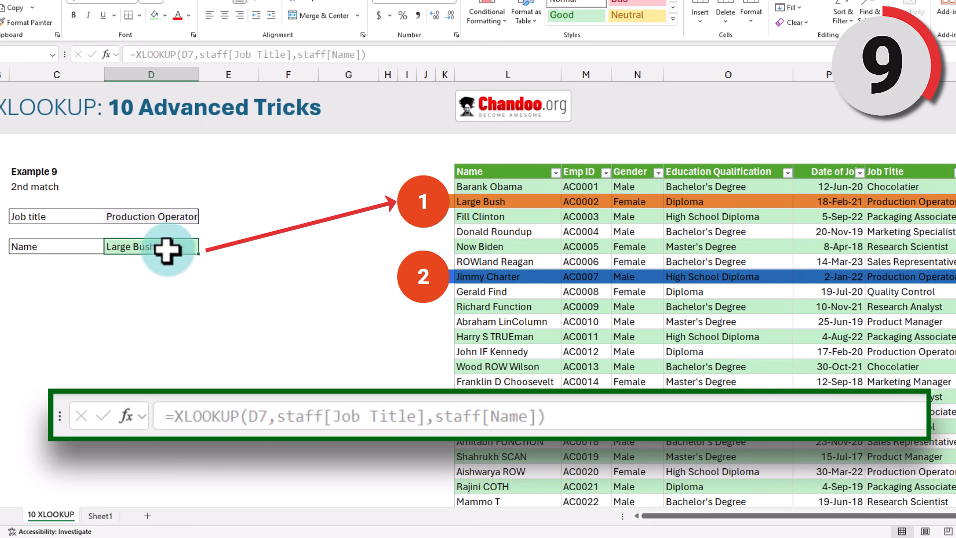
{"action": "left_click", "coordinate": [913, 200]}
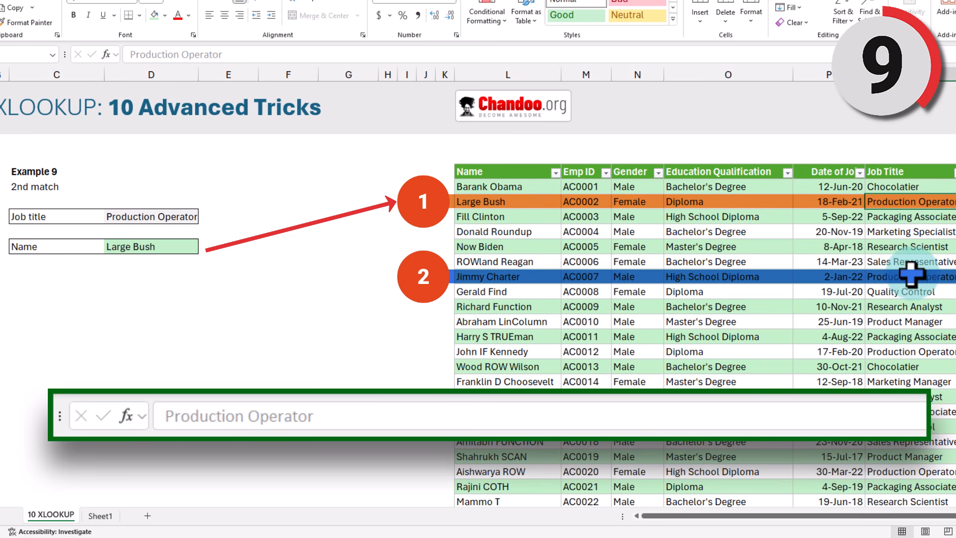
Step: Add search mode -1 to the Name XLOOKUP so it returns the last match, ShaHIDE Kapoor
{"action": "left_click", "coordinate": [137, 252]}
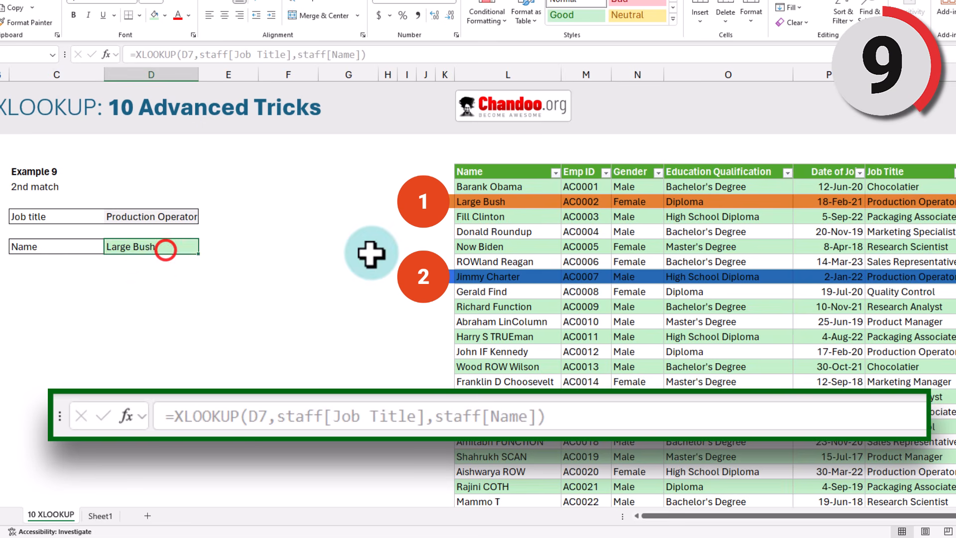
{"action": "key", "text": "F2"}
{"action": "key", "text": "BackSpace"}
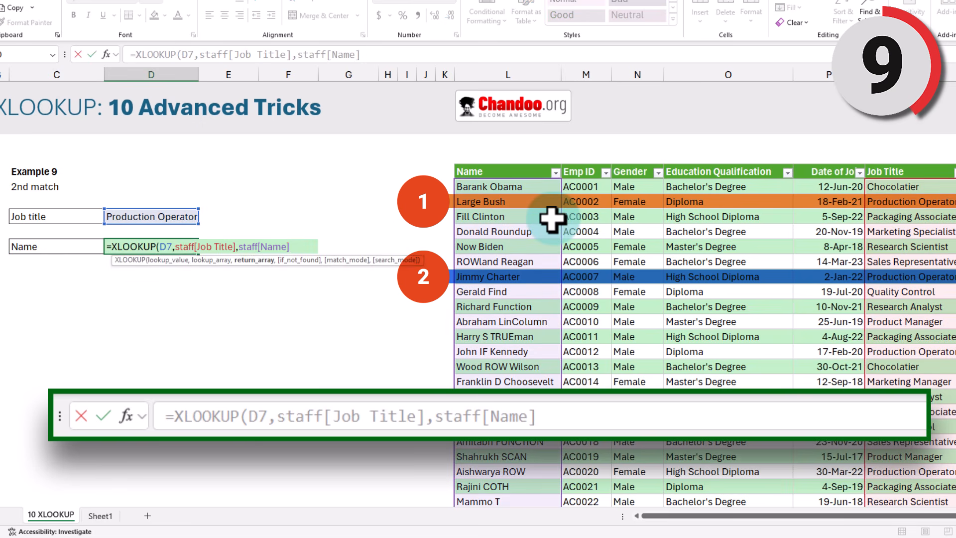
{"action": "type", "text": ",,"}
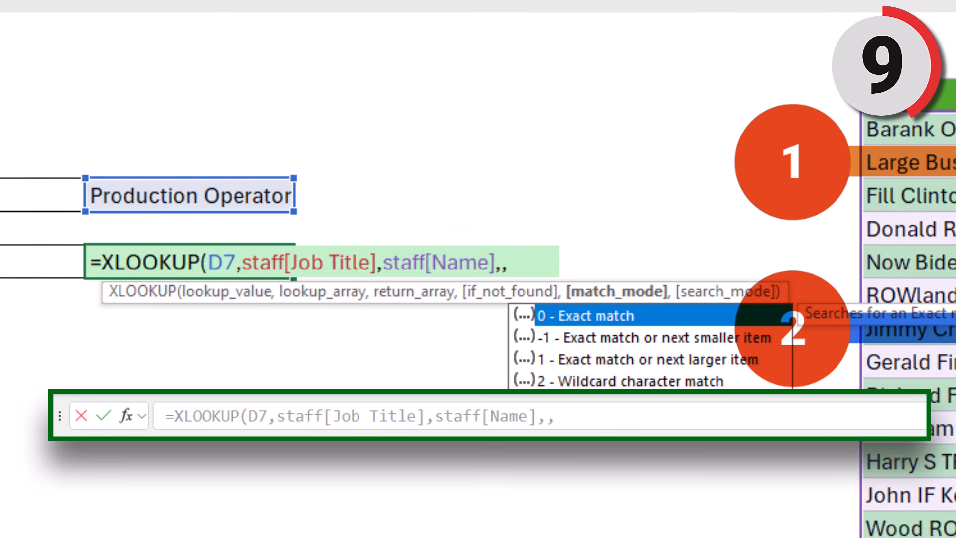
{"action": "type", "text": ","}
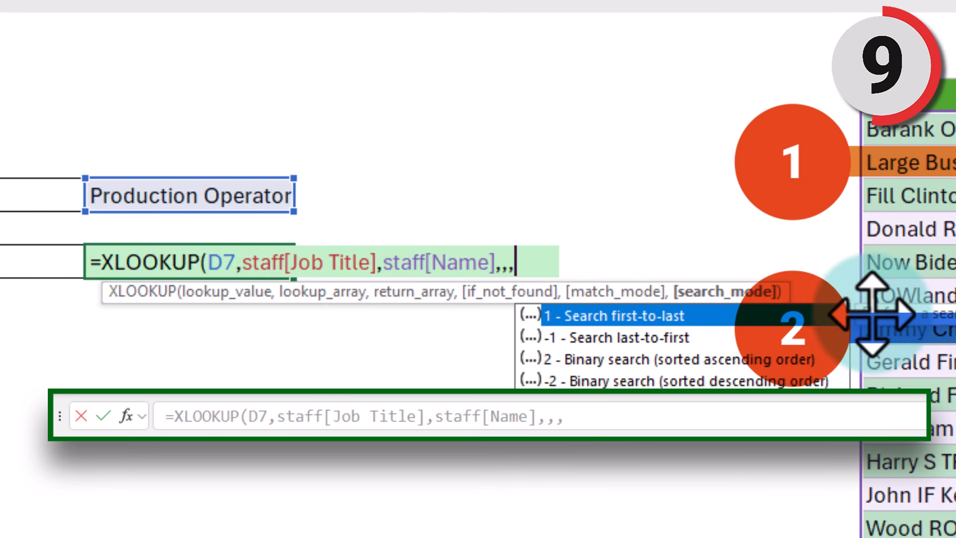
{"action": "type", "text": "-1"}
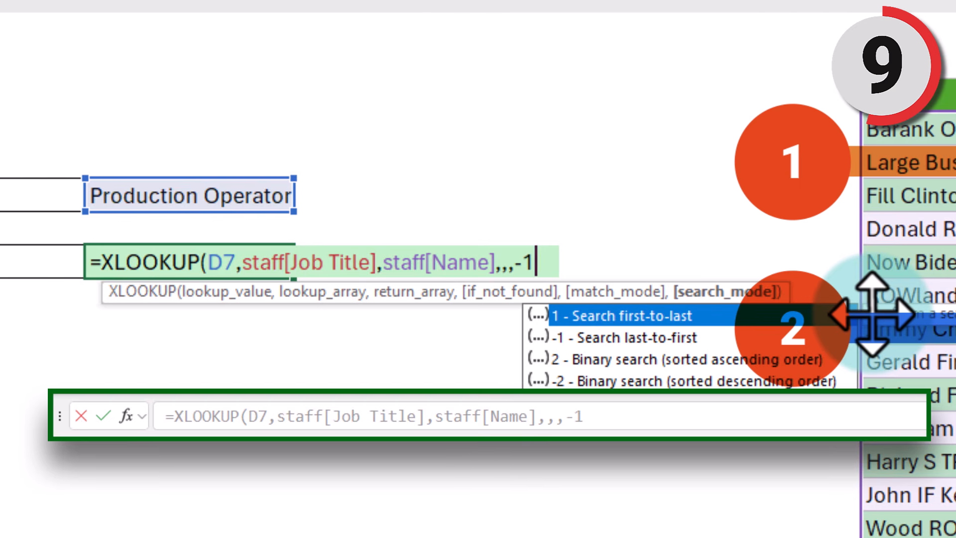
{"action": "type", "text": ")"}
{"action": "key", "text": "ctrl+Return"}
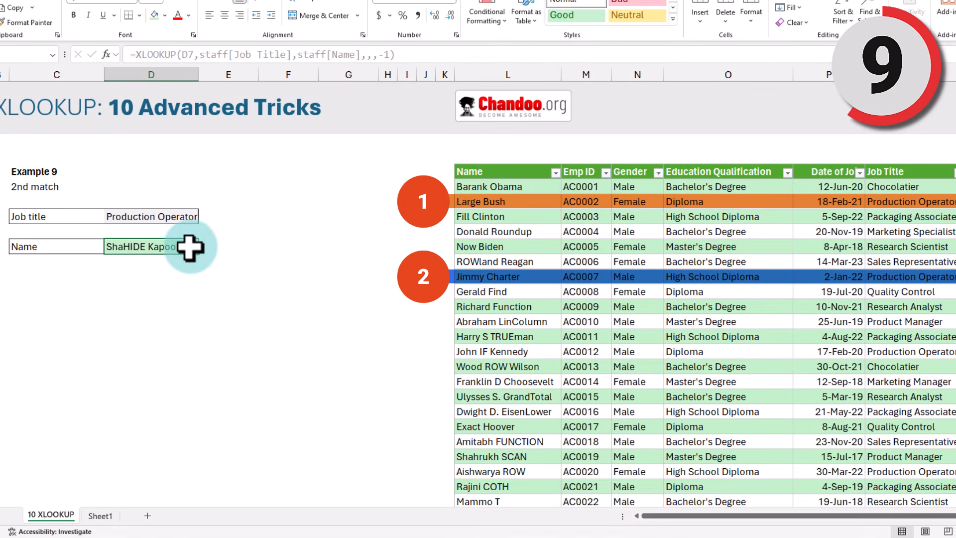
{"action": "left_click", "coordinate": [450, 277]}
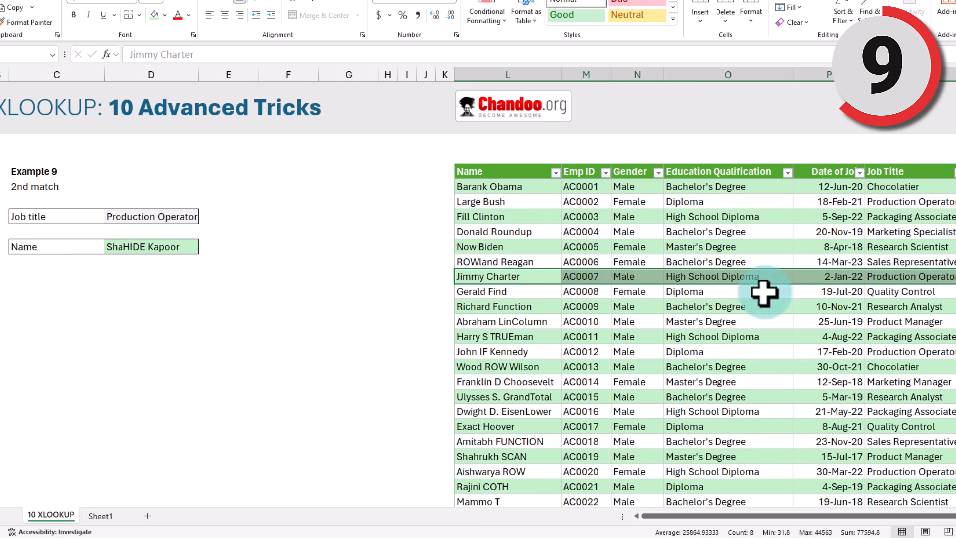
{"action": "left_click", "coordinate": [921, 201]}
{"action": "left_click", "coordinate": [914, 278]}
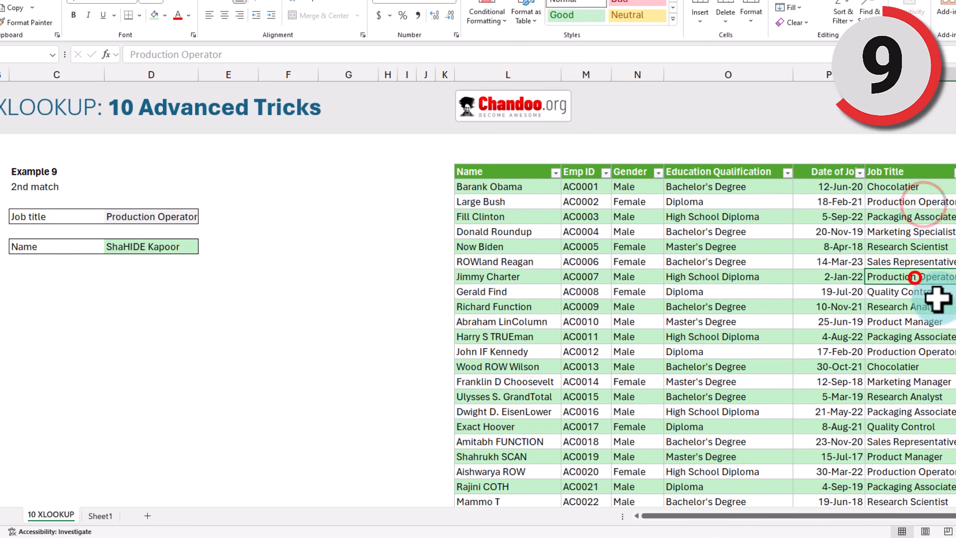
{"action": "scroll", "coordinate": [939, 309], "scroll_direction": "down", "scroll_amount": 1}
{"action": "scroll", "coordinate": [945, 331], "scroll_direction": "down", "scroll_amount": 5}
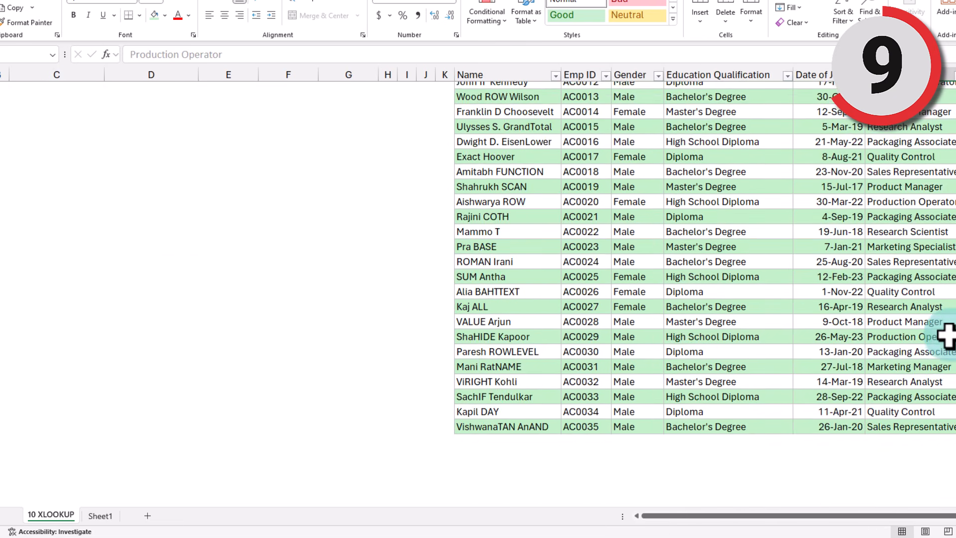
{"action": "left_click", "coordinate": [929, 427]}
{"action": "left_click_drag", "start_coordinate": [928, 427], "coordinate": [444, 338]}
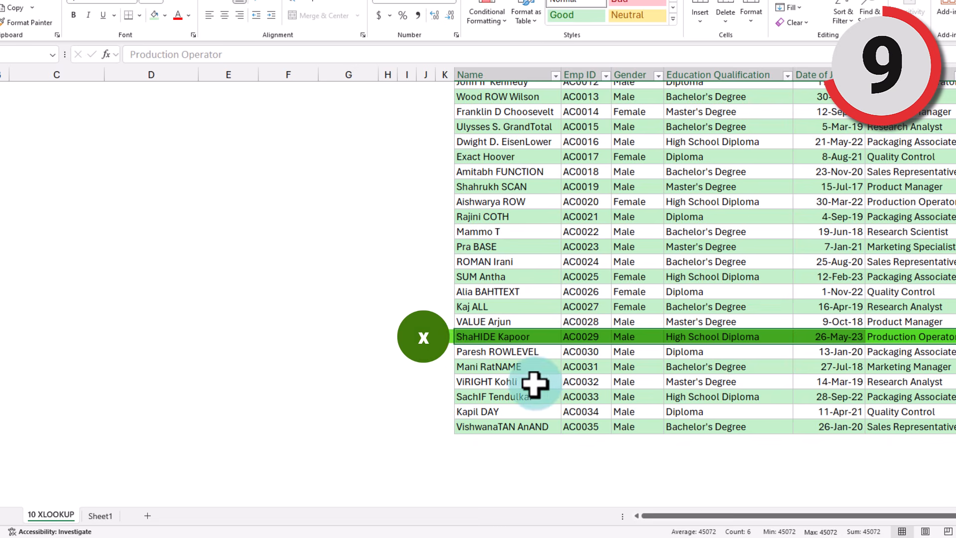
{"action": "scroll", "coordinate": [546, 395], "scroll_direction": "up", "scroll_amount": 5}
{"action": "scroll", "coordinate": [546, 395], "scroll_direction": "up", "scroll_amount": 1}
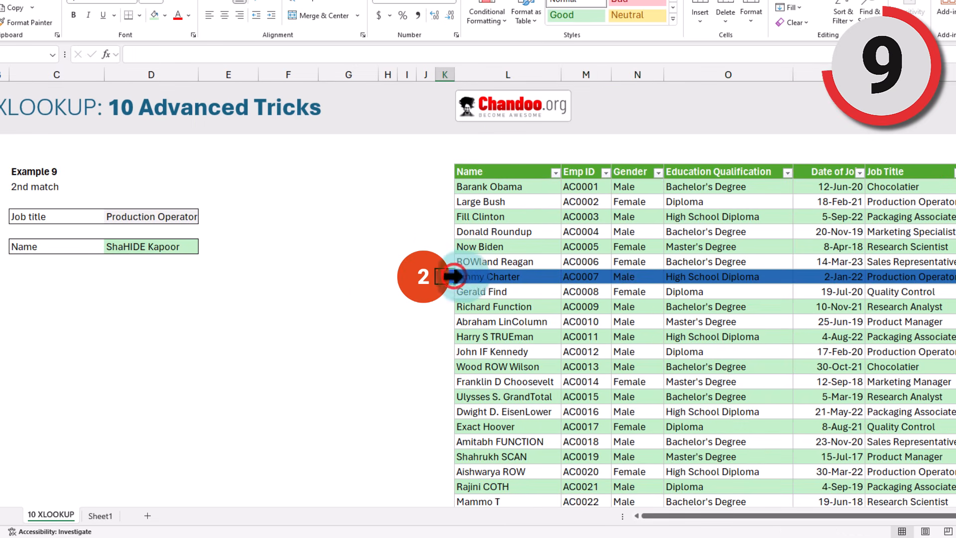
{"action": "left_click", "coordinate": [154, 246]}
{"action": "key", "text": "F2"}
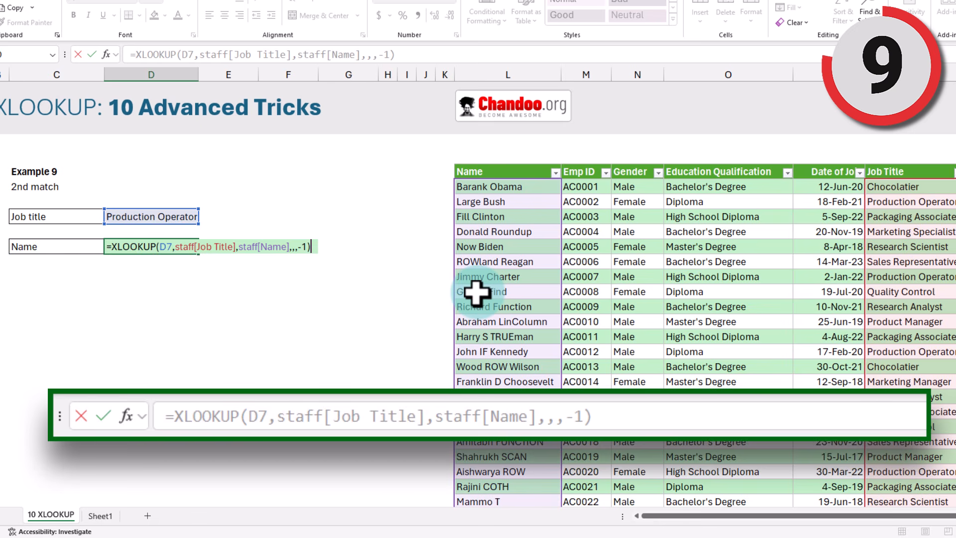
Step: Replace the Name formula with =FILTER(staff[Name],staff[Job Title]=D7)
{"action": "key", "text": "Escape"}
{"action": "type", "text": "=f"}
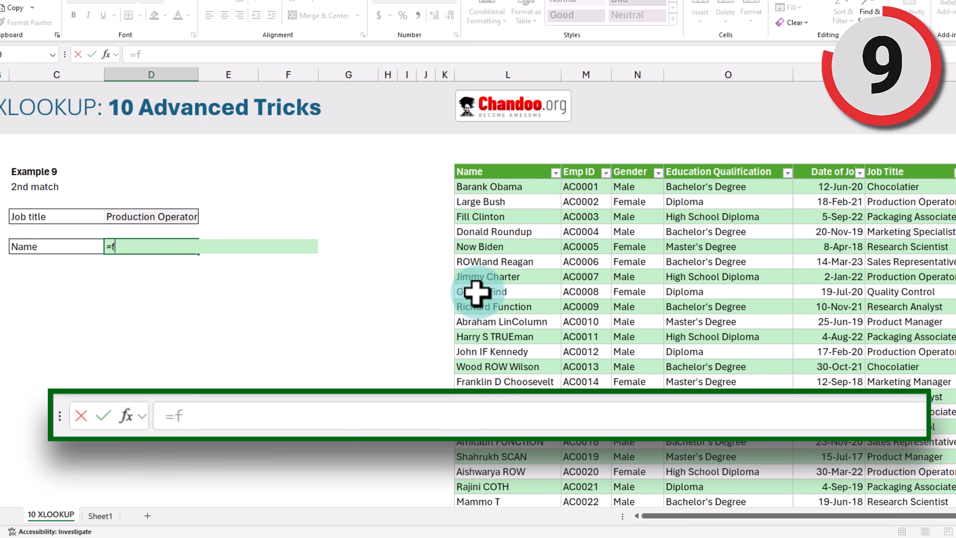
{"action": "type", "text": "ilter"}
{"action": "key", "text": "Tab"}
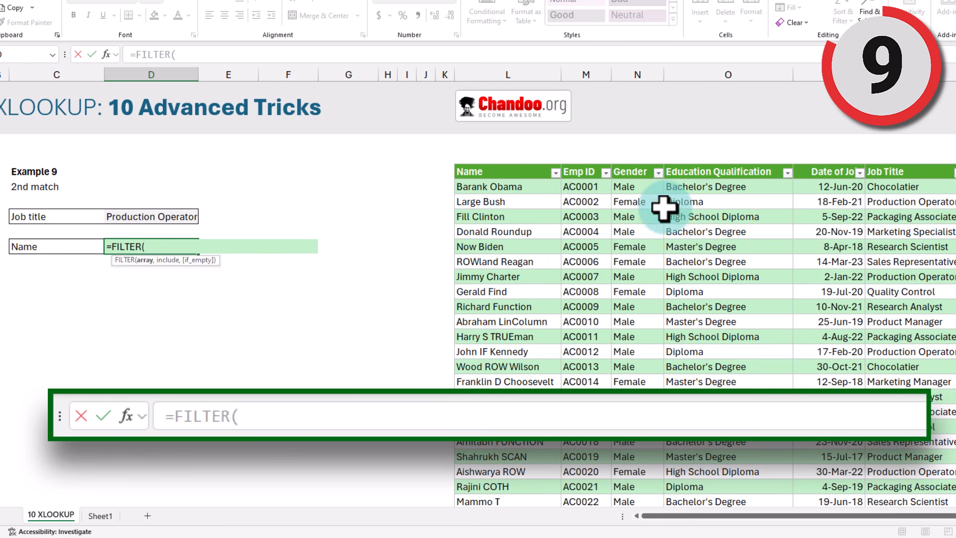
{"action": "left_click", "coordinate": [507, 160]}
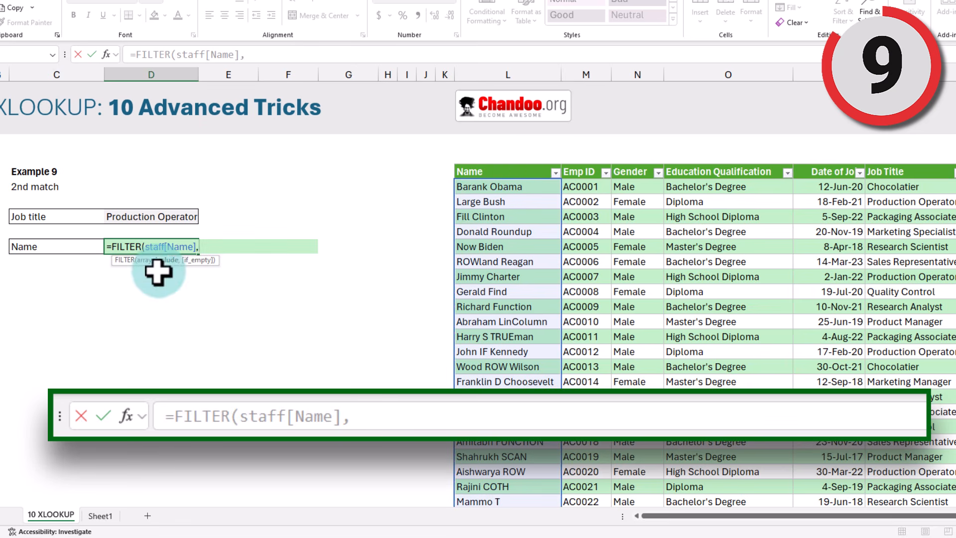
{"action": "left_click", "coordinate": [899, 168]}
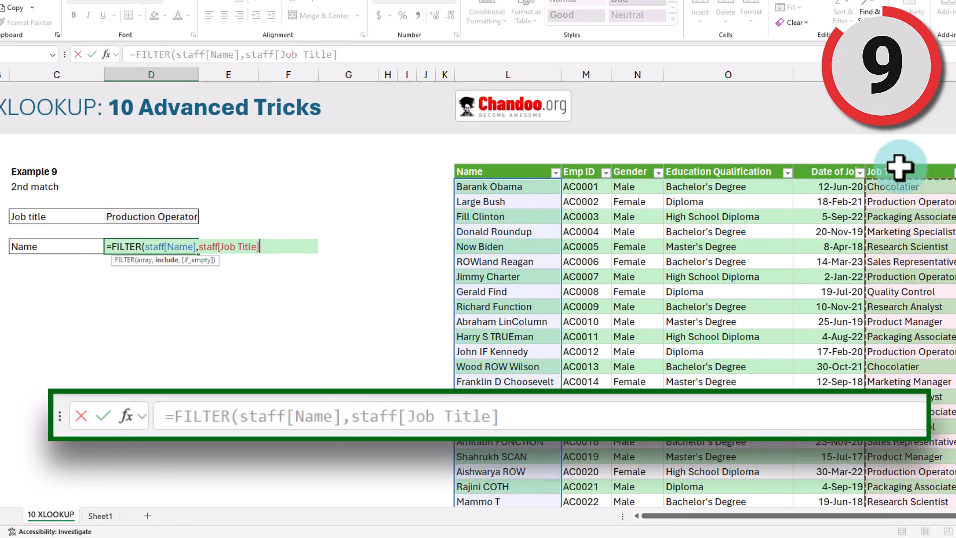
{"action": "type", "text": "="}
{"action": "left_click", "coordinate": [139, 216]}
{"action": "type", "text": ")"}
Step: Wrap the FILTER in INDEX(...,2) so the Name cell returns Jimmy Charter
{"action": "left_click", "coordinate": [114, 247]}
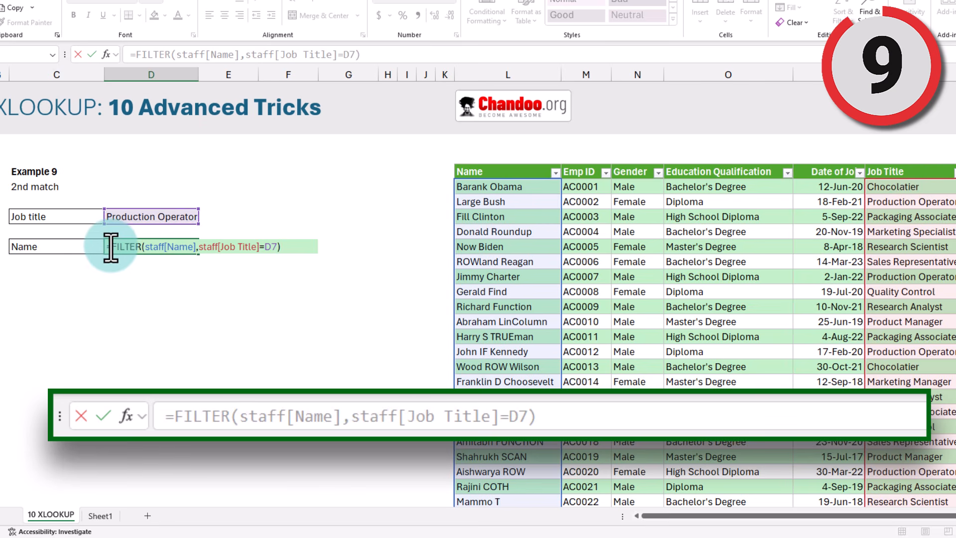
{"action": "left_click", "coordinate": [110, 246]}
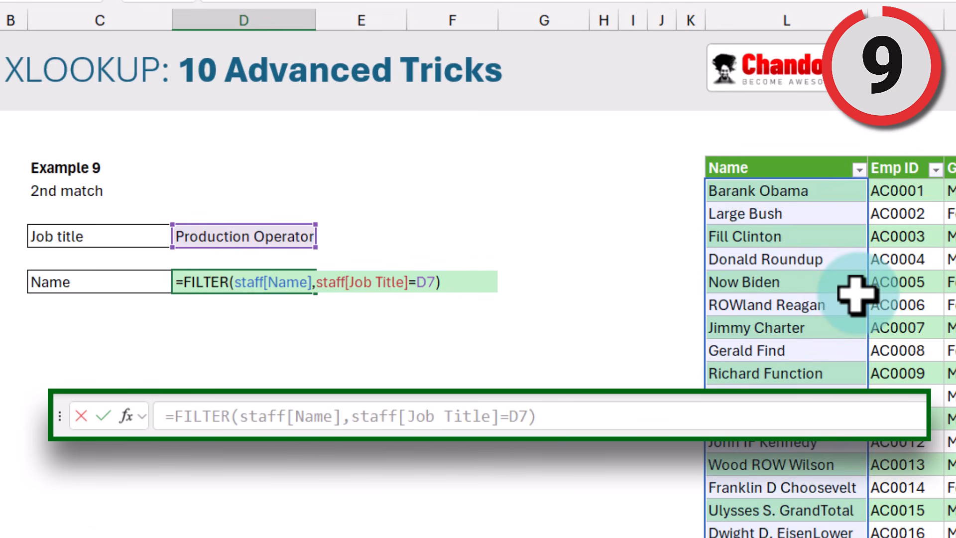
{"action": "type", "text": "index"}
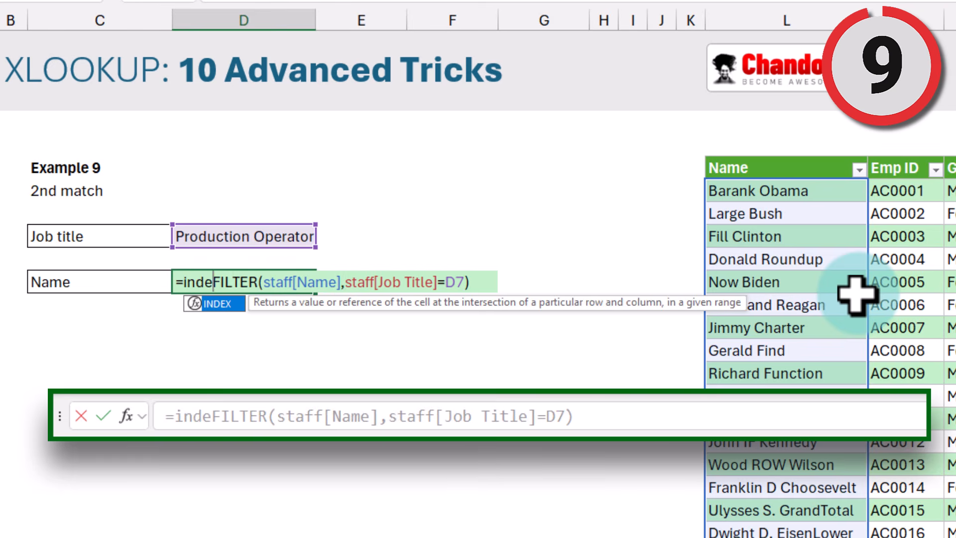
{"action": "key", "text": "Tab"}
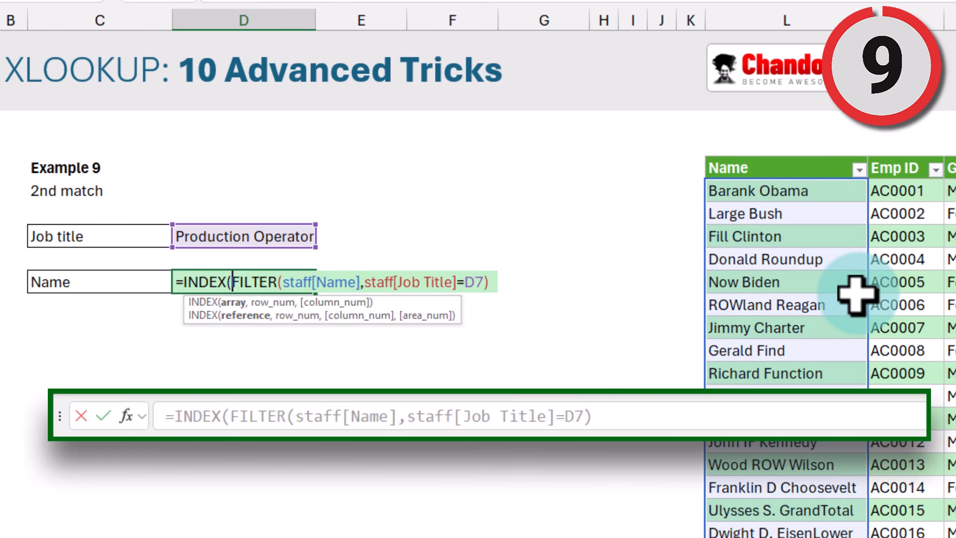
{"action": "type", "text": ","}
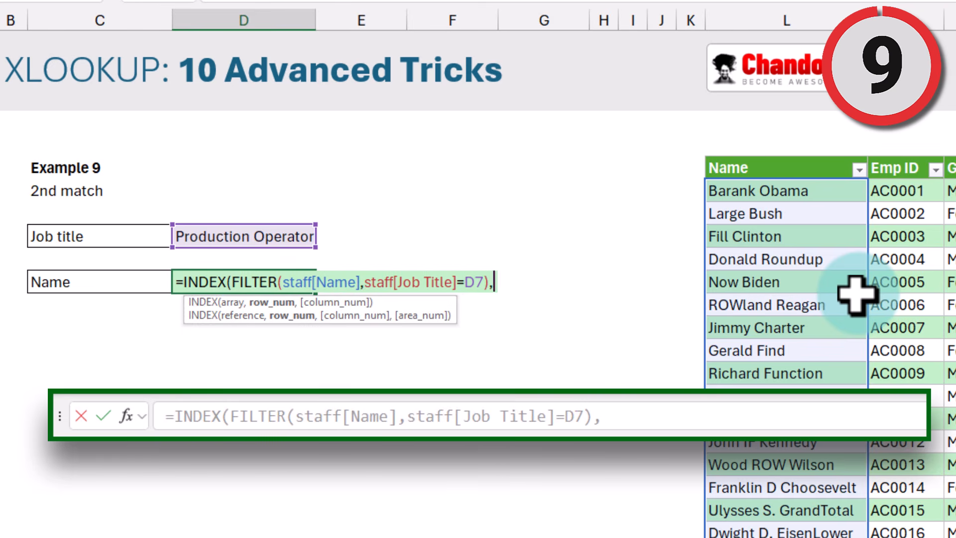
{"action": "type", "text": "2)"}
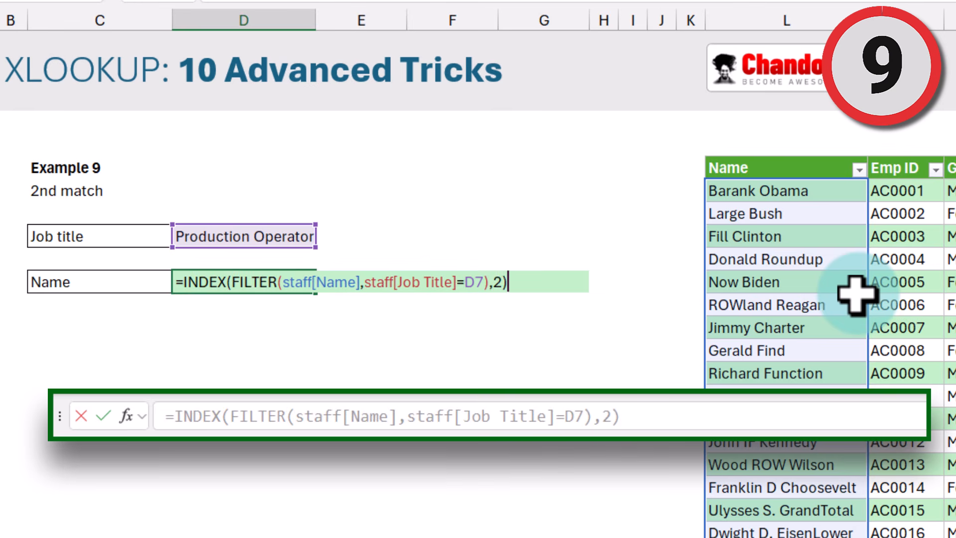
{"action": "key", "text": "Return"}
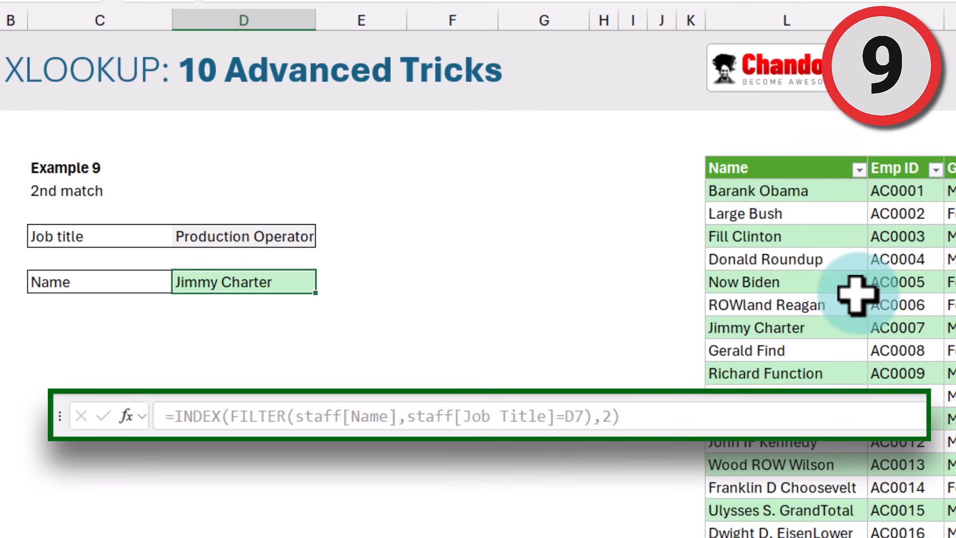
{"action": "left_click", "coordinate": [269, 285]}
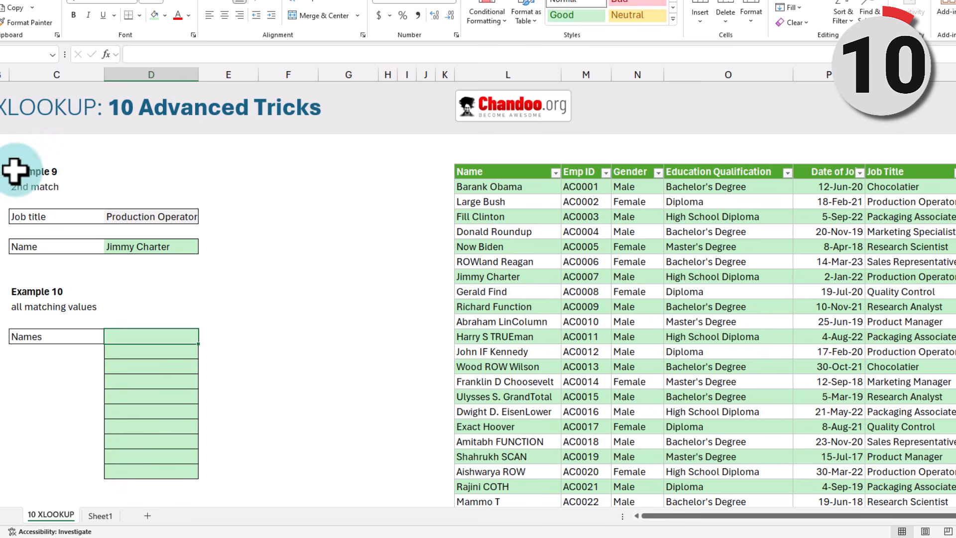
Step: In the first Example 10 Names cell, enter =FILTER(staff[Name],staff[Job Title]=D7)
{"action": "left_click", "coordinate": [27, 306]}
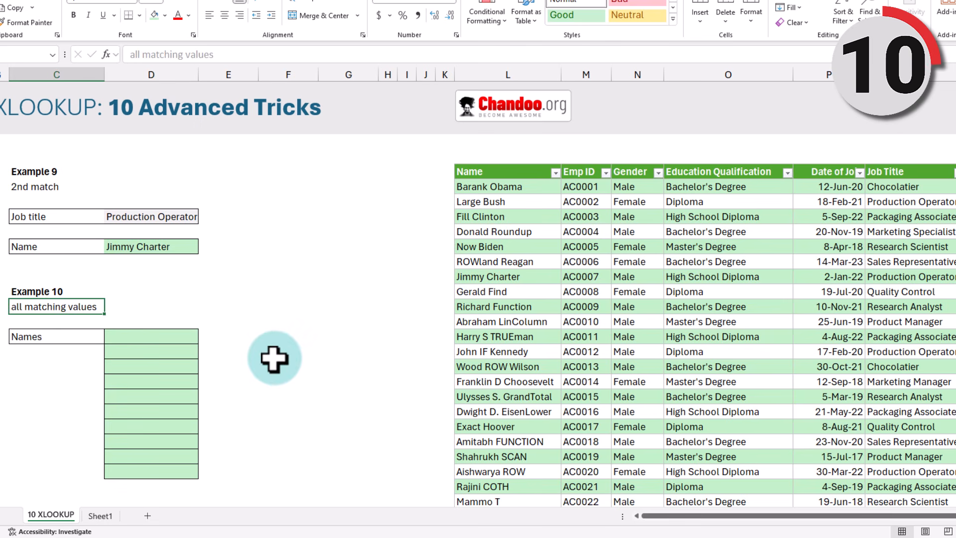
{"action": "left_click", "coordinate": [164, 336]}
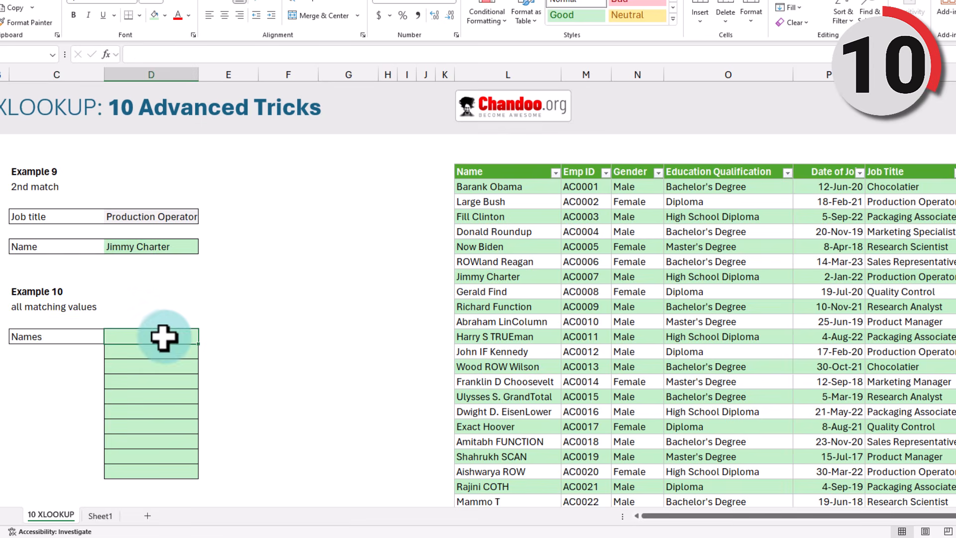
{"action": "type", "text": "=fil"}
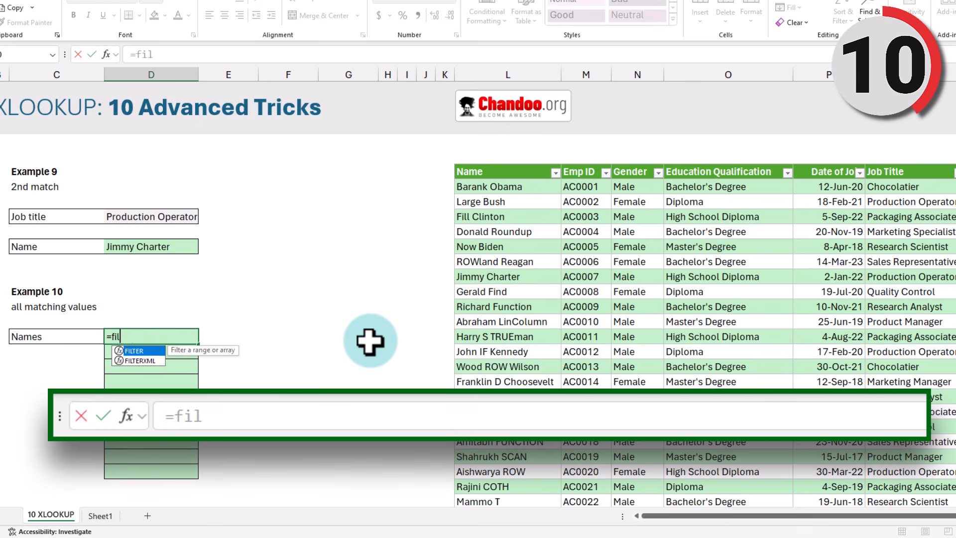
{"action": "type", "text": "ter"}
{"action": "key", "text": "Tab"}
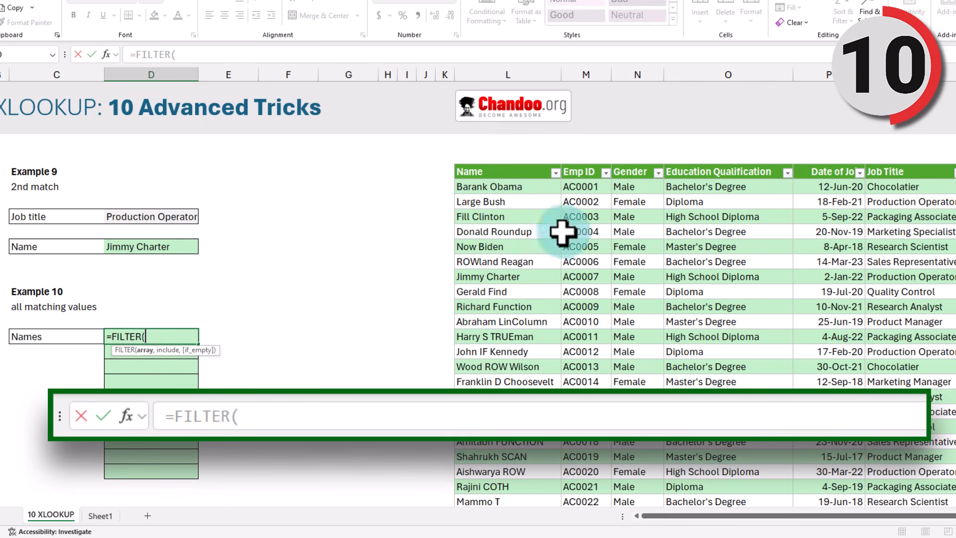
{"action": "left_click", "coordinate": [522, 169]}
{"action": "type", "text": ","}
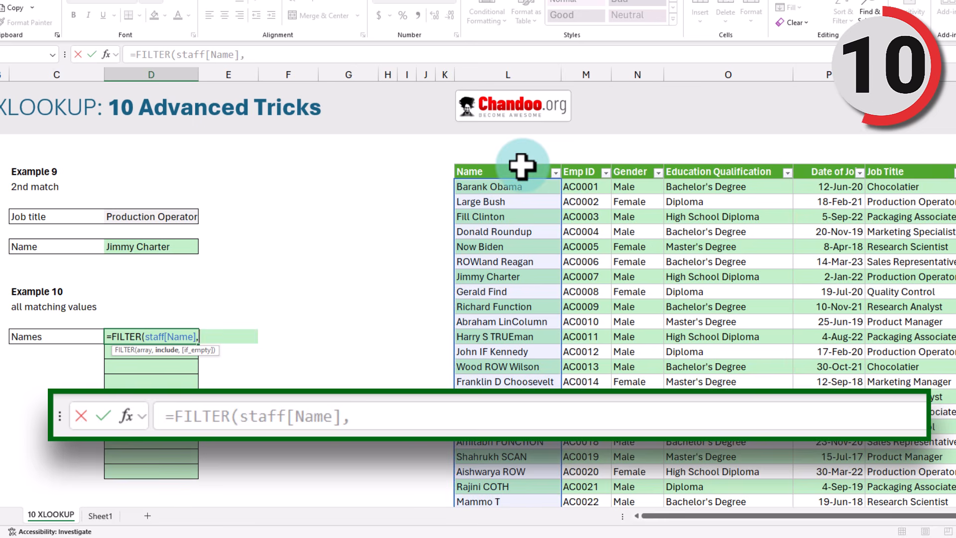
{"action": "left_click", "coordinate": [906, 169]}
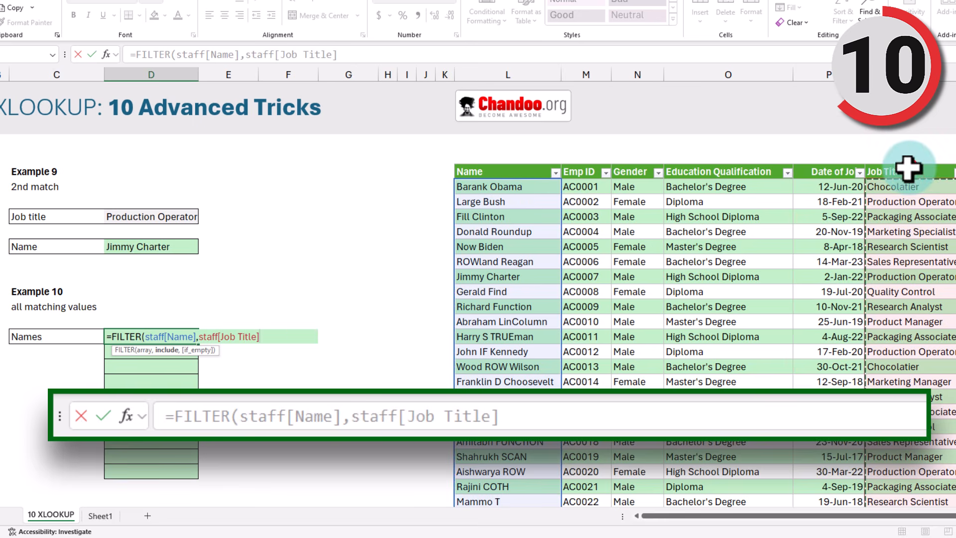
{"action": "type", "text": "="}
{"action": "left_click", "coordinate": [164, 211]}
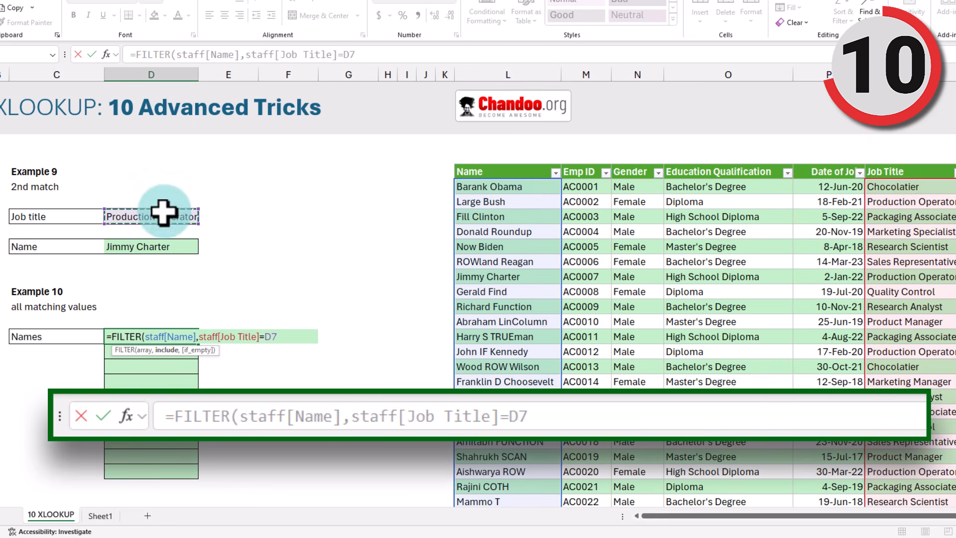
{"action": "key", "text": "Return"}
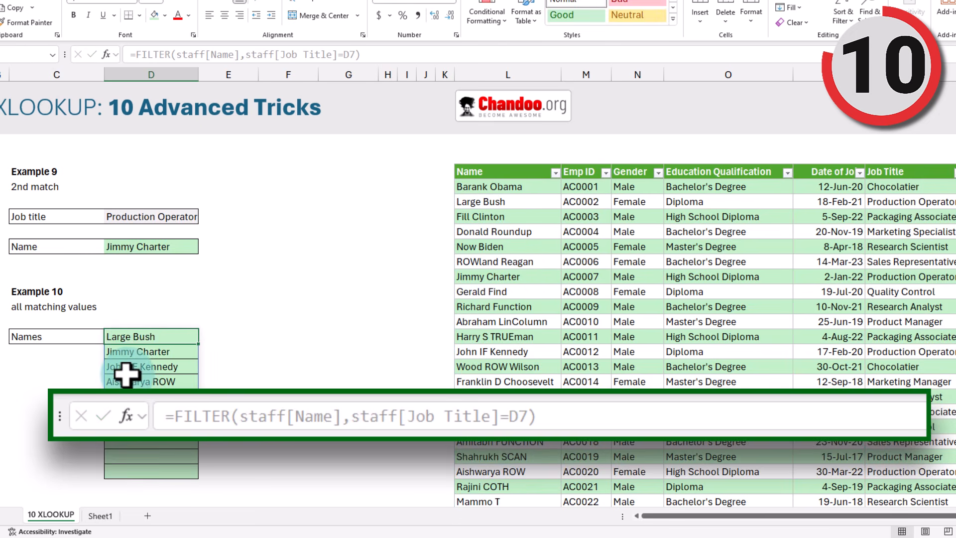
Step: Check the five spilled names, including Jimmy Charter, John IF Kennedy and Aishwarya ROW
{"action": "left_click", "coordinate": [138, 334]}
{"action": "left_click_drag", "start_coordinate": [138, 333], "coordinate": [145, 395]}
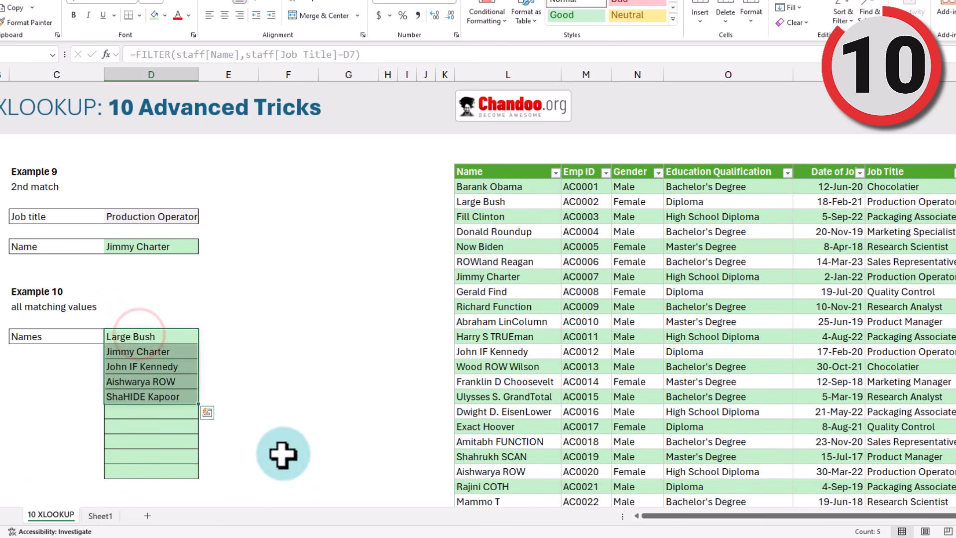
{"action": "left_click", "coordinate": [171, 355]}
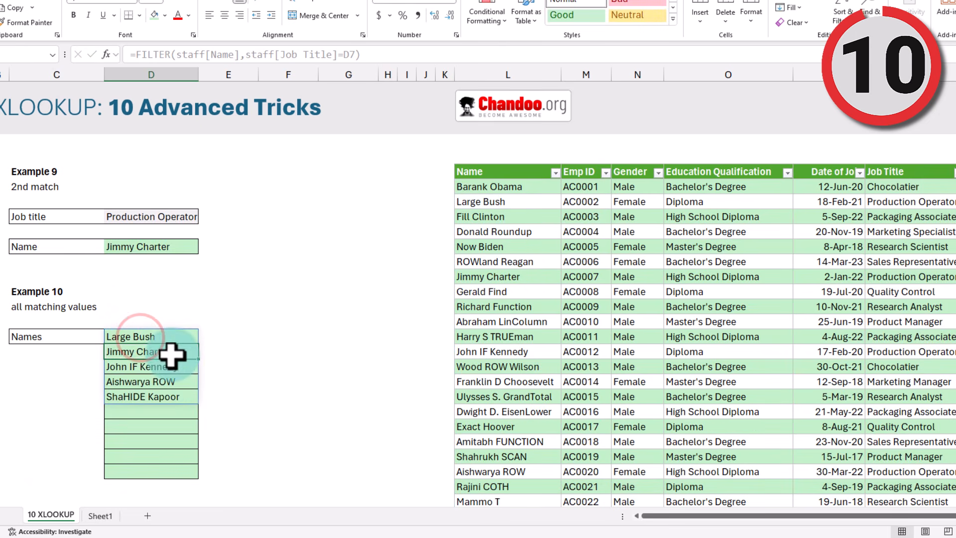
{"action": "left_click", "coordinate": [169, 365]}
{"action": "left_click", "coordinate": [180, 381]}
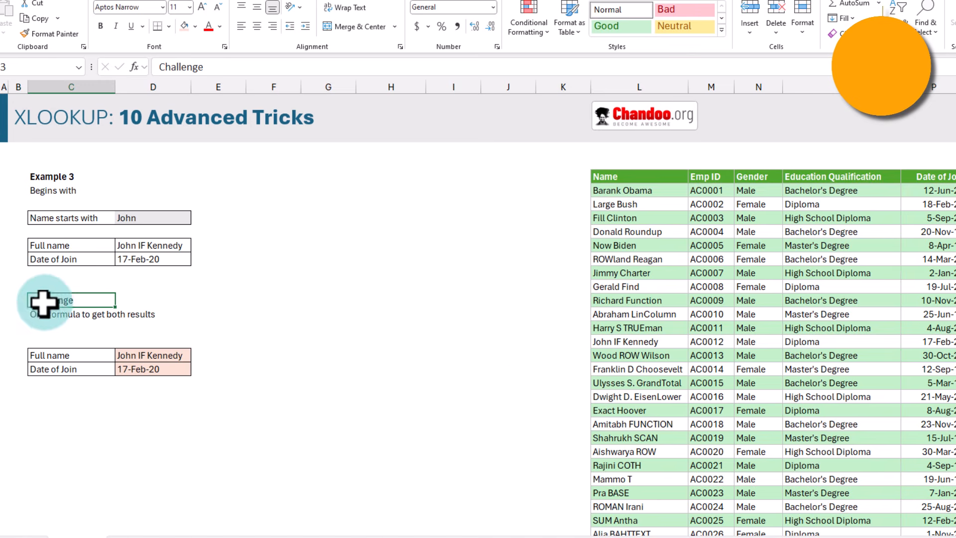
Step: Review the Challenge notes and discard the old TRANSPOSE formula in the Full name cell
{"action": "left_click", "coordinate": [43, 301]}
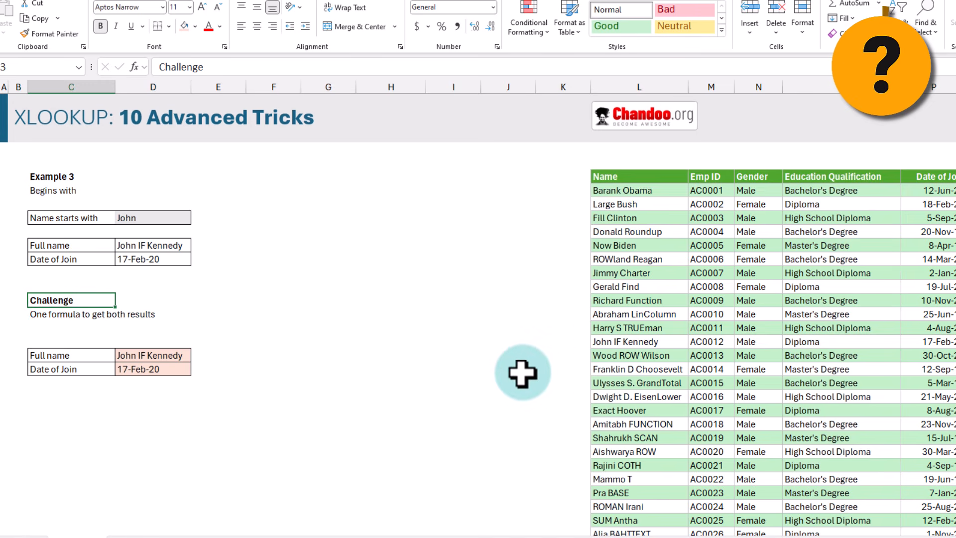
{"action": "left_click", "coordinate": [37, 311]}
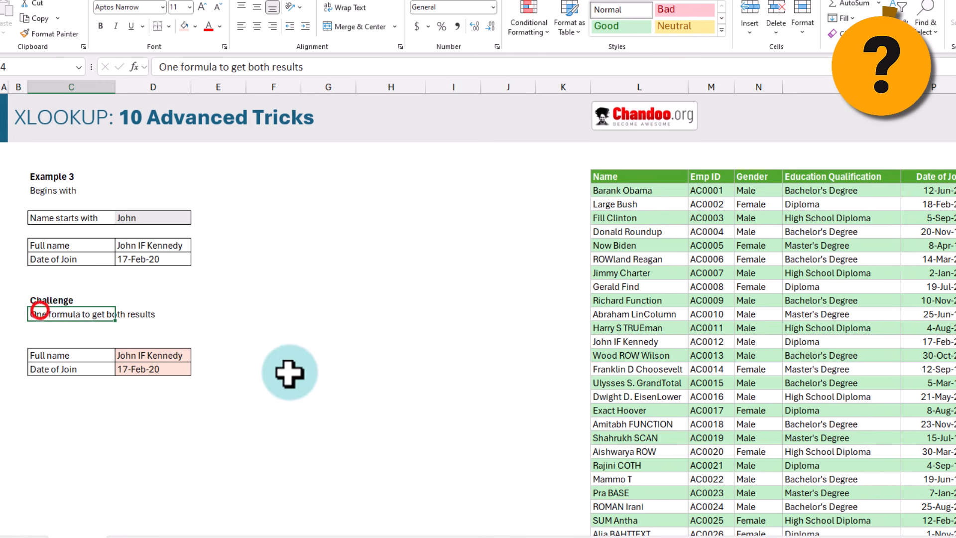
{"action": "double_click", "coordinate": [149, 355]}
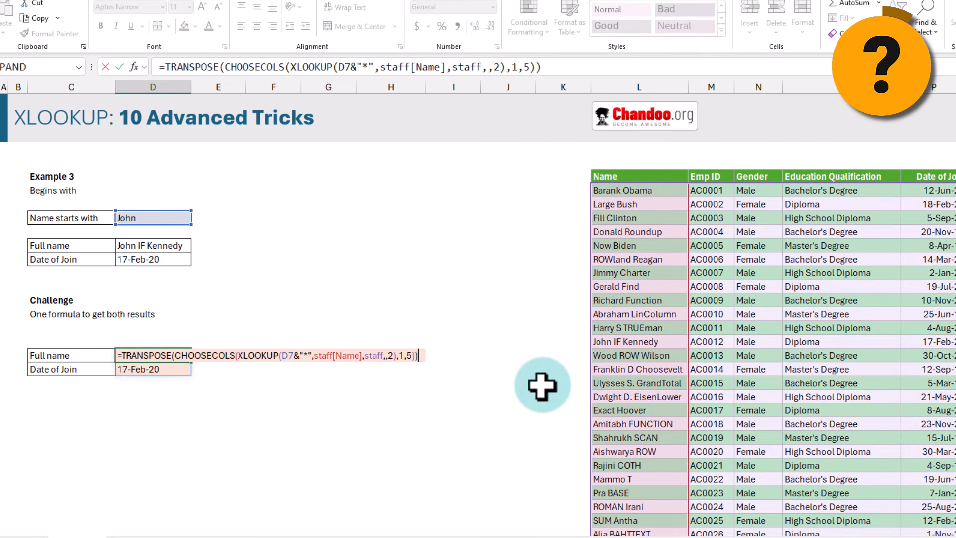
{"action": "key", "text": "Escape"}
Step: Enter =XLOOKUP(D7&"*",staff[Name],staff,,2) to spill John IF Kennedy's full record across the row
{"action": "type", "text": "=xl"}
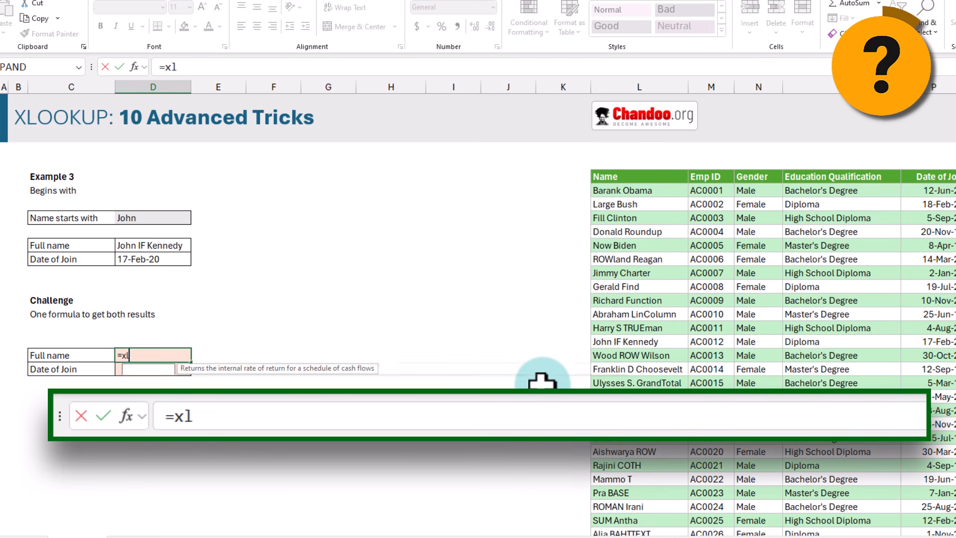
{"action": "key", "text": "Tab"}
{"action": "left_click", "coordinate": [160, 218]}
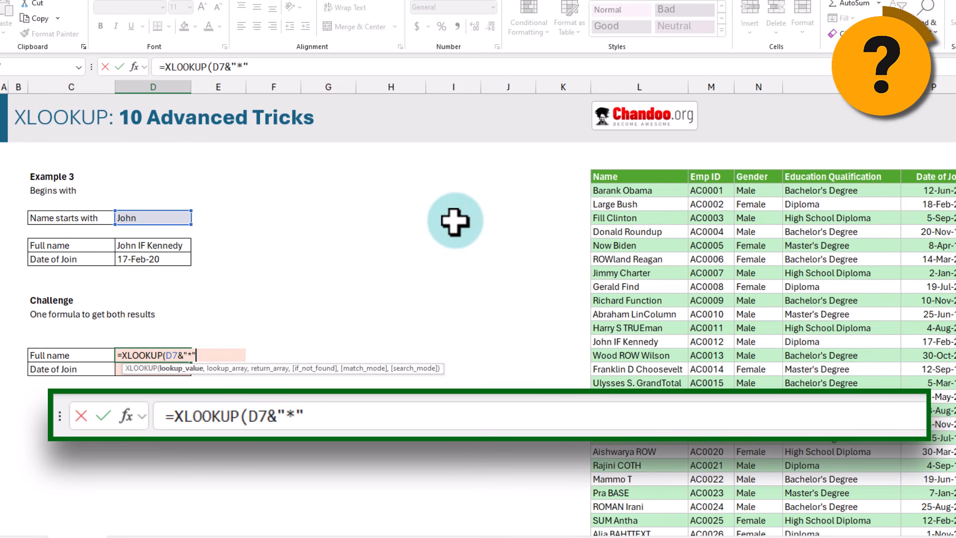
{"action": "type", "text": "&\"*\",staff"}
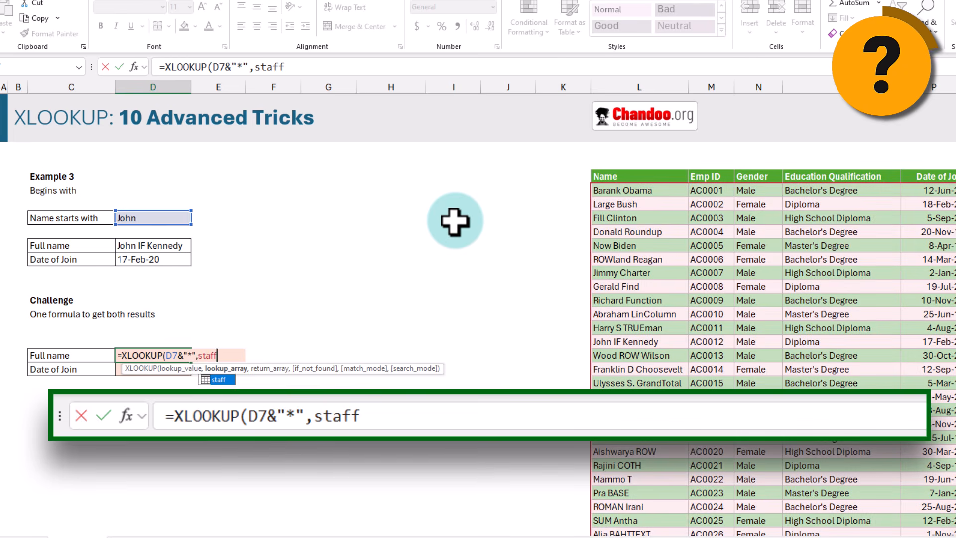
{"action": "type", "text": "[na"}
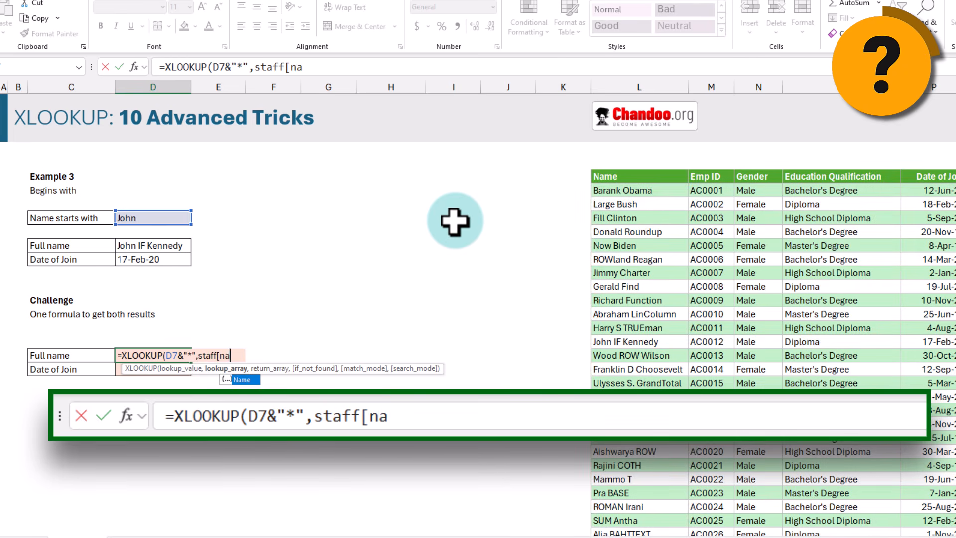
{"action": "key", "text": "Tab"}
{"action": "type", "text": "],"}
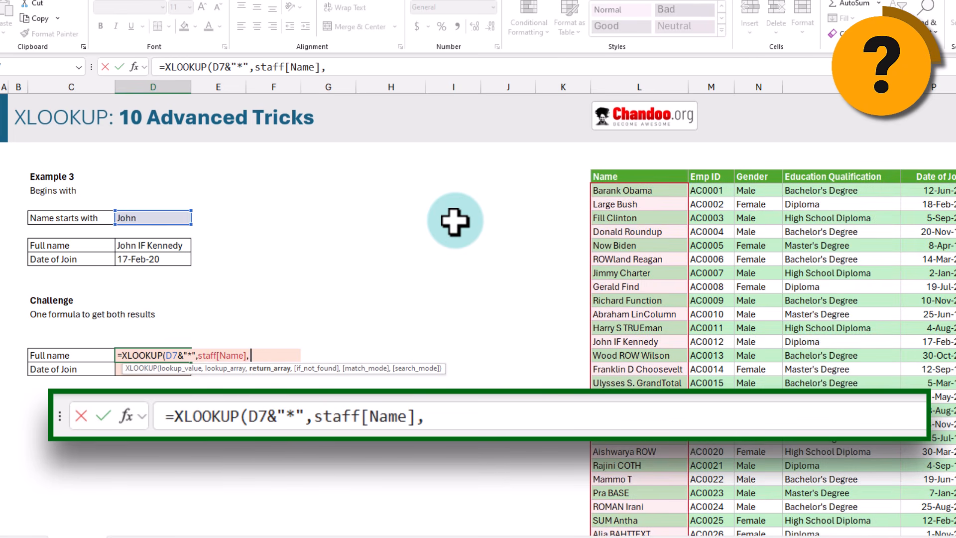
{"action": "type", "text": " staff"}
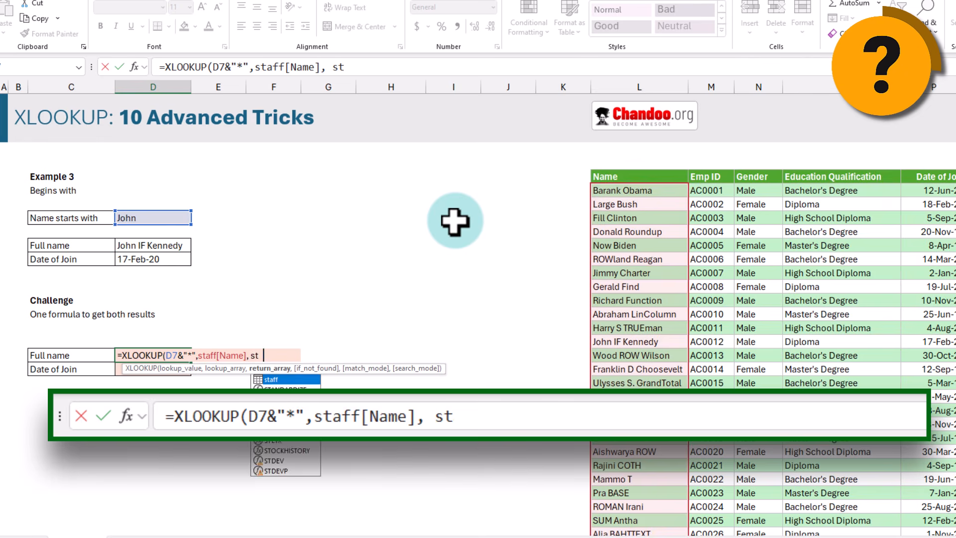
{"action": "type", "text": ","}
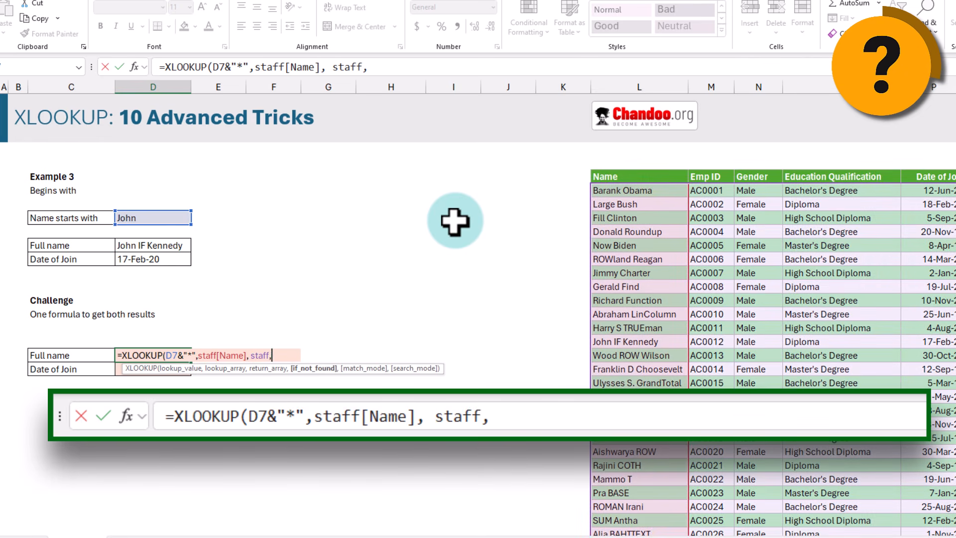
{"action": "type", "text": ",2)"}
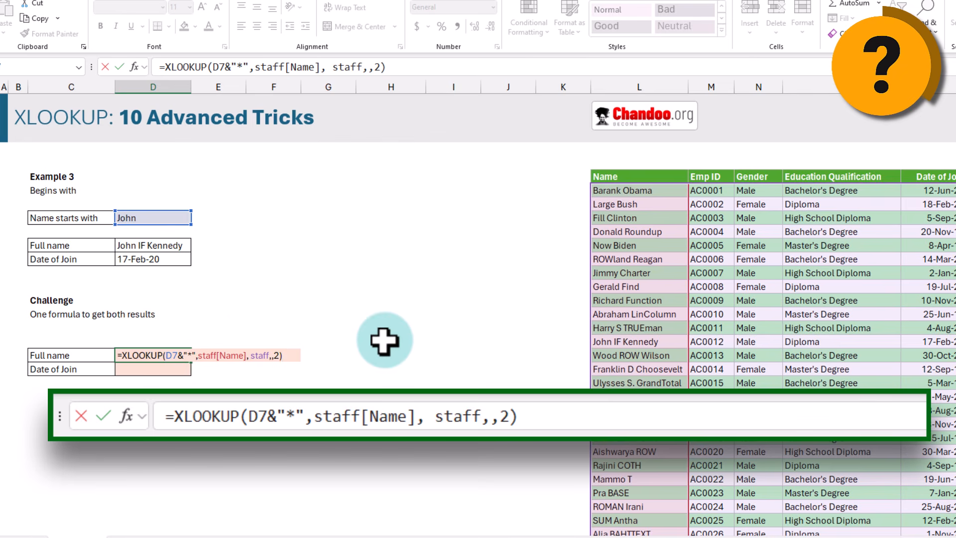
{"action": "key", "text": "Return"}
{"action": "mouse_move", "coordinate": [159, 355]}
{"action": "left_mouse_down"}
{"action": "mouse_move", "coordinate": [562, 358]}
{"action": "mouse_move", "coordinate": [273, 373]}
{"action": "mouse_move", "coordinate": [143, 357]}
{"action": "mouse_move", "coordinate": [174, 359]}
{"action": "mouse_move", "coordinate": [160, 354]}
{"action": "left_mouse_up"}
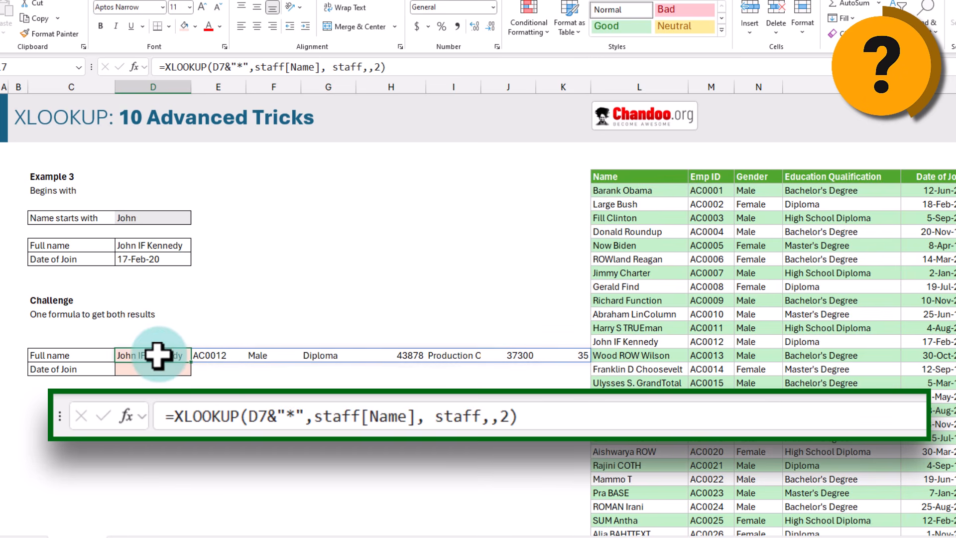
Step: Identify the name and 43878 join-date results and their Name and Date of Join columns
{"action": "left_click", "coordinate": [149, 353]}
{"action": "left_click", "coordinate": [408, 354], "text": "ctrl"}
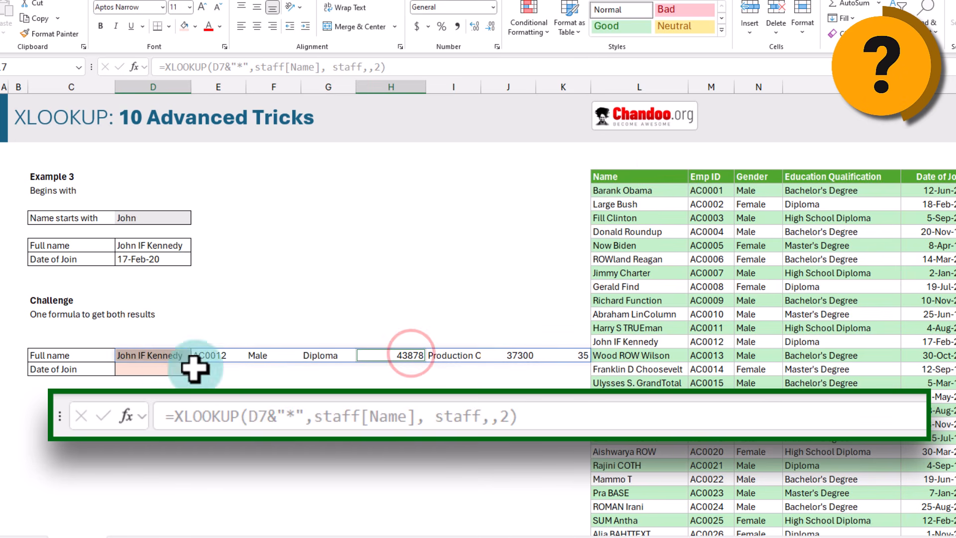
{"action": "left_click", "coordinate": [644, 172]}
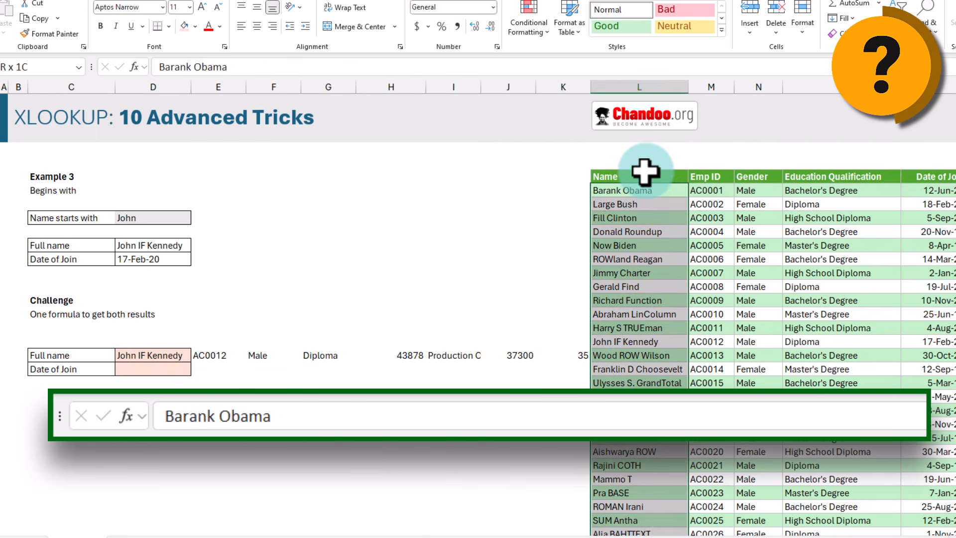
{"action": "left_click", "coordinate": [946, 169]}
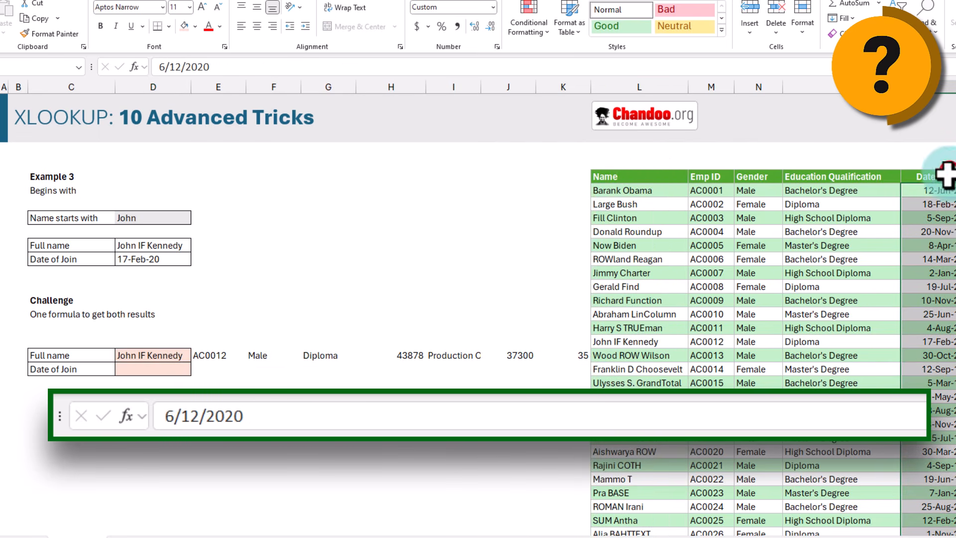
Step: Wrap the lookup in CHOOSECOLS(...,1,5) to return only John IF Kennedy and 43878
{"action": "left_click", "coordinate": [131, 357]}
{"action": "key", "text": "F2"}
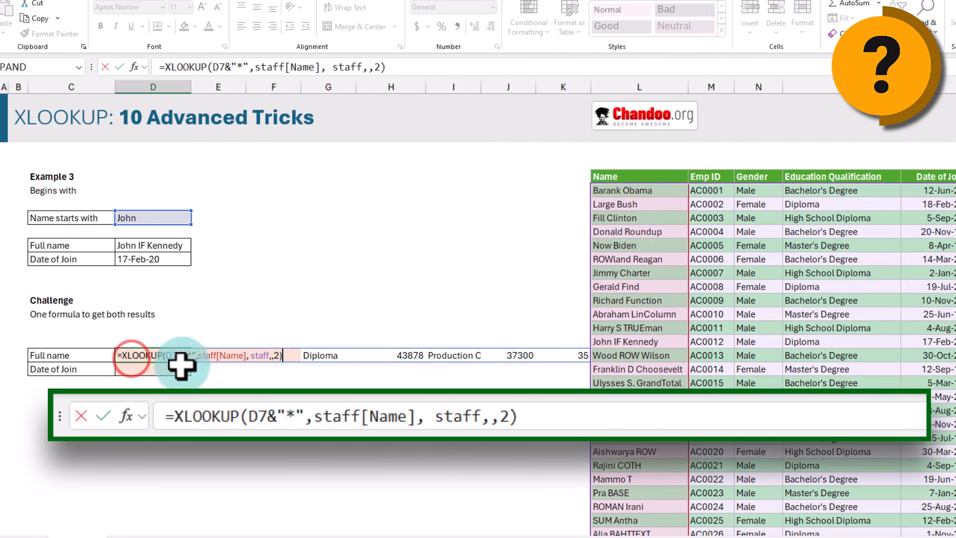
{"action": "left_click", "coordinate": [119, 353]}
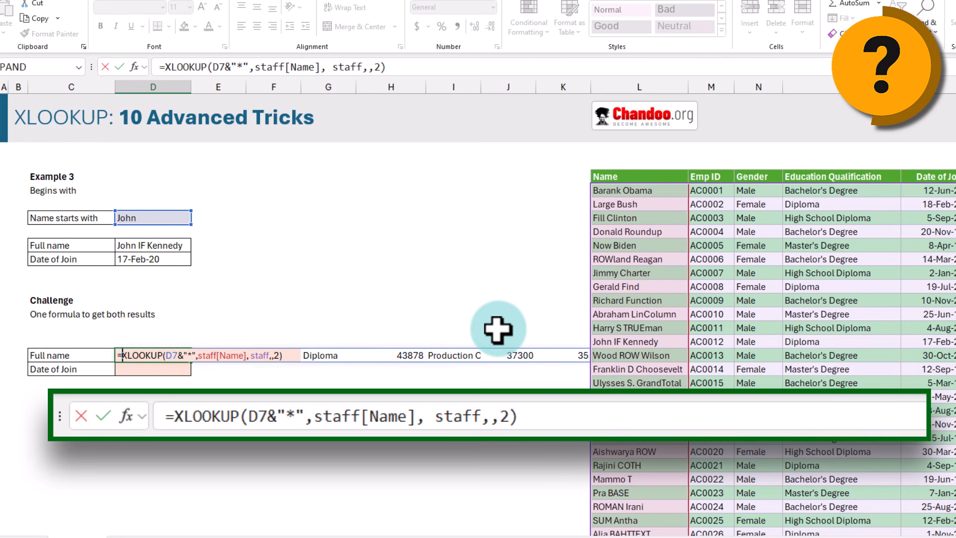
{"action": "type", "text": "choos"}
{"action": "key", "text": "Down"}
{"action": "key", "text": "Tab"}
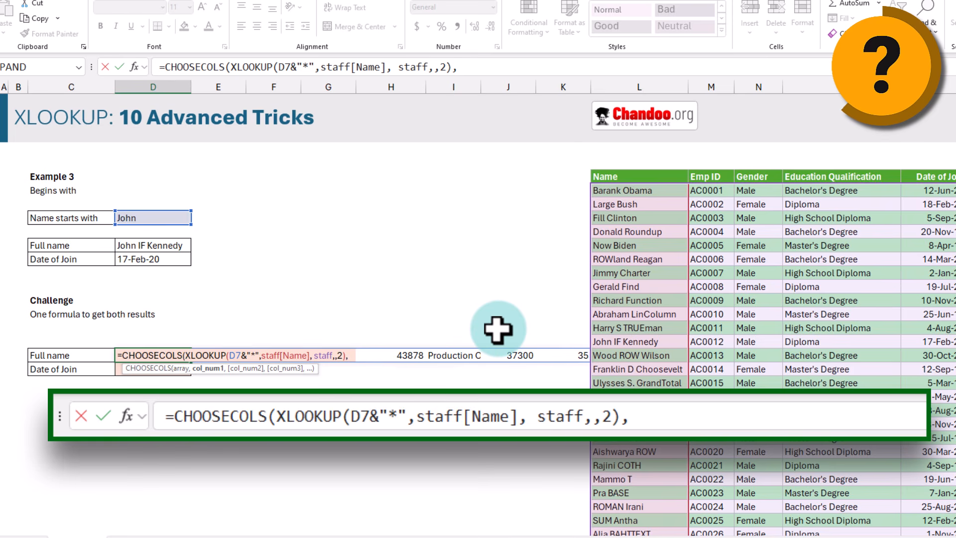
{"action": "type", "text": ","}
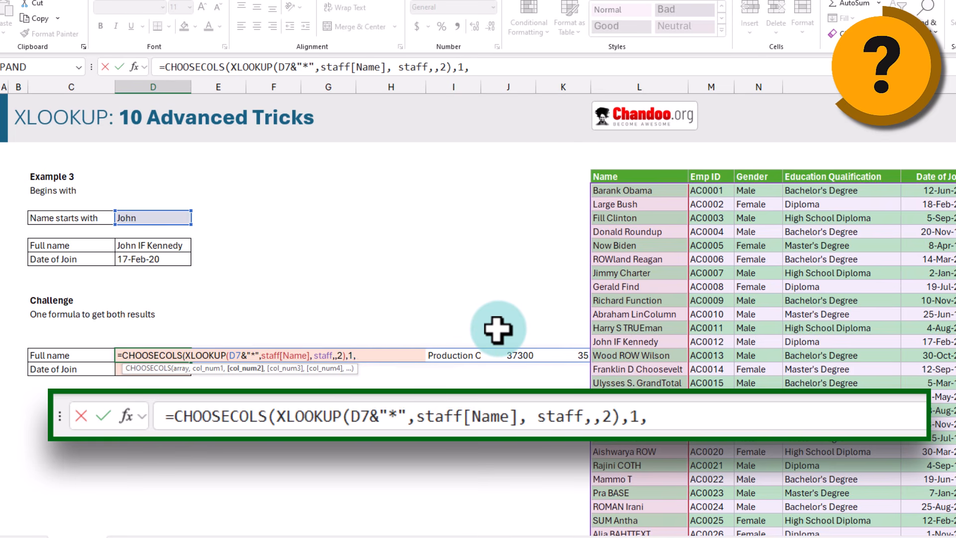
{"action": "type", "text": "5)"}
{"action": "key", "text": "Return"}
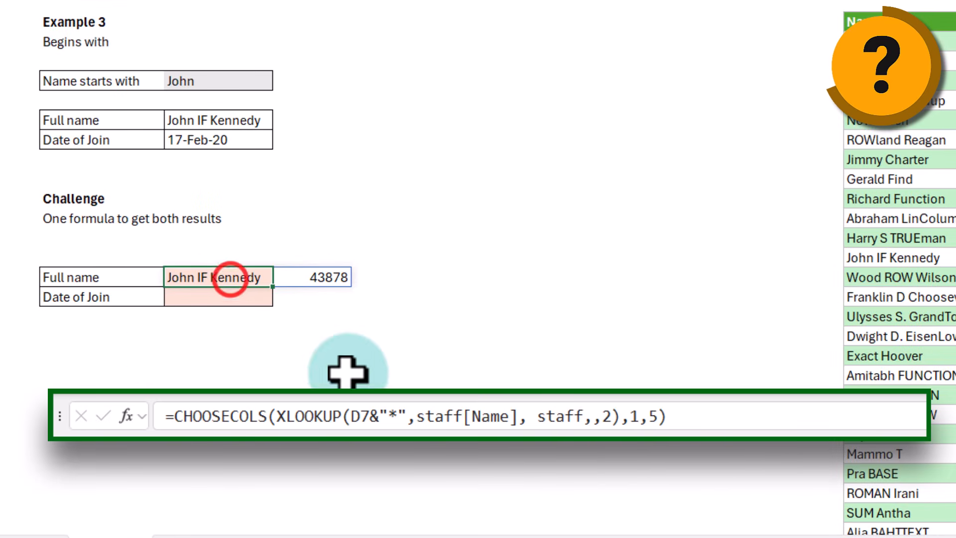
Step: Wrap the challenge CHOOSECOLS formula in TRANSPOSE so the name and join date stack vertically
{"action": "left_click", "coordinate": [323, 277]}
{"action": "left_click_drag", "start_coordinate": [203, 277], "coordinate": [299, 274]}
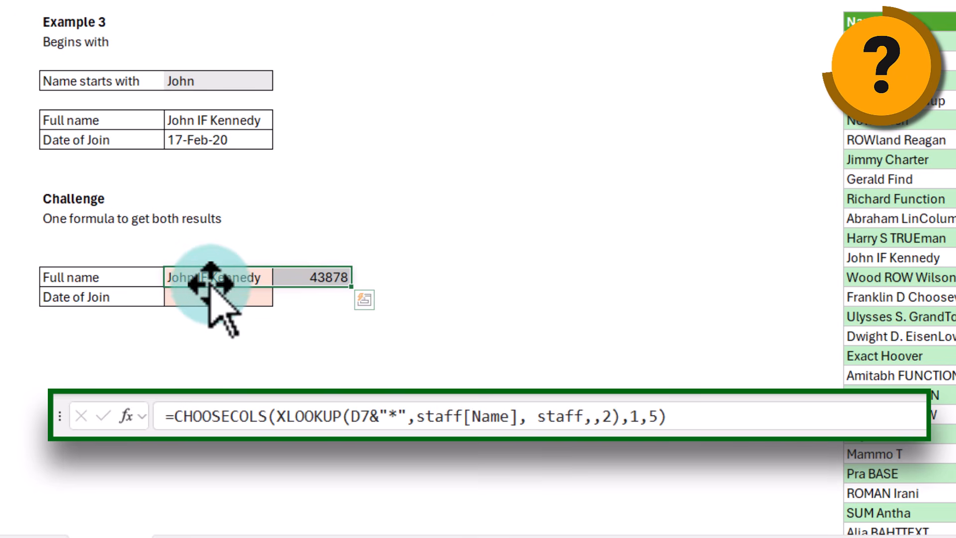
{"action": "left_click_drag", "start_coordinate": [213, 277], "coordinate": [299, 280]}
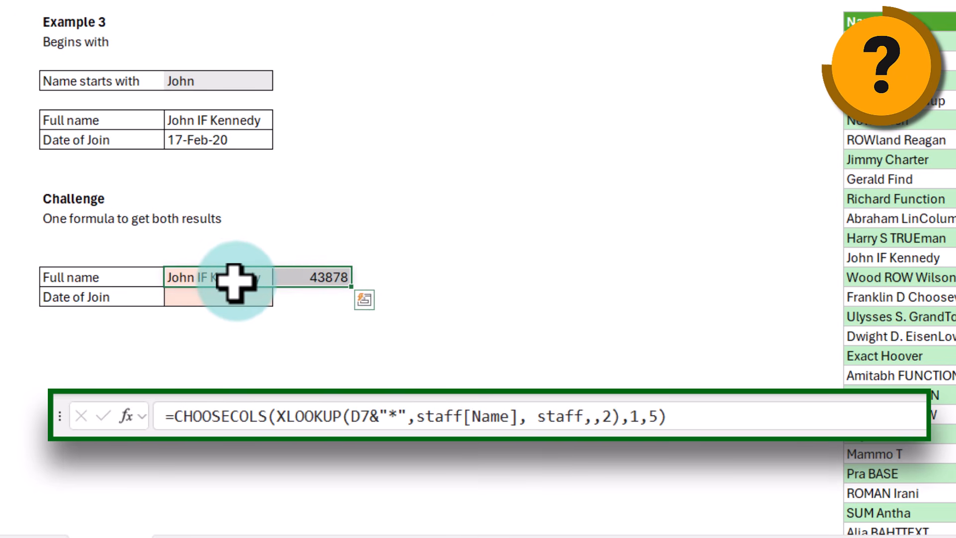
{"action": "left_click_drag", "start_coordinate": [229, 277], "coordinate": [227, 297]}
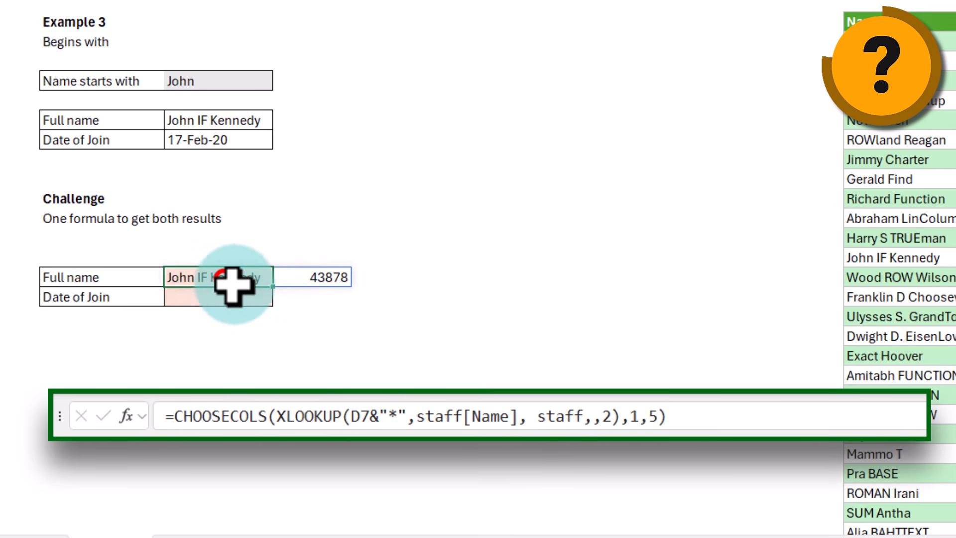
{"action": "double_click", "coordinate": [213, 277]}
{"action": "left_click", "coordinate": [175, 277]}
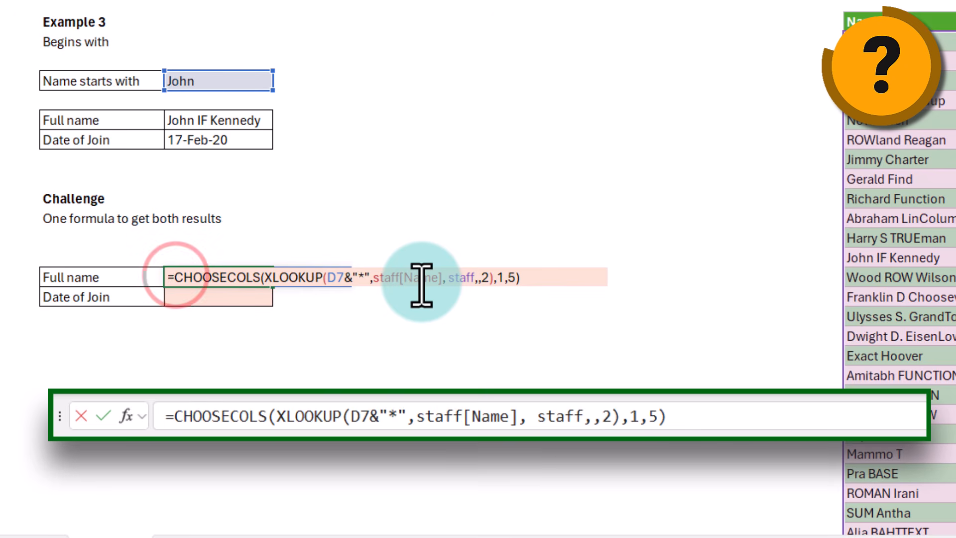
{"action": "type", "text": "tran"}
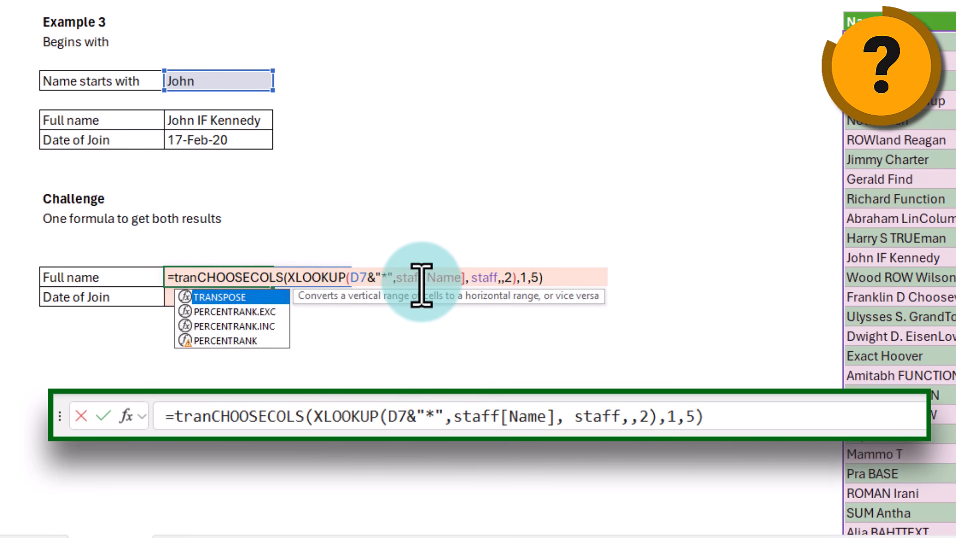
{"action": "key", "text": "Tab"}
{"action": "key", "text": "Return"}
Step: Change the starts-with criterion to 'harry' so the employee joined 4-Aug-22 is returned
{"action": "left_click_drag", "start_coordinate": [252, 280], "coordinate": [252, 297]}
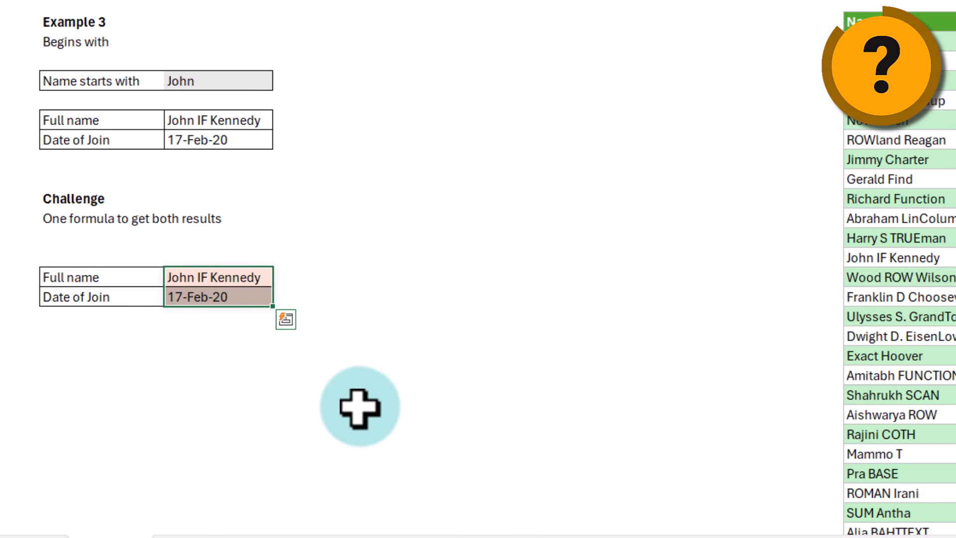
{"action": "left_click", "coordinate": [217, 279]}
{"action": "left_click", "coordinate": [222, 83]}
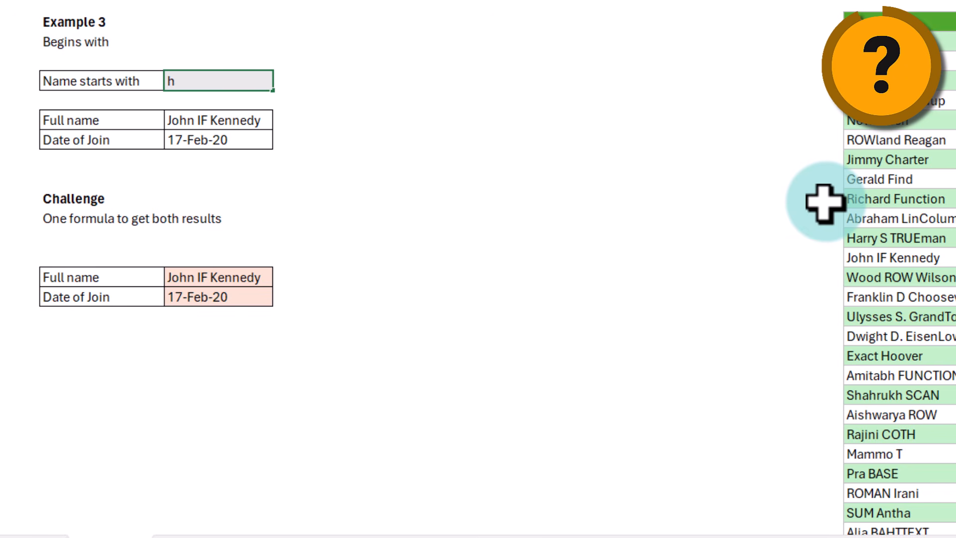
{"action": "key", "text": "ctrl+Return"}
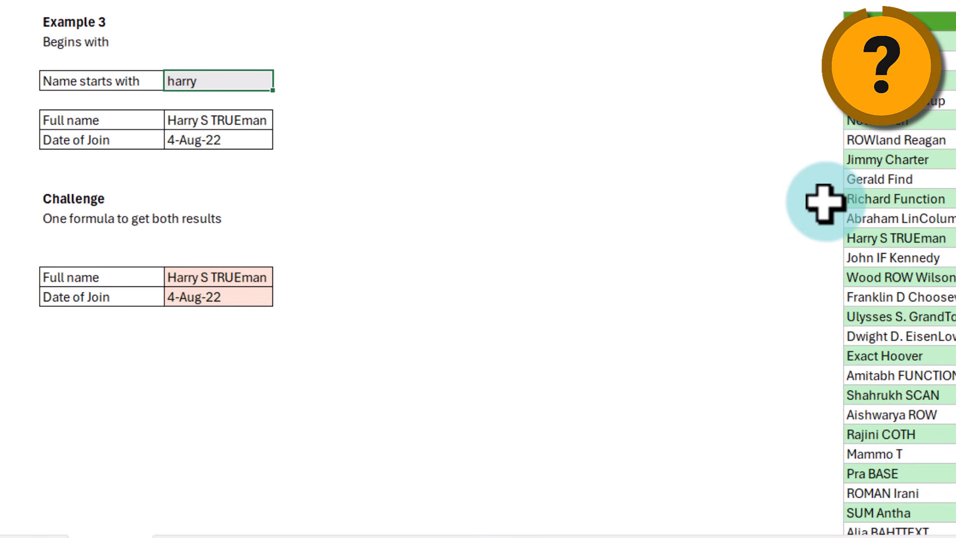
{"action": "left_click", "coordinate": [252, 278]}
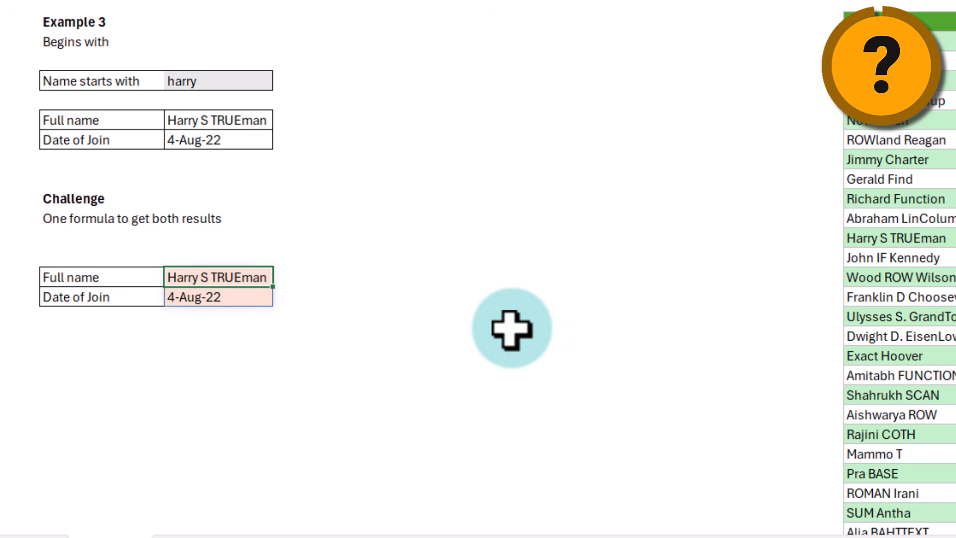